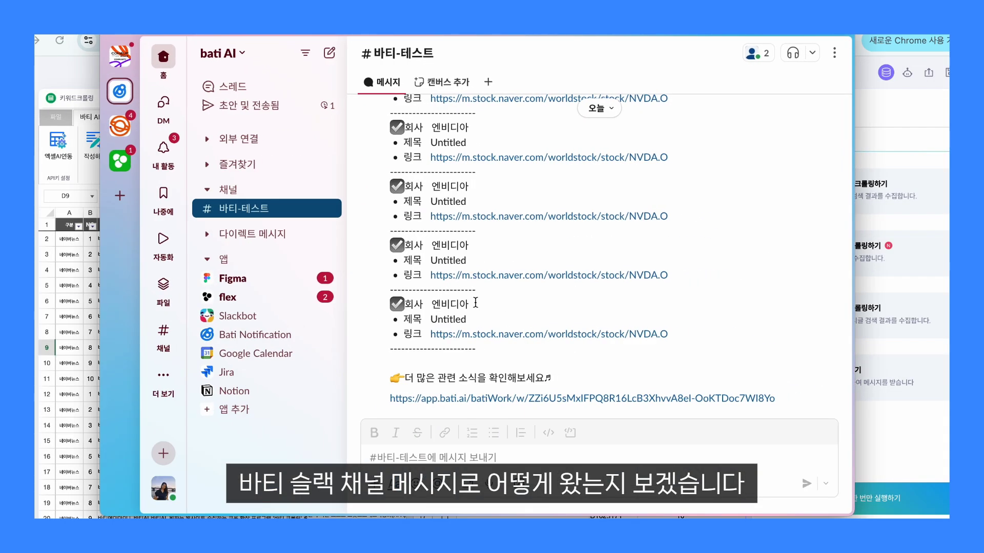
Go to the new messages in the 바티-테스트 Slack channel and read through the delivered portfolio company news.
click(290, 219)
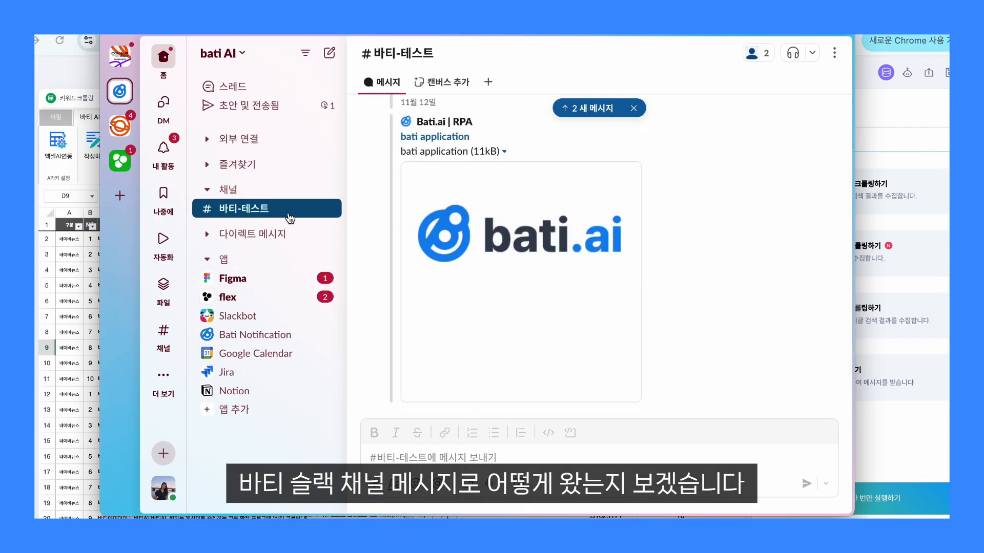
click(614, 112)
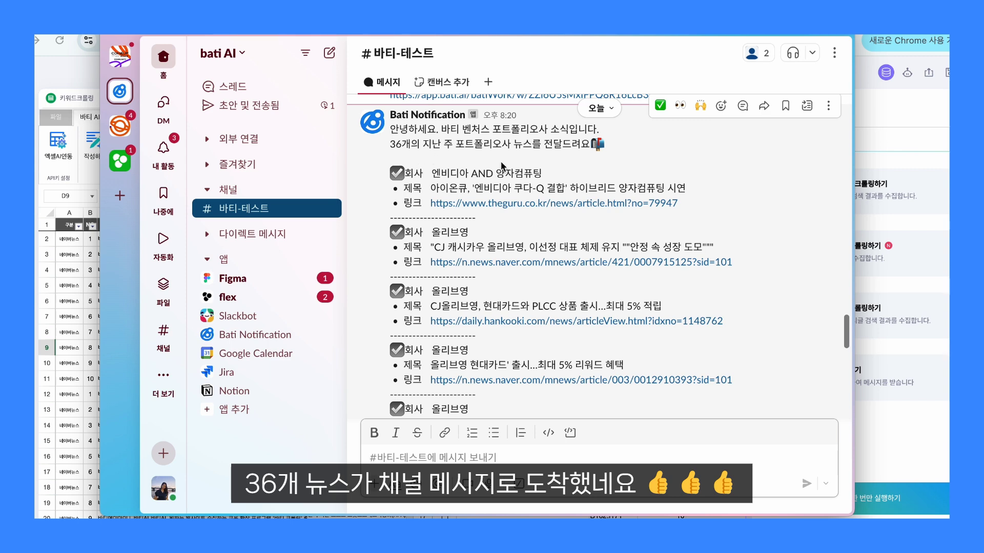
scroll(536, 311, down, 3)
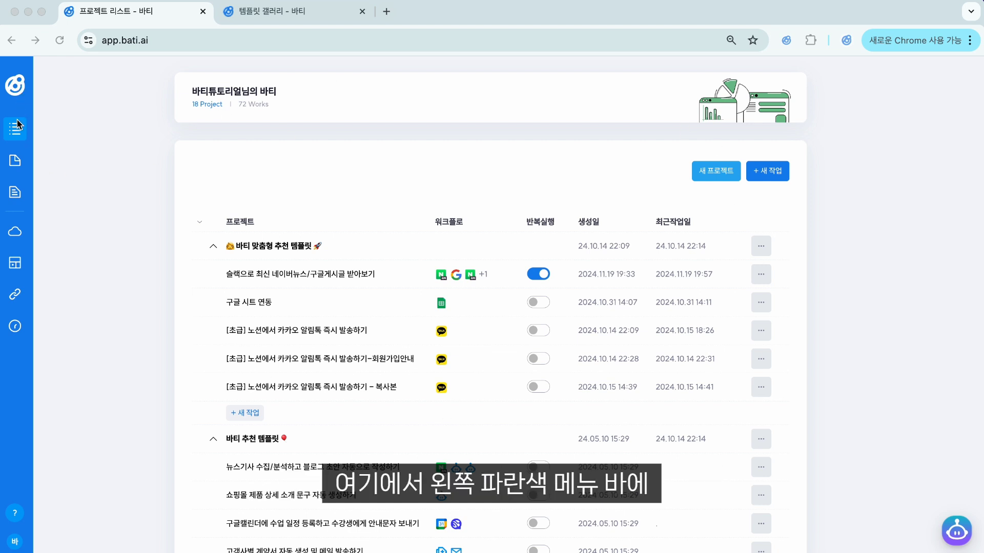
Open the Bati template gallery, browse the recommended templates and search for 슬랙.
click(15, 264)
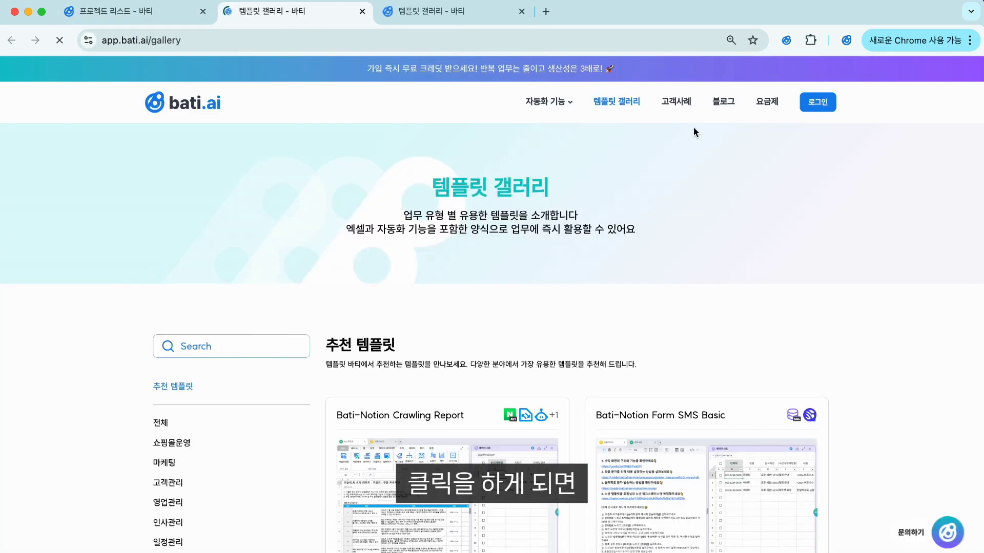
scroll(728, 230, down, 3)
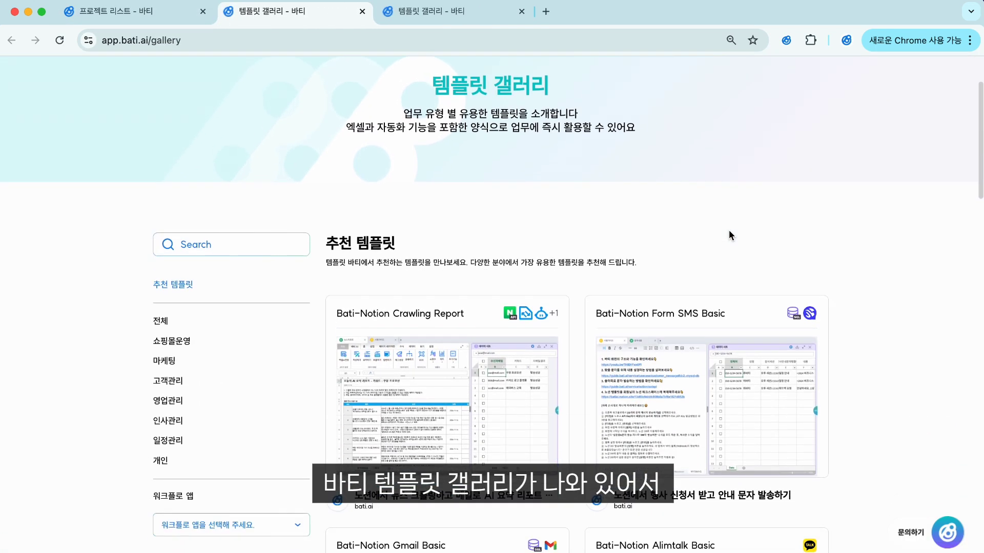
scroll(730, 235, down, 5)
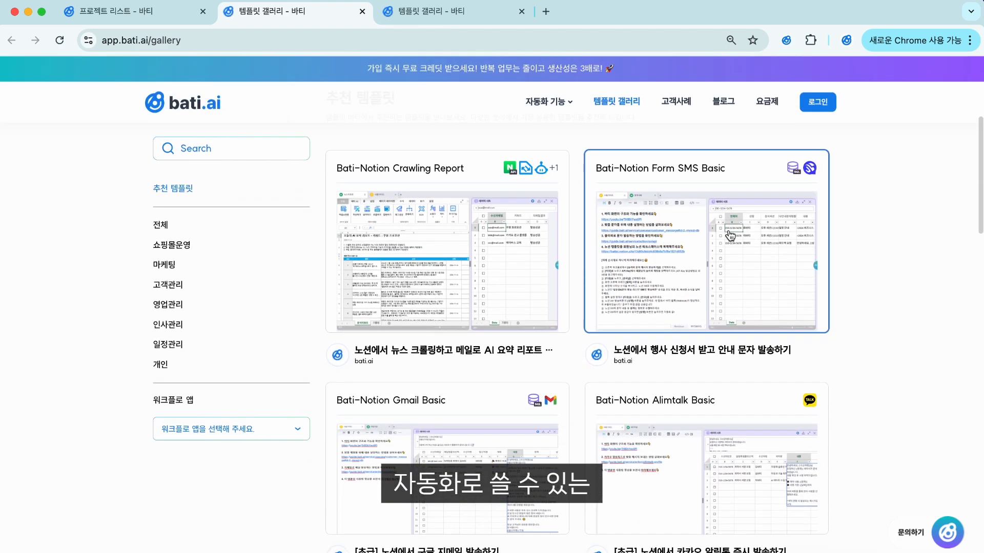
scroll(730, 236, up, 2)
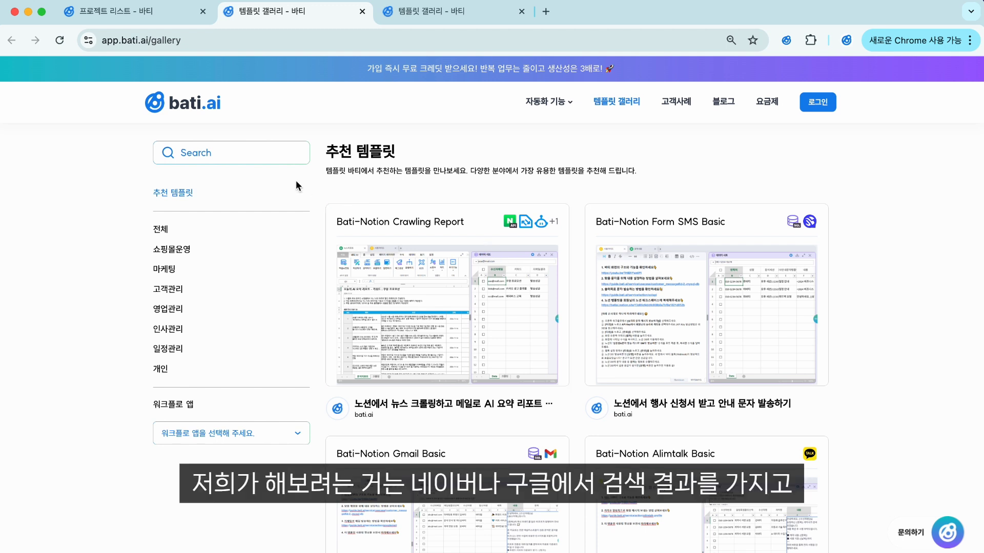
click(238, 156)
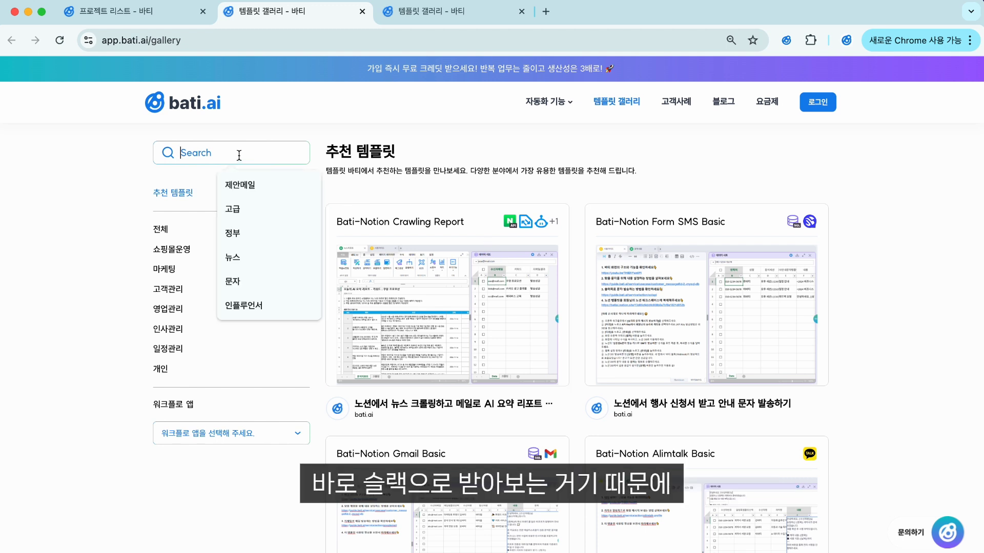
text(슬랙)
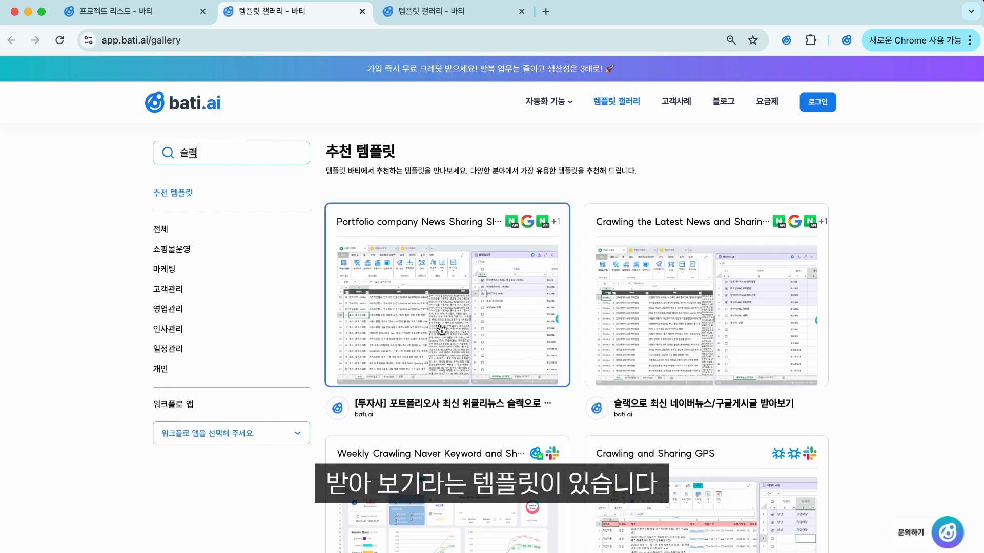
Open the Portfolio company News Sharing Slack template and read its description, usage benefits and target users.
click(474, 307)
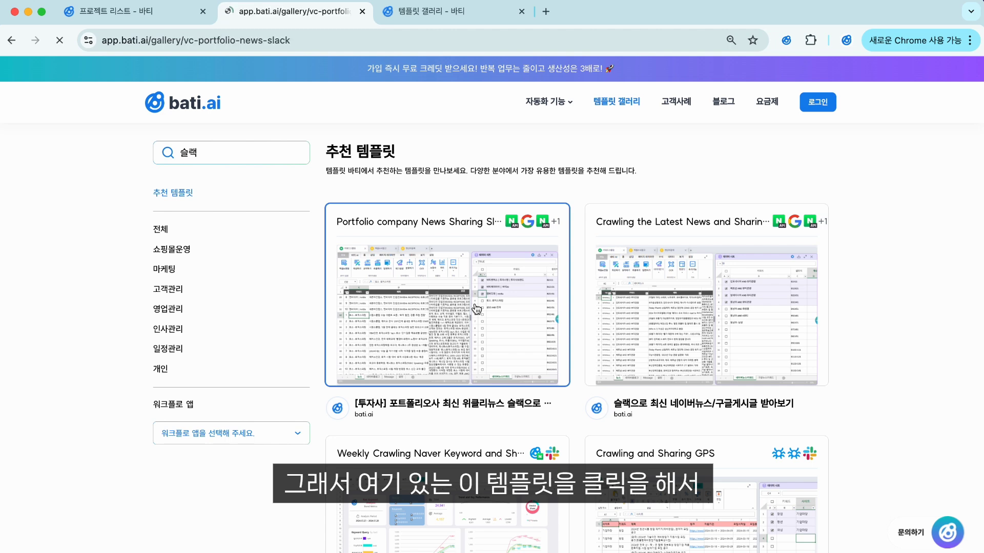
scroll(408, 343, down, 8)
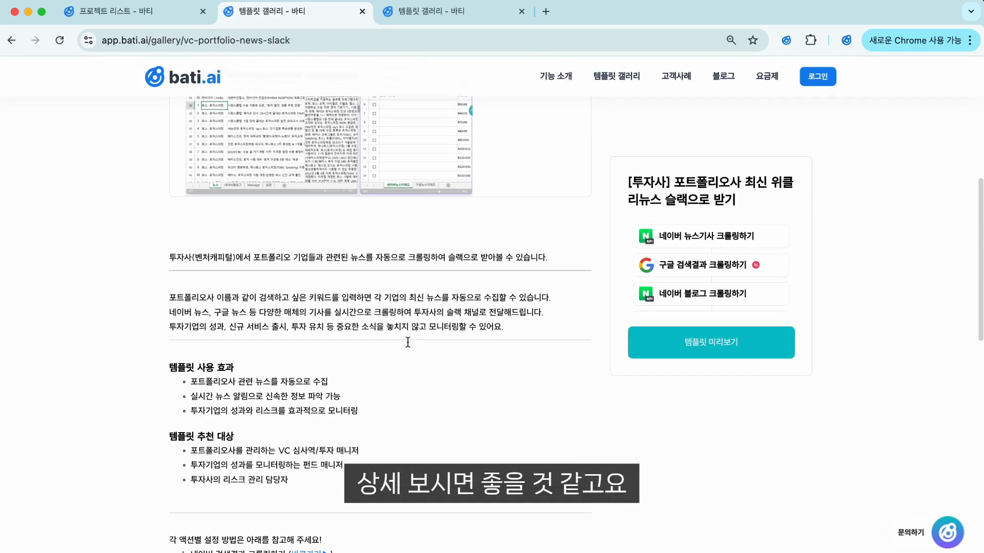
scroll(407, 342, down, 3)
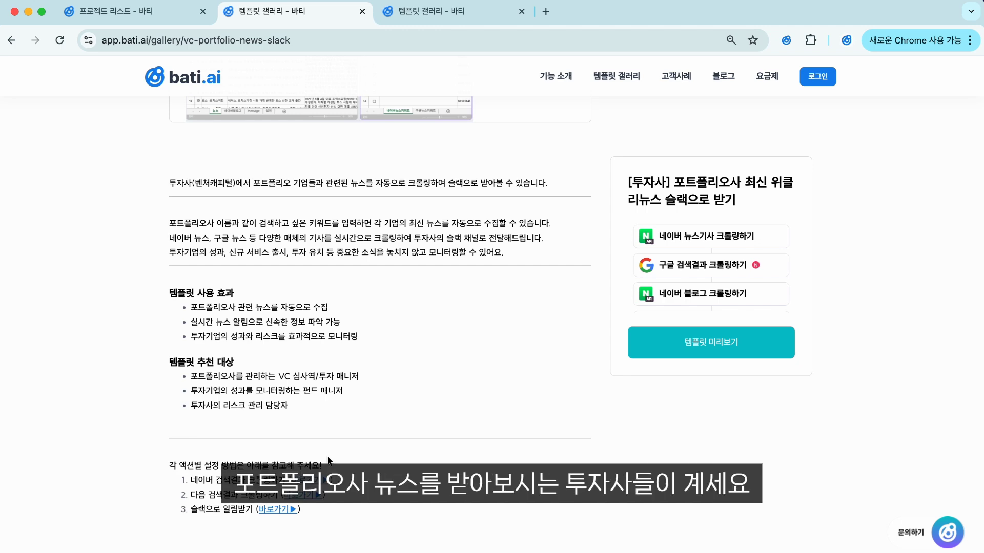
scroll(328, 460, up, 7)
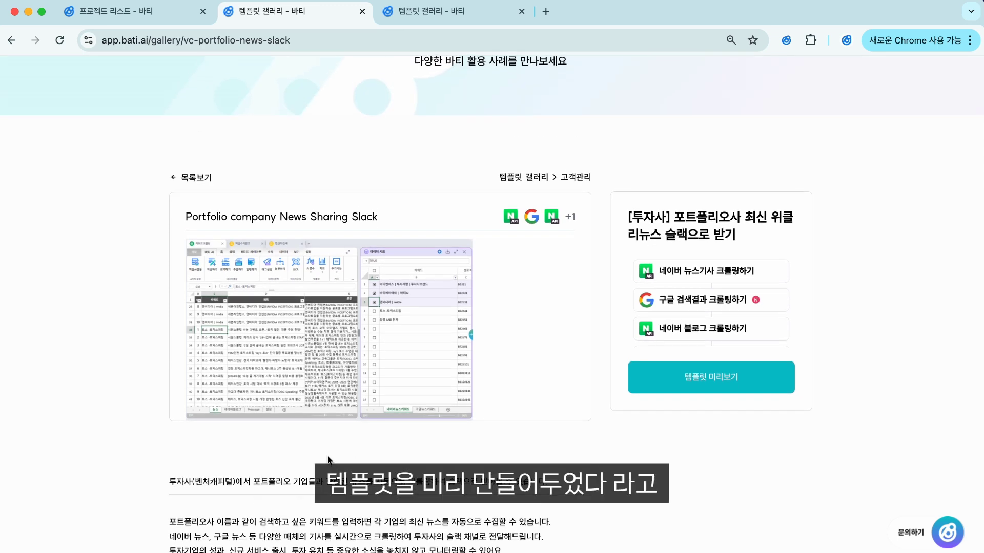
scroll(328, 459, up, 2)
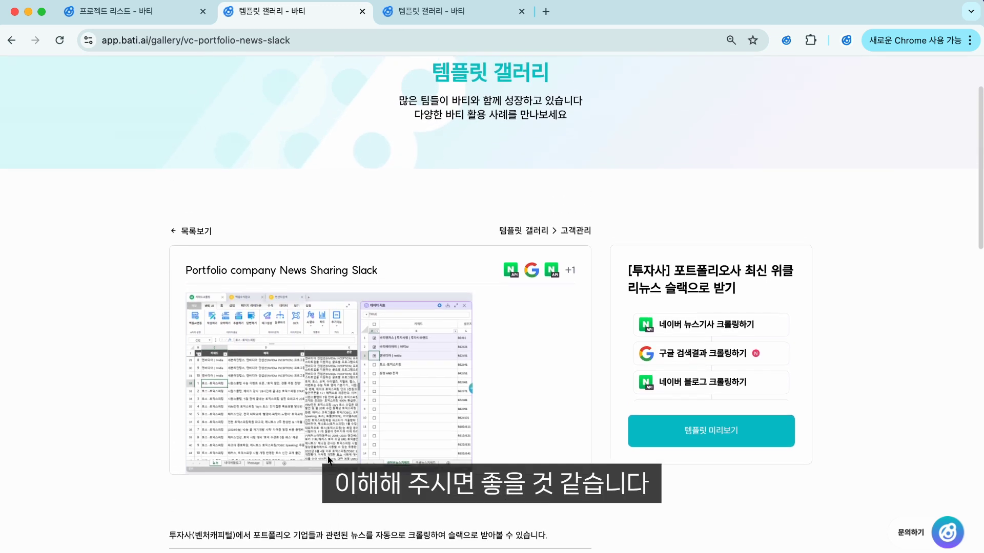
scroll(461, 456, down, 1)
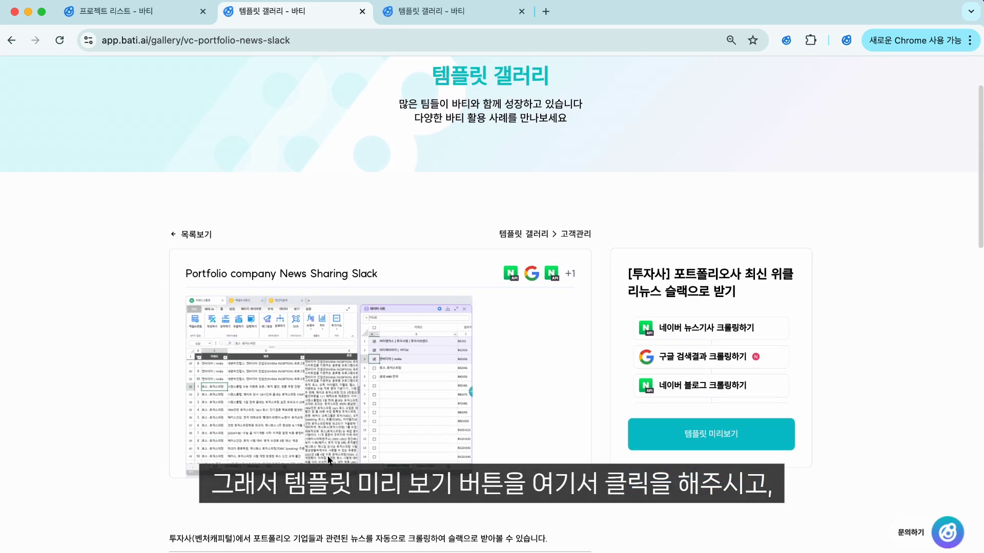
Preview the template and view the 뉴스 sheet of its 키워드크롤링 document.
click(723, 434)
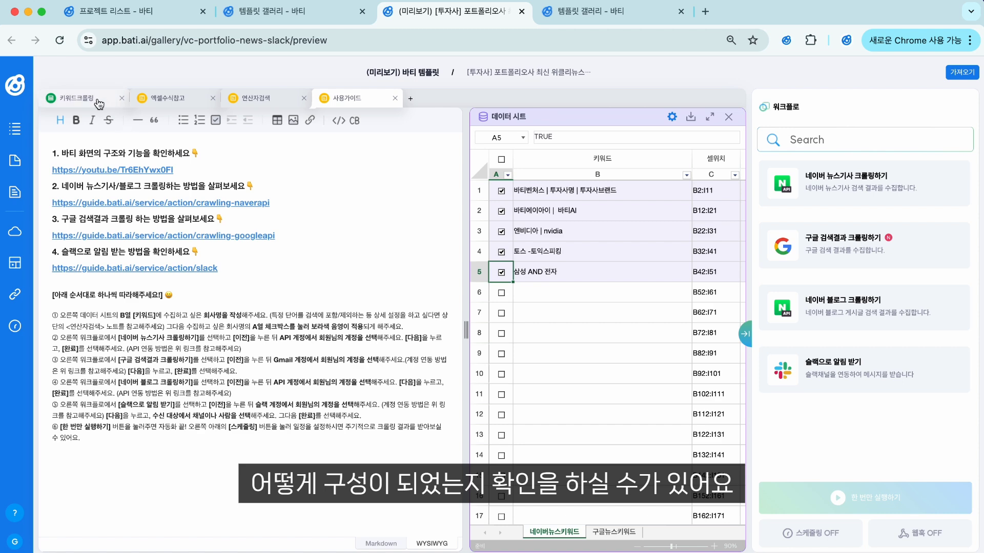
click(77, 98)
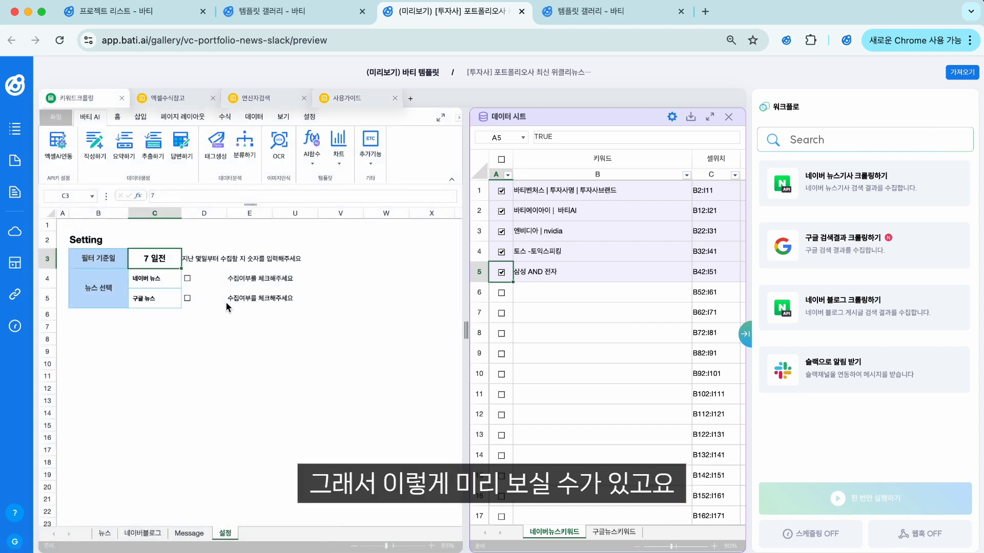
click(105, 533)
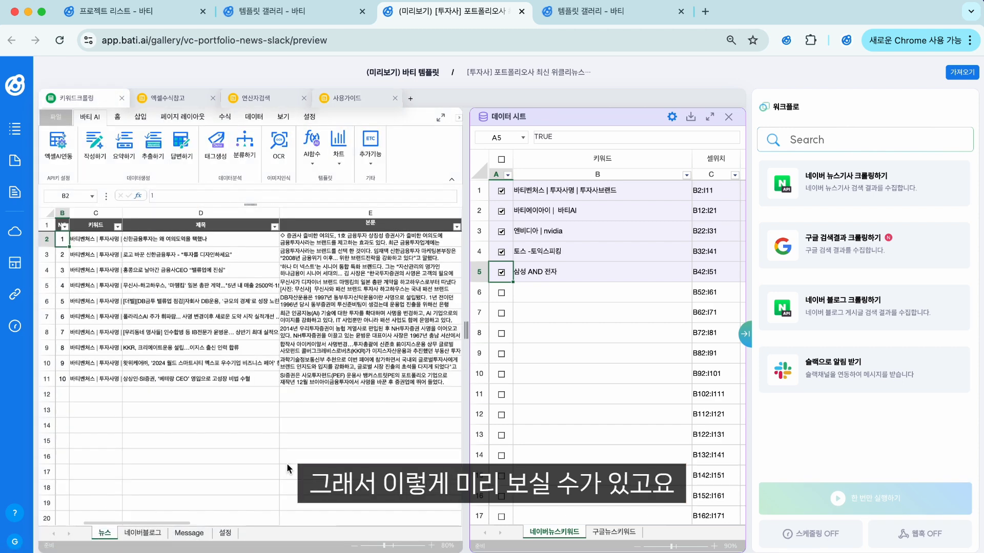
Import the previewed template into the 바티 맞춤형 추천 템플릿 project.
click(963, 75)
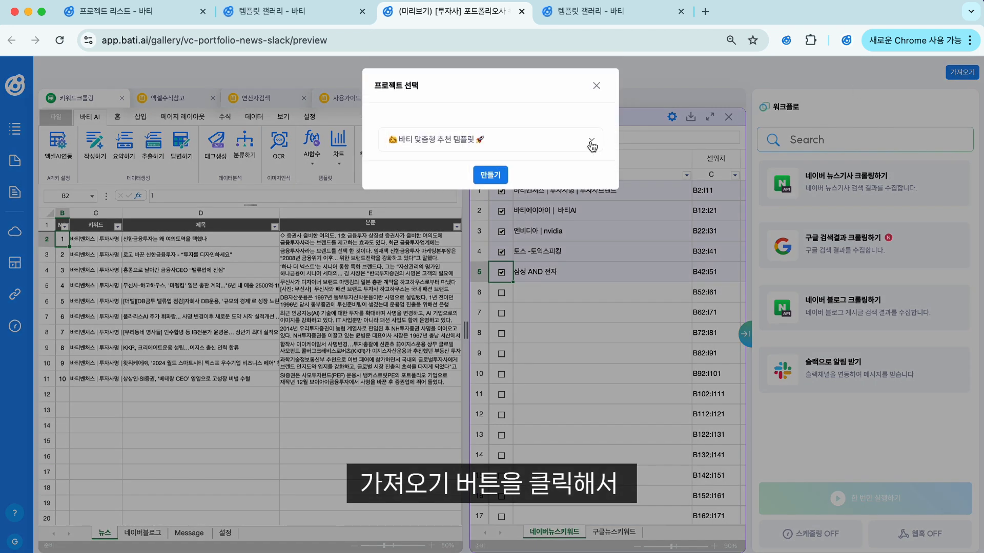
click(525, 147)
scroll(506, 237, up, 1)
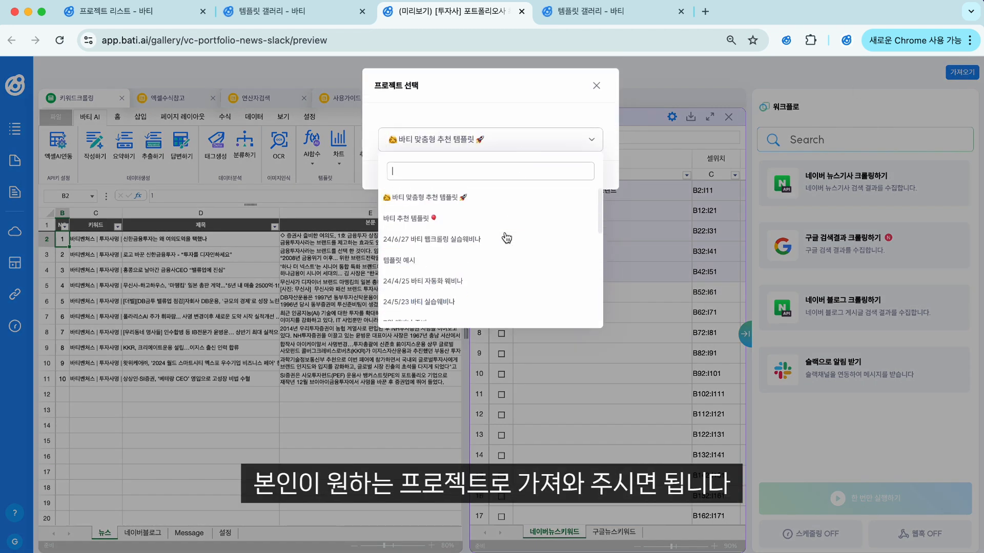
click(501, 202)
click(490, 174)
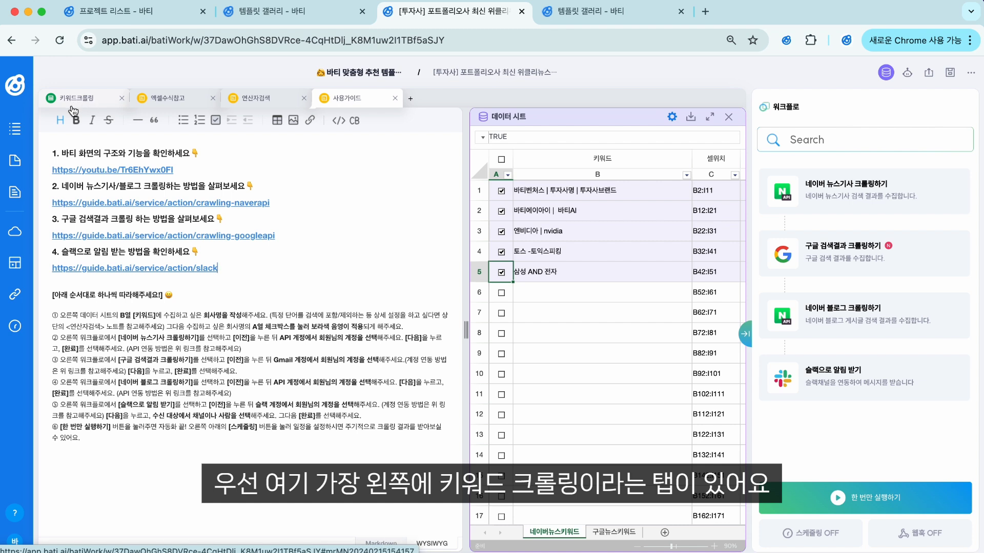
Examine the news rows in the 뉴스 sheet of the imported 키워드크롤링 document and view the 네이버블로그 sheet.
click(106, 102)
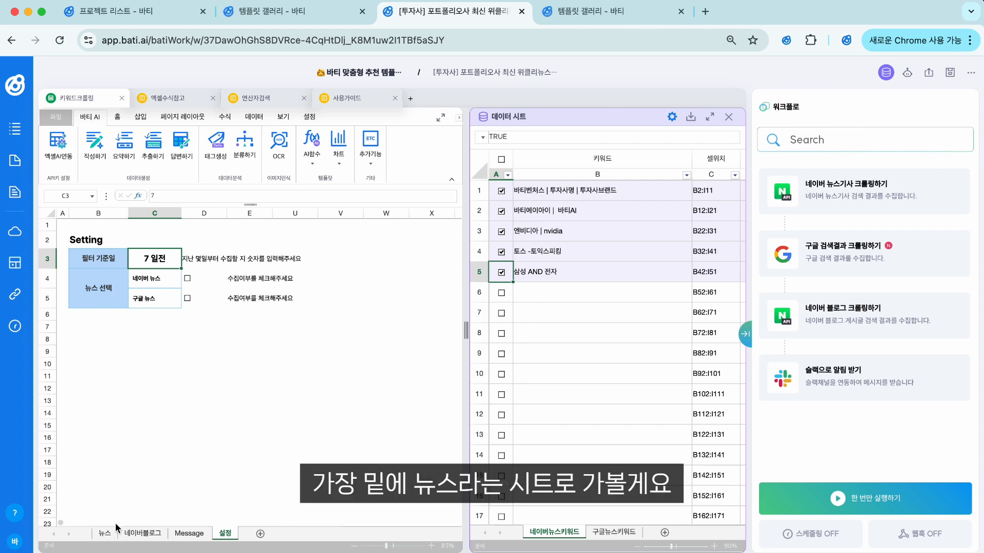
click(105, 532)
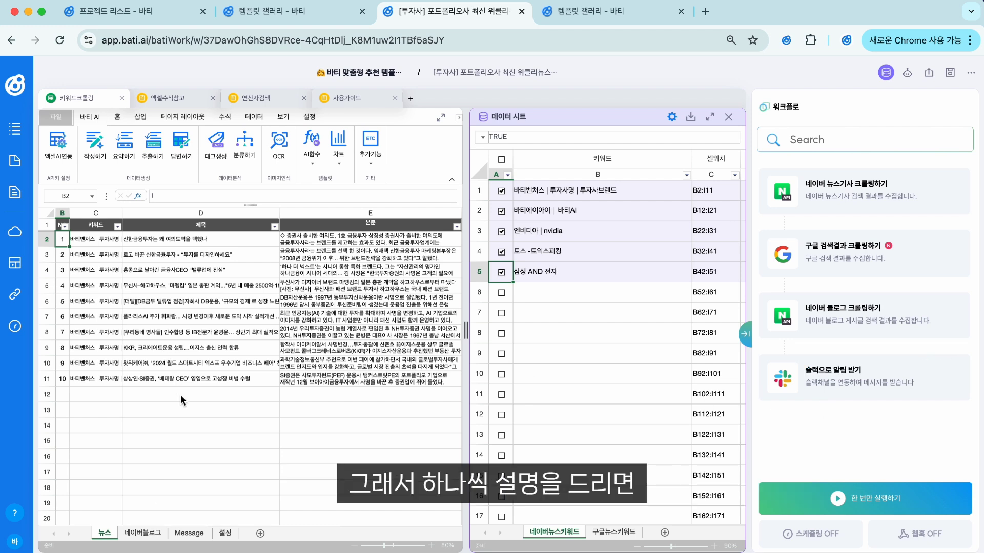
click(254, 398)
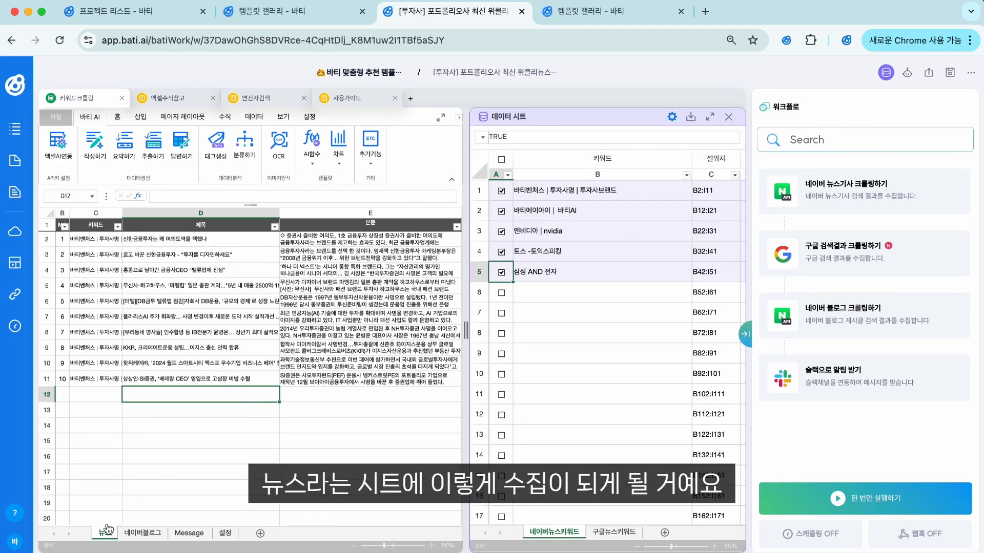
scroll(199, 373, down, 3)
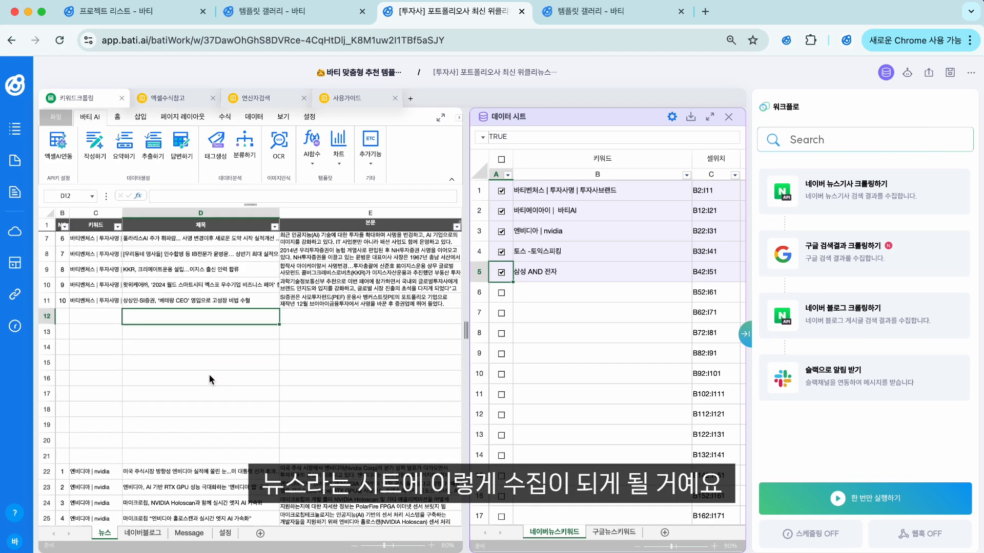
scroll(209, 376, down, 6)
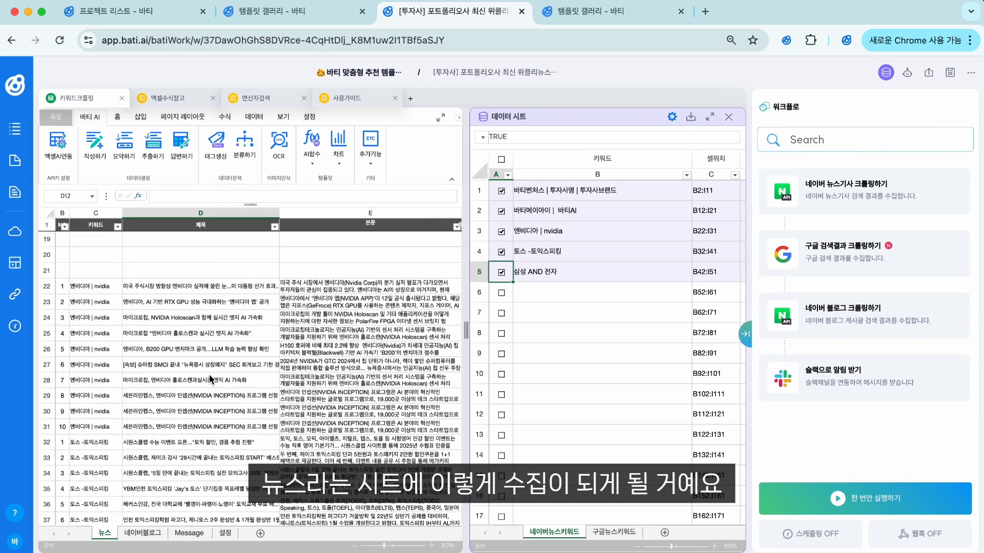
scroll(209, 374, up, 9)
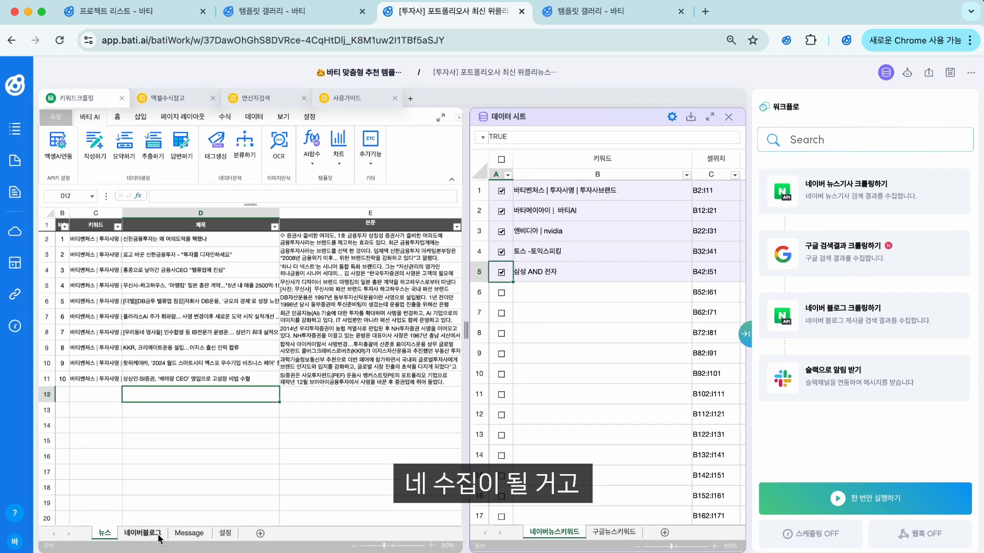
click(159, 535)
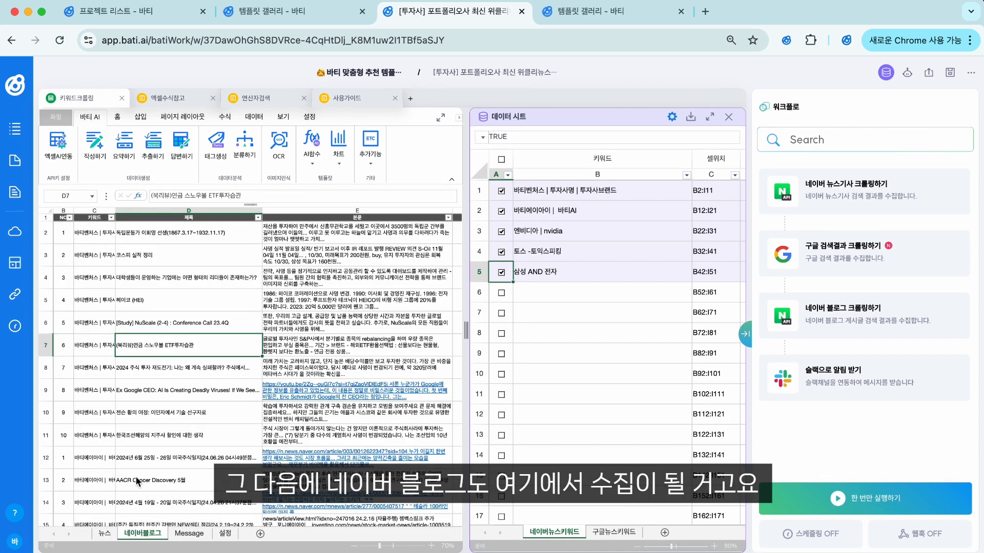
Return to the 뉴스 sheet and examine the Google news rows starting at row 1022, including their 구분 column.
click(105, 533)
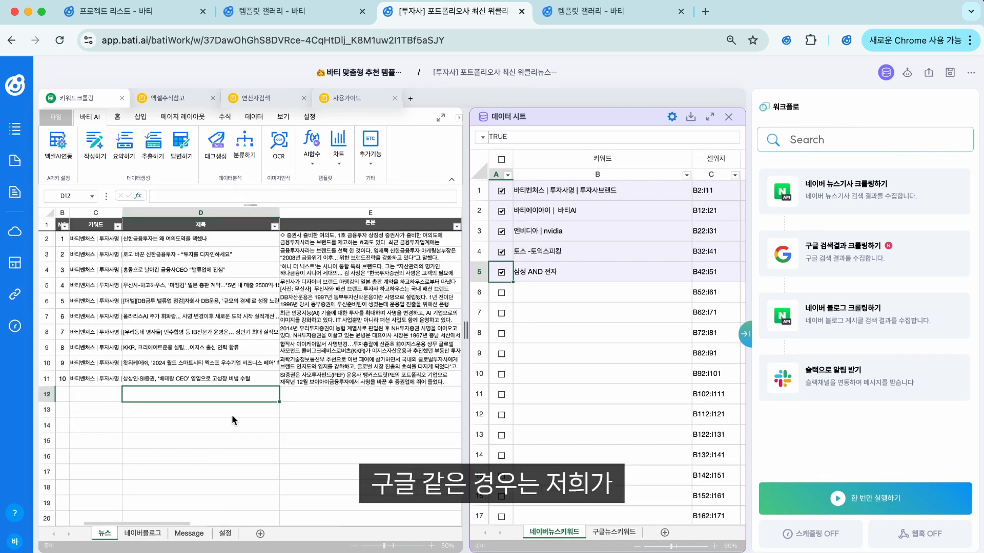
scroll(231, 413, down, 10)
scroll(272, 362, down, 20)
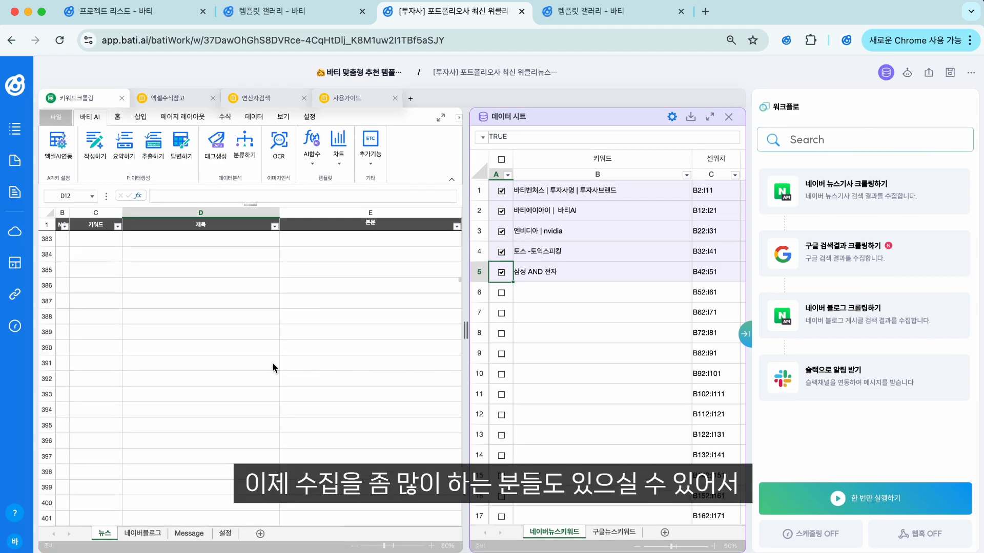
scroll(273, 367, down, 20)
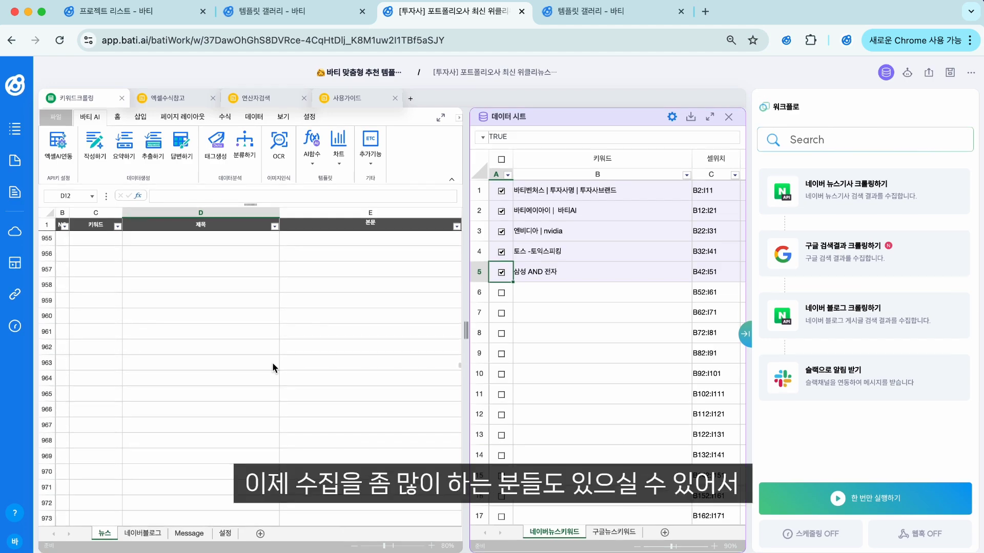
scroll(272, 361, down, 5)
scroll(272, 362, up, 10)
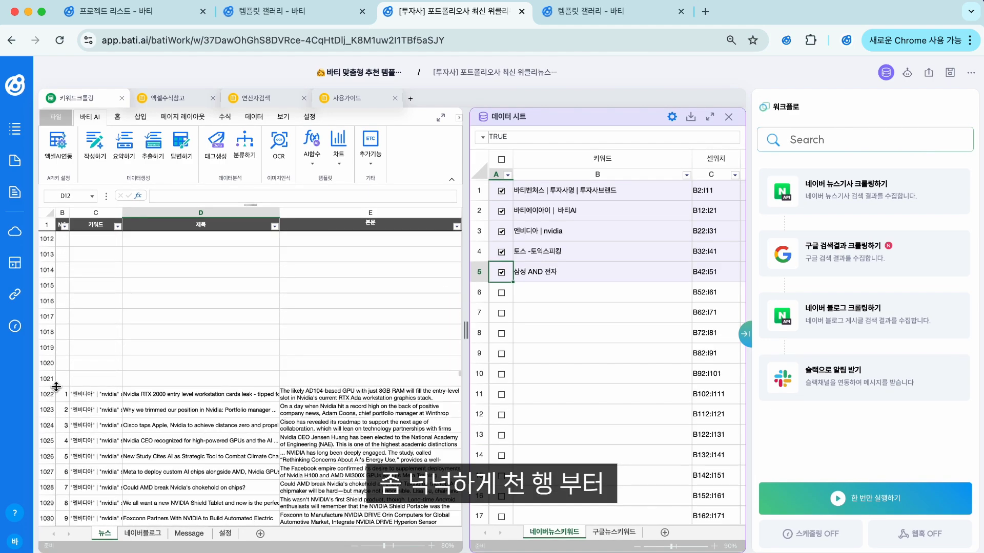
click(109, 408)
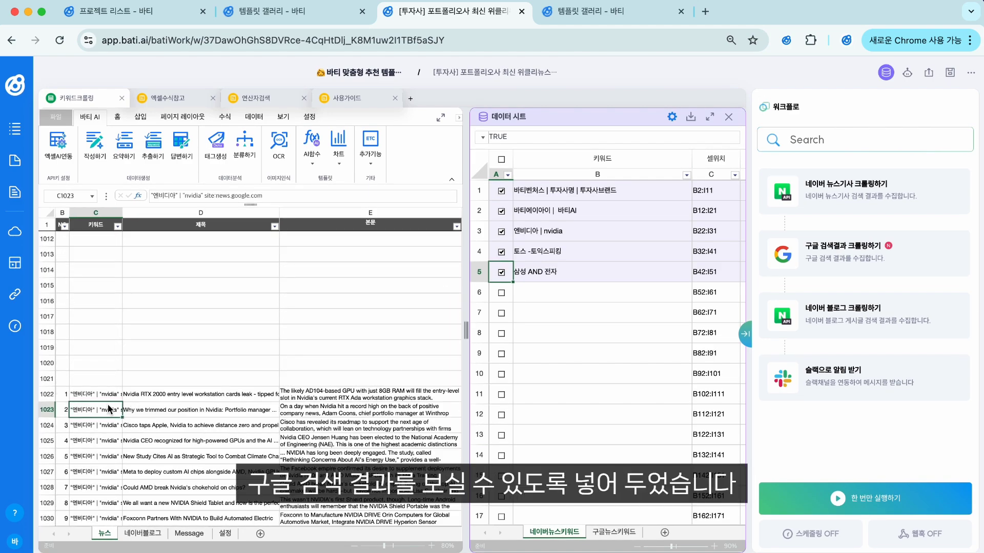
key(Left)
key(Left)
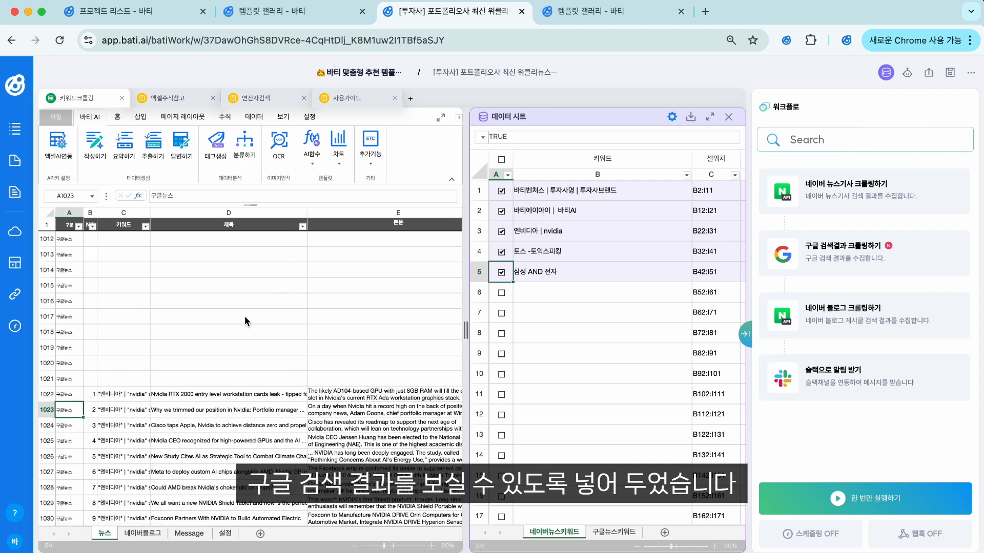
click(205, 282)
scroll(205, 284, up, 20)
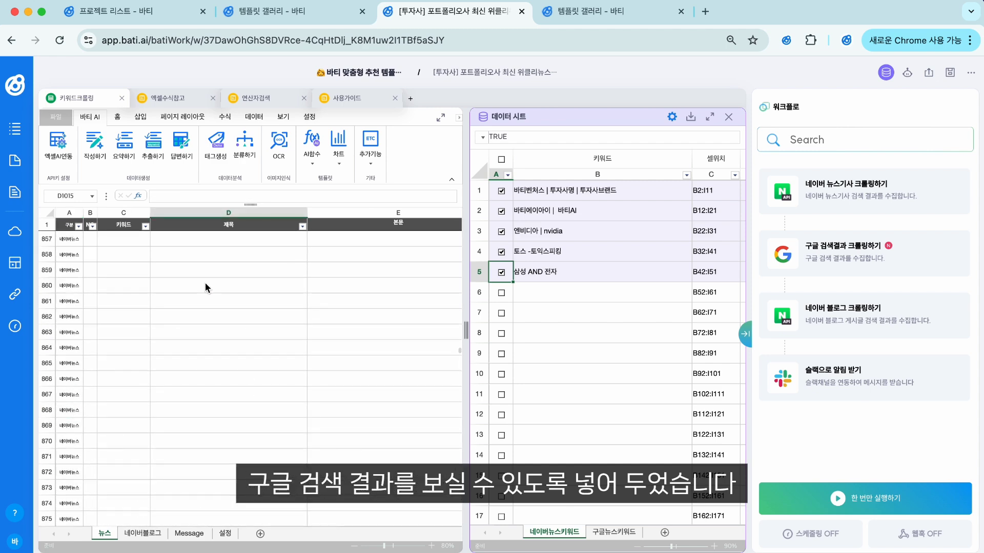
Return to the first rows of the 뉴스 sheet and select the first article title in cell D2.
scroll(205, 287, up, 20)
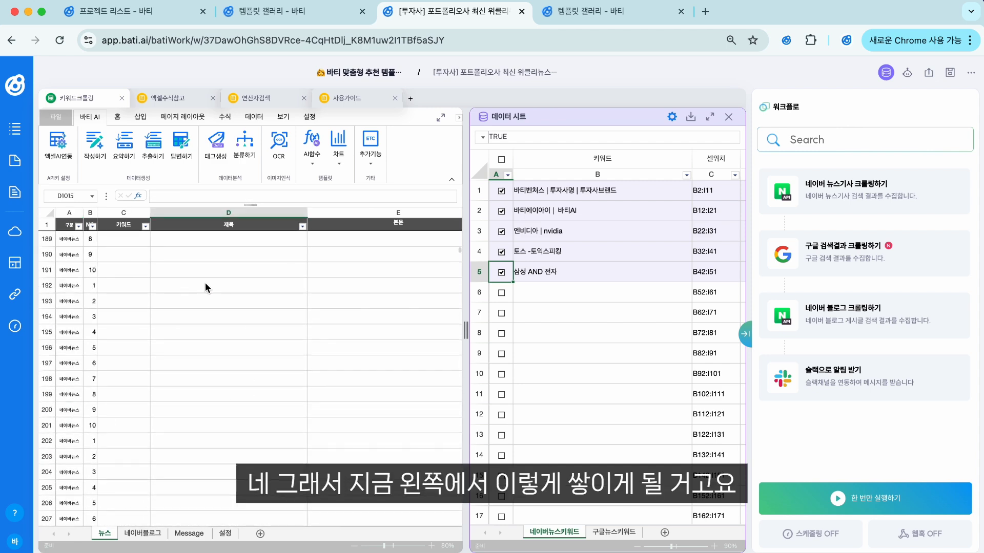
scroll(205, 287, up, 15)
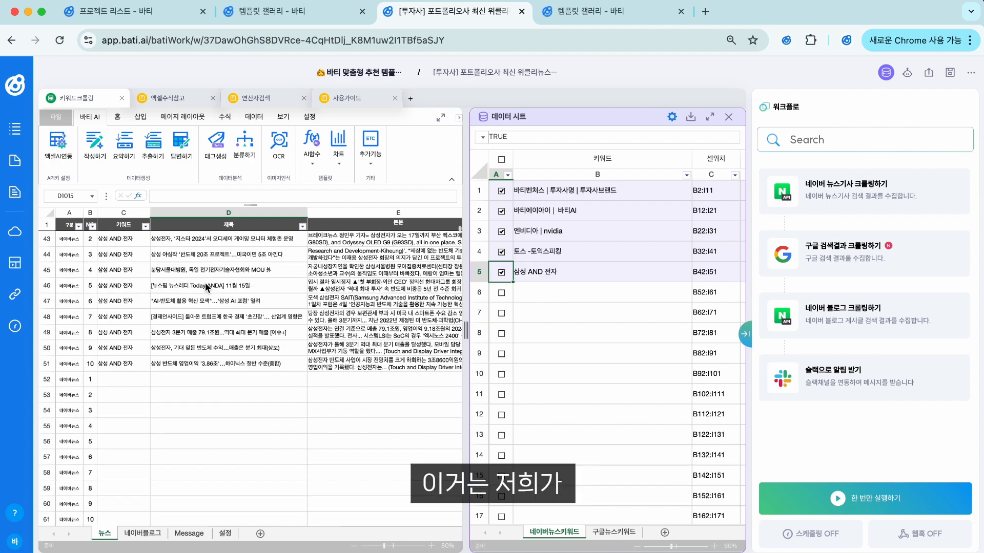
scroll(206, 286, up, 10)
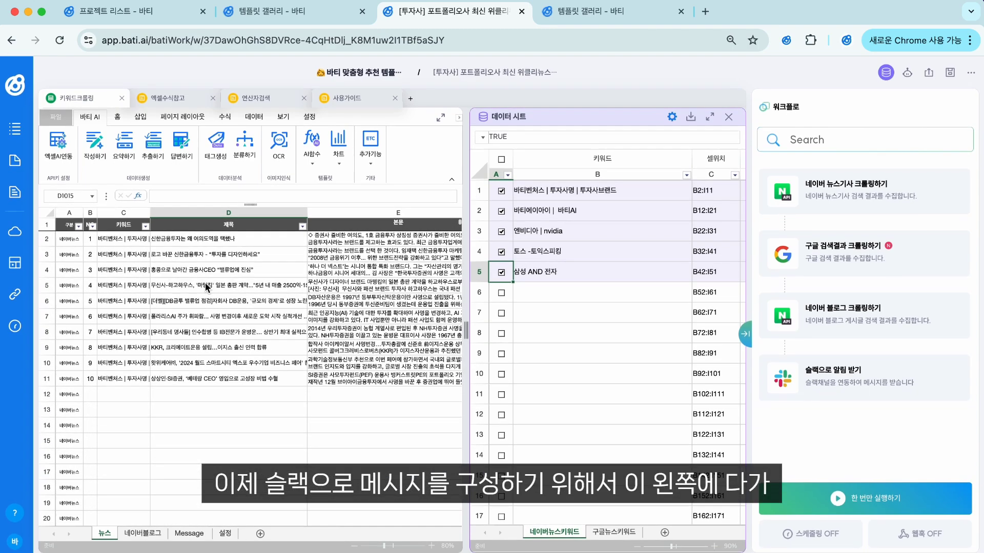
click(187, 269)
key(Up)
key(Up)
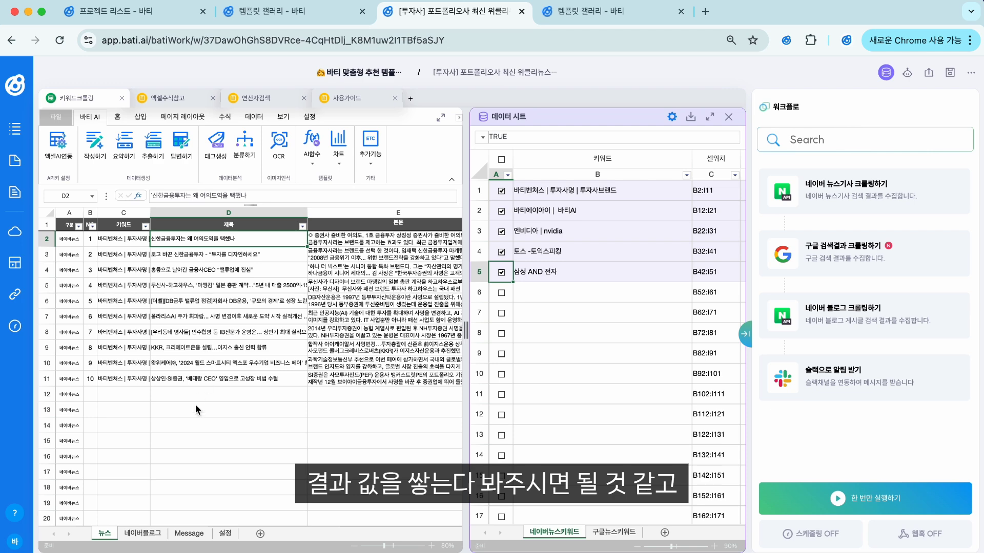
View the Message sheet and examine the news message entries with 회사, 제목 and 링크 that go to Slack.
click(184, 535)
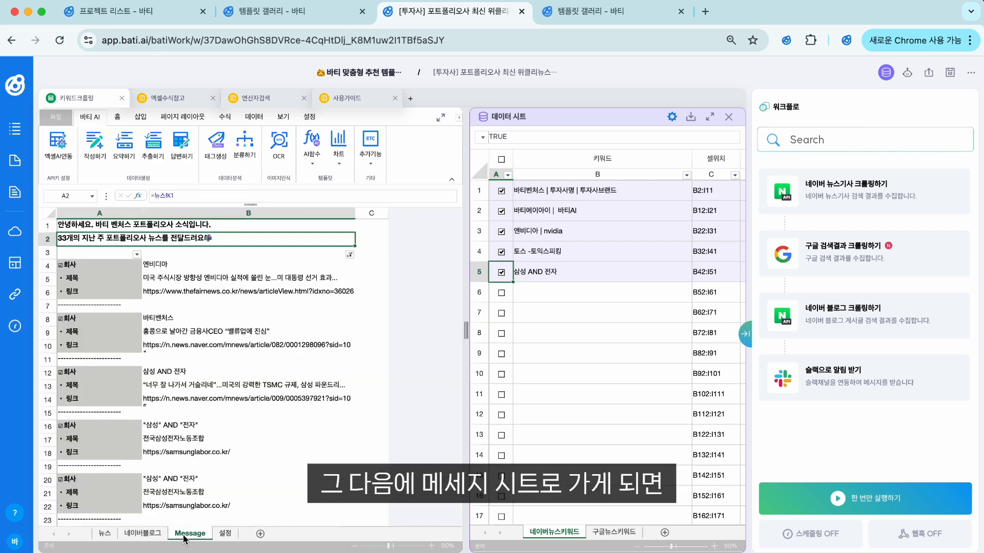
scroll(230, 342, down, 5)
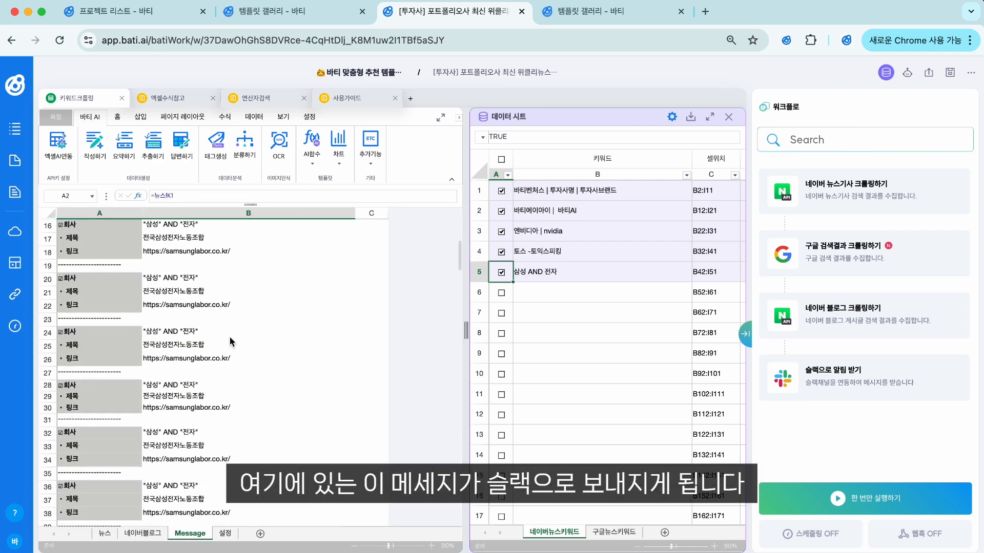
scroll(229, 342, up, 5)
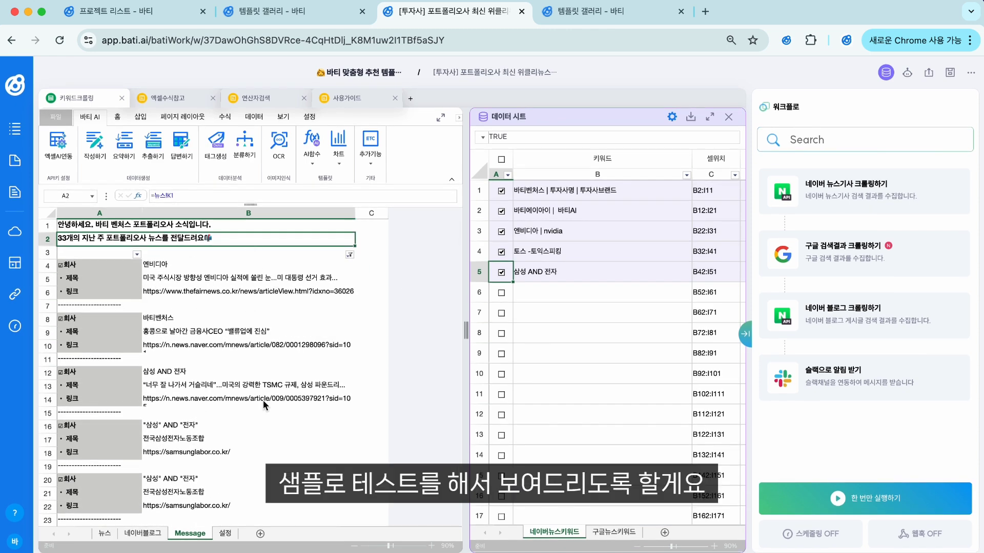
Open the 설정 sheet and set the 필터 기준일 value to 14 days.
click(226, 534)
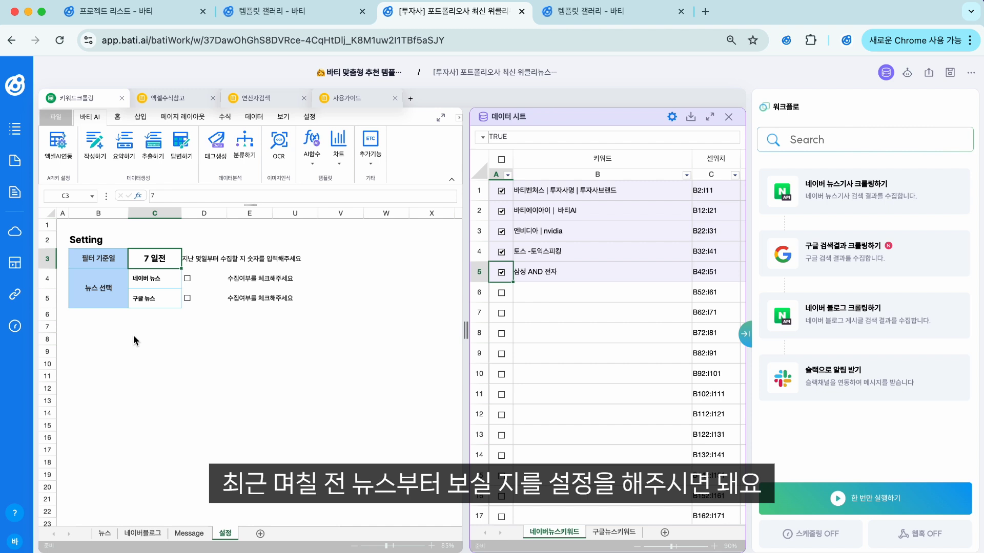
double_click(158, 262)
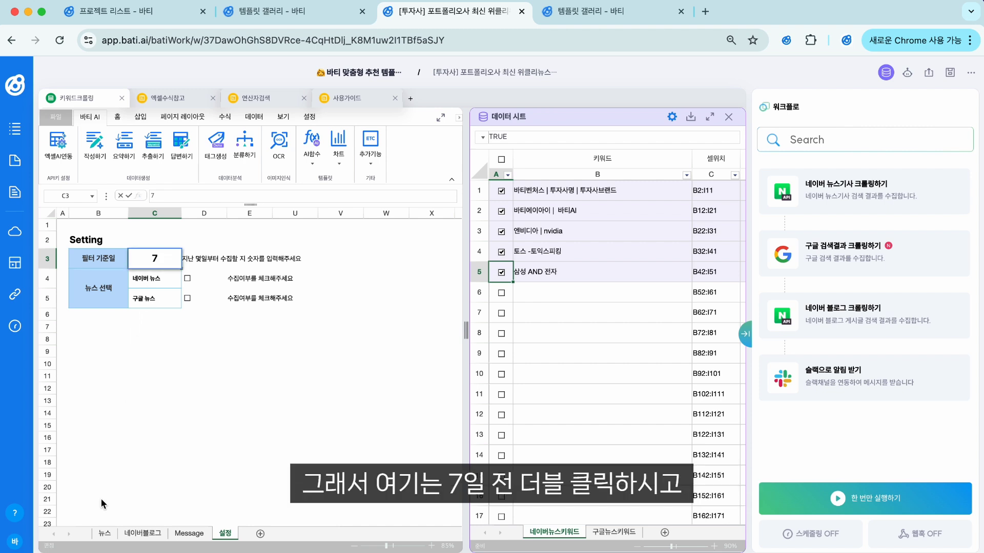
key(BackSpace)
text(1)
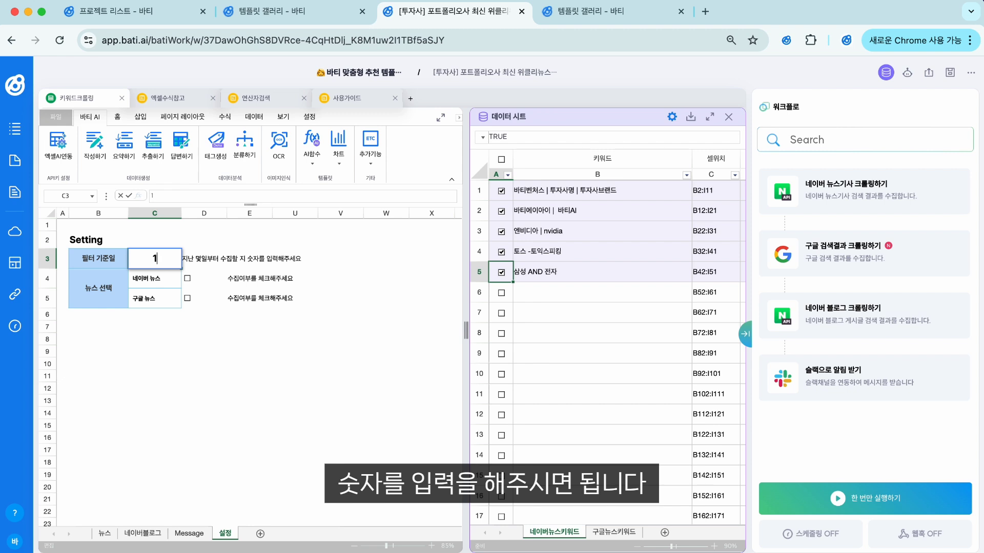
text(4)
click(154, 239)
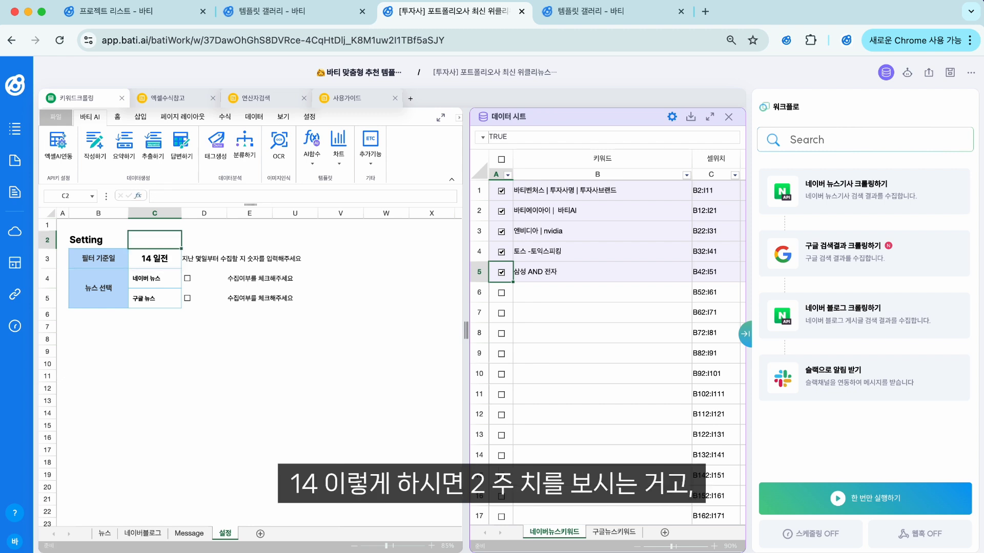
Change the 필터 기준일 value in the 설정 sheet to 7 days.
click(154, 258)
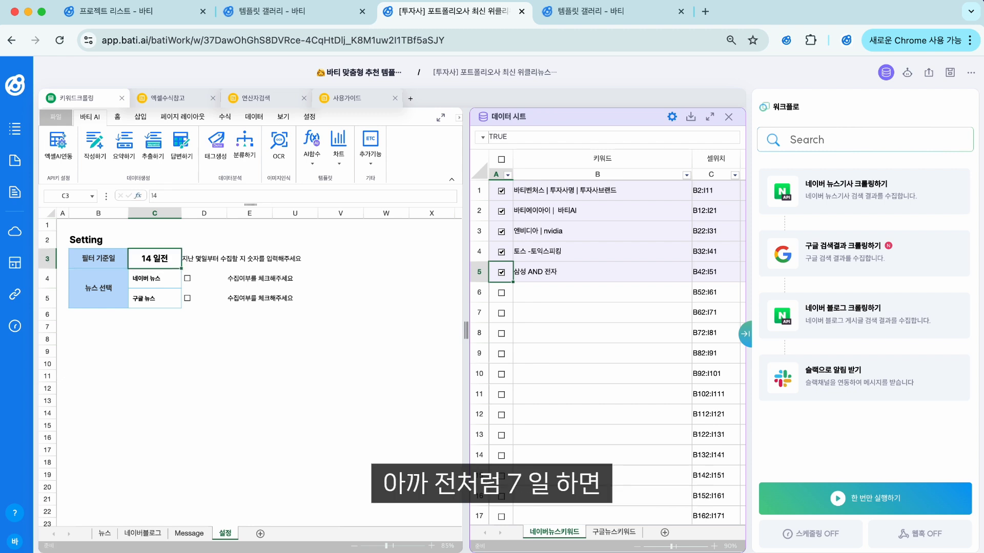
text(7)
key(Return)
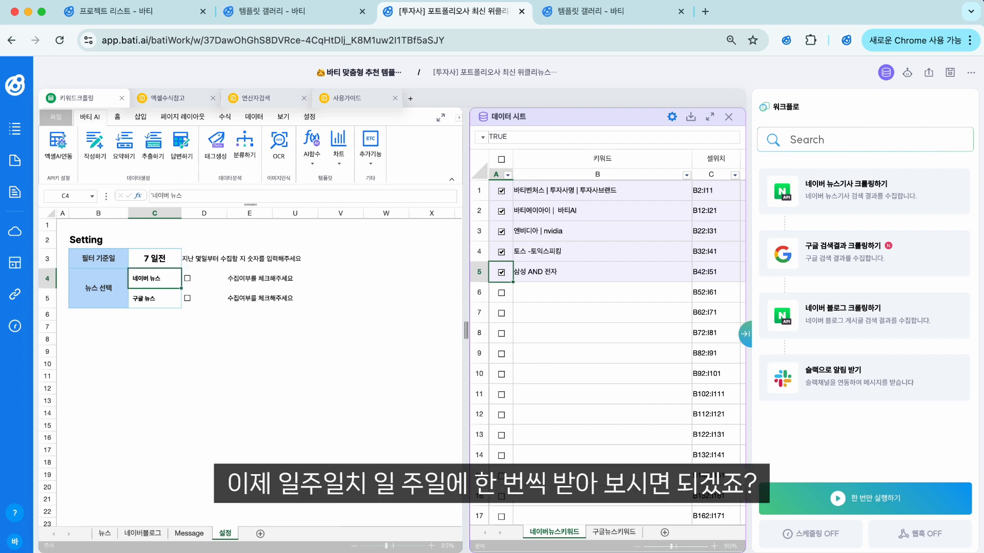
Set the 필터 기준일 value in cell C3 to 1 day.
click(154, 258)
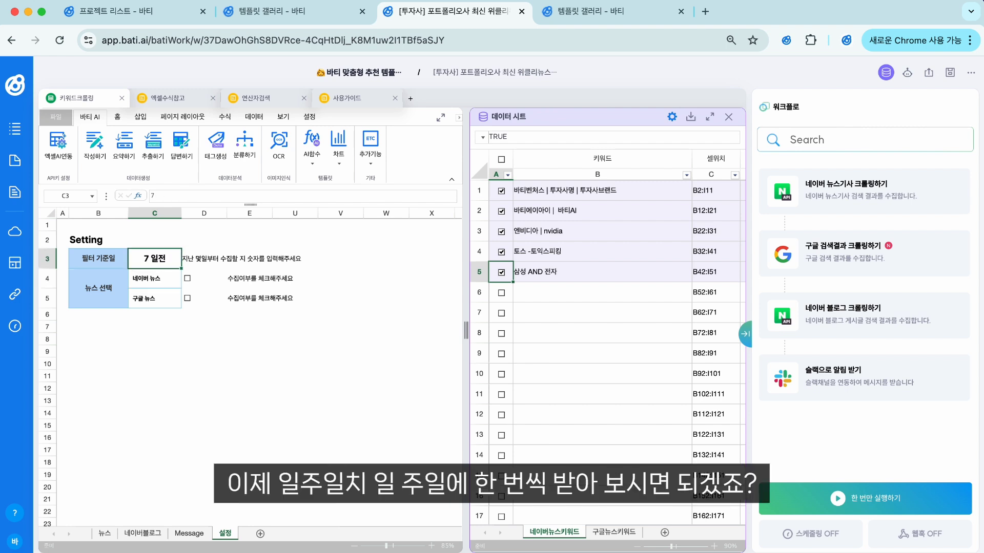
text(1)
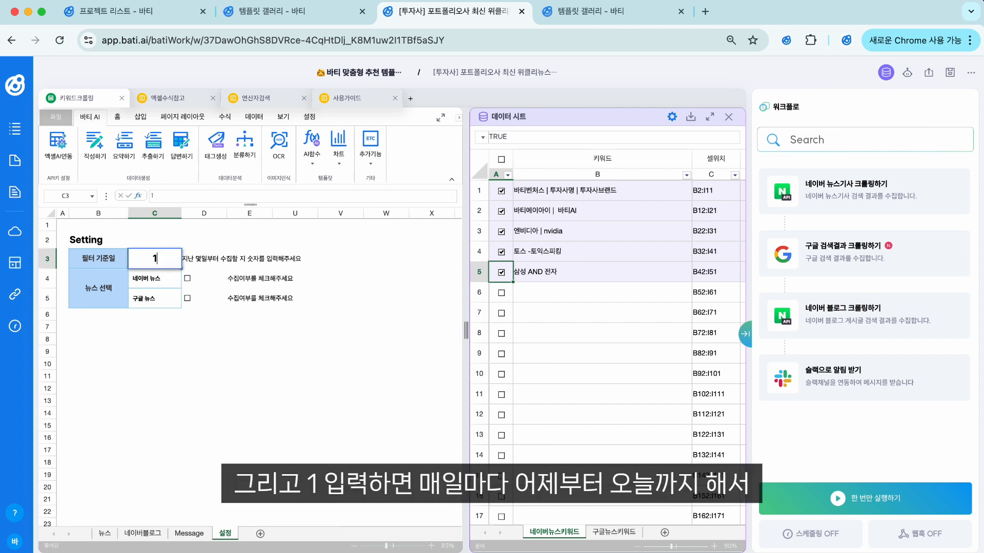
key(Return)
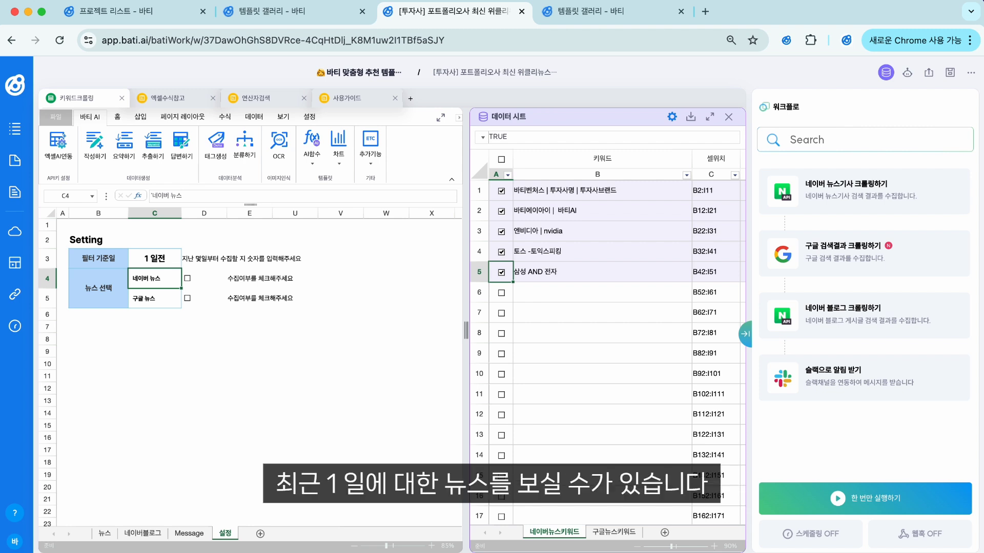
Set the 필터 기준일 value in the 설정 sheet back to 7 days and leave the cell.
click(155, 259)
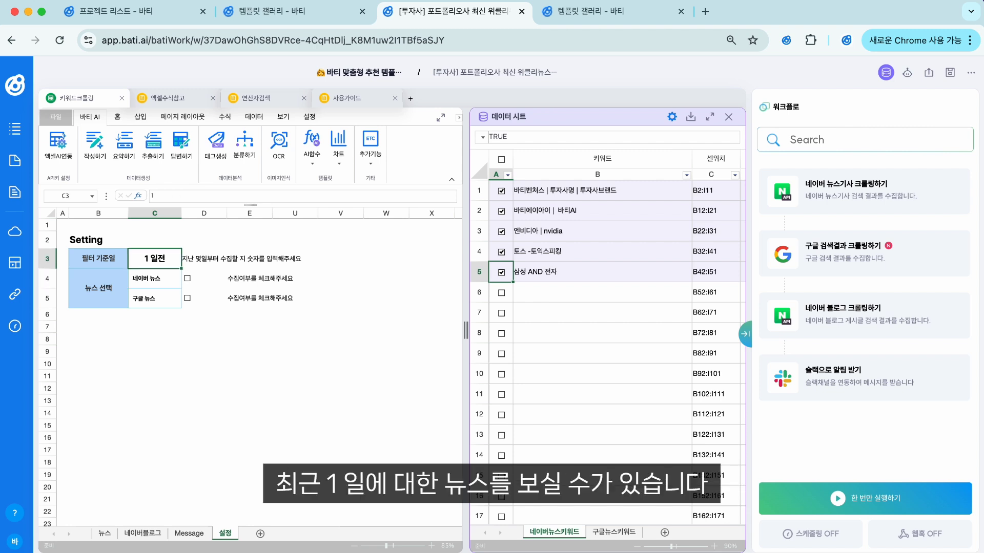
text(7)
key(Return)
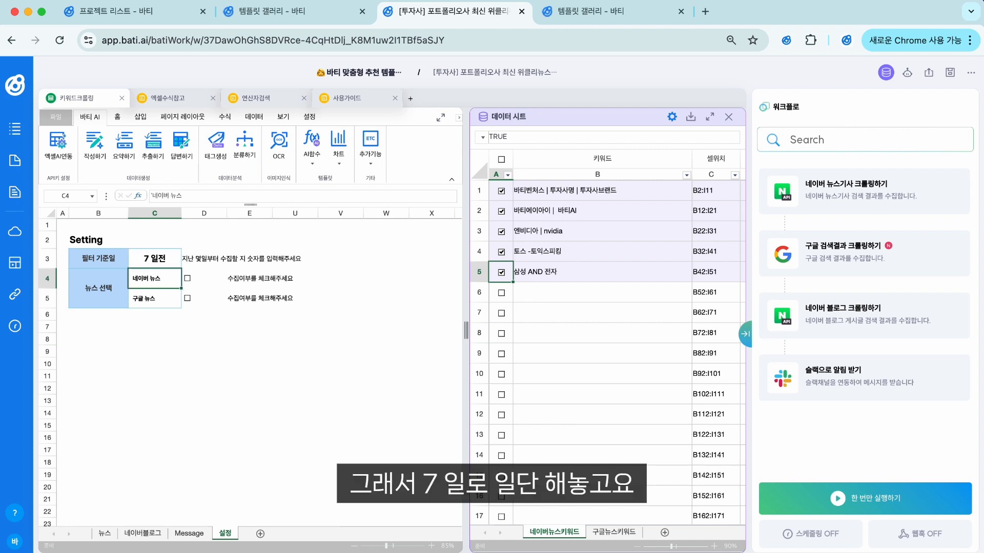
click(295, 388)
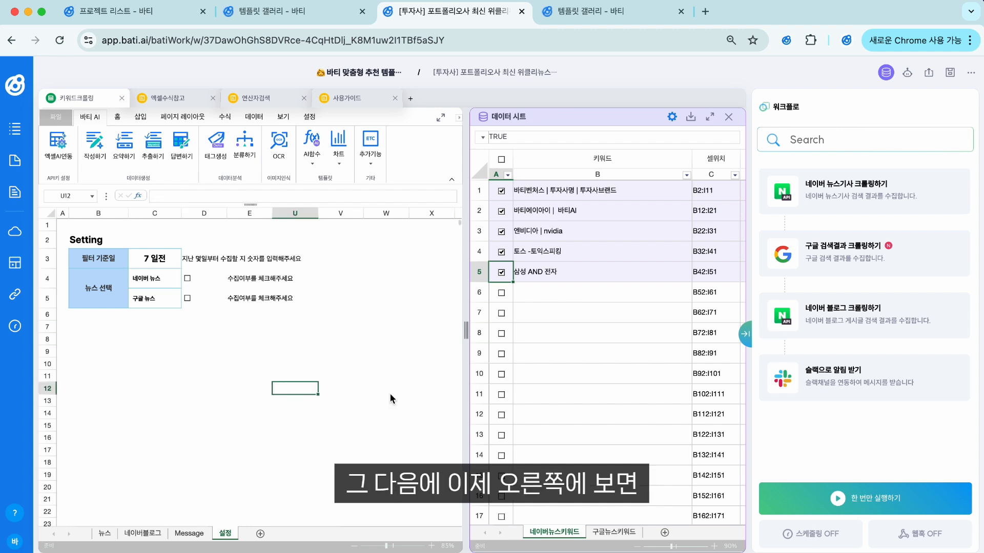
Widen the 데이터 시트 pane and narrow its 키워드 column so that more columns fit.
drag(466, 328, 399, 328)
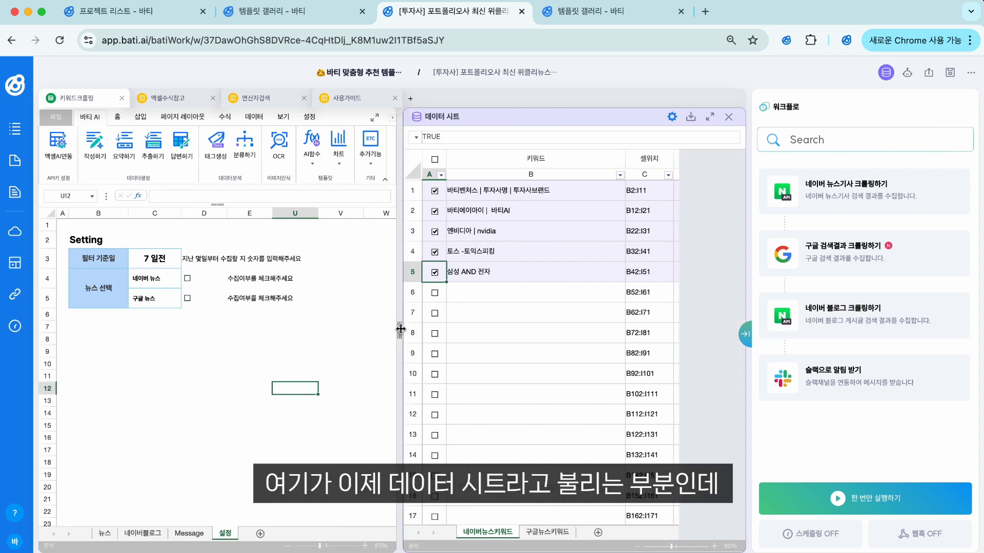
click(537, 338)
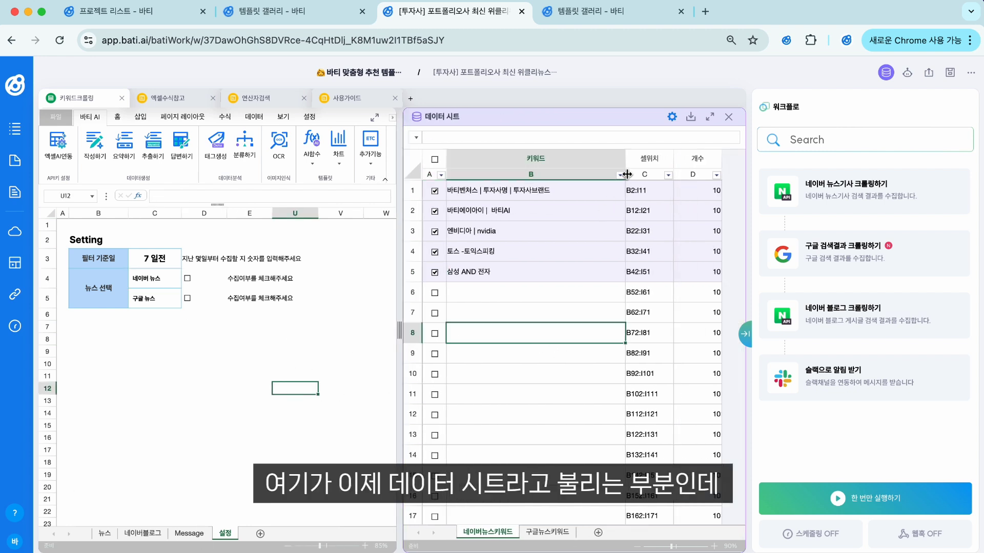
drag(624, 162, 579, 162)
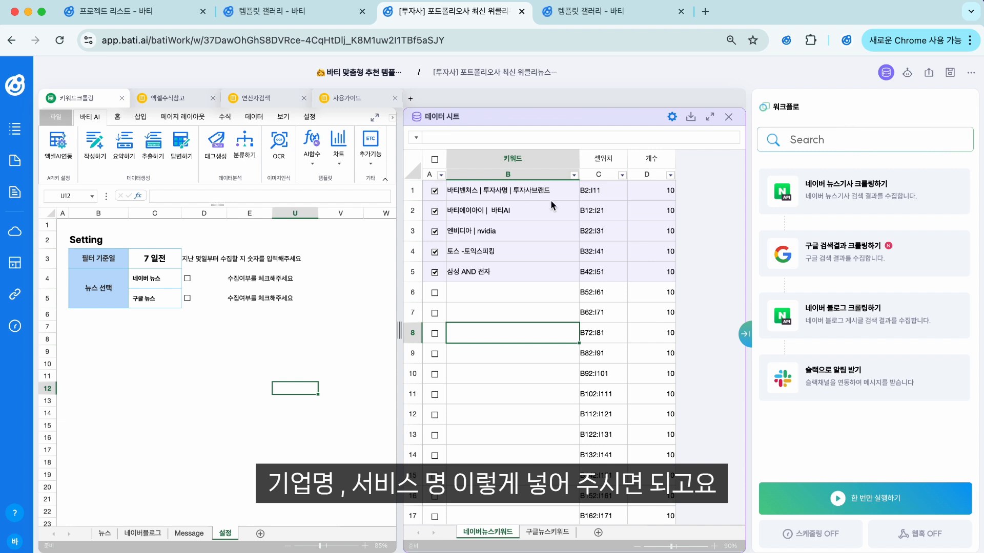
Open the first entry of the 네이버뉴스키워드 sheet and examine its keywords and the | operators between them.
click(527, 192)
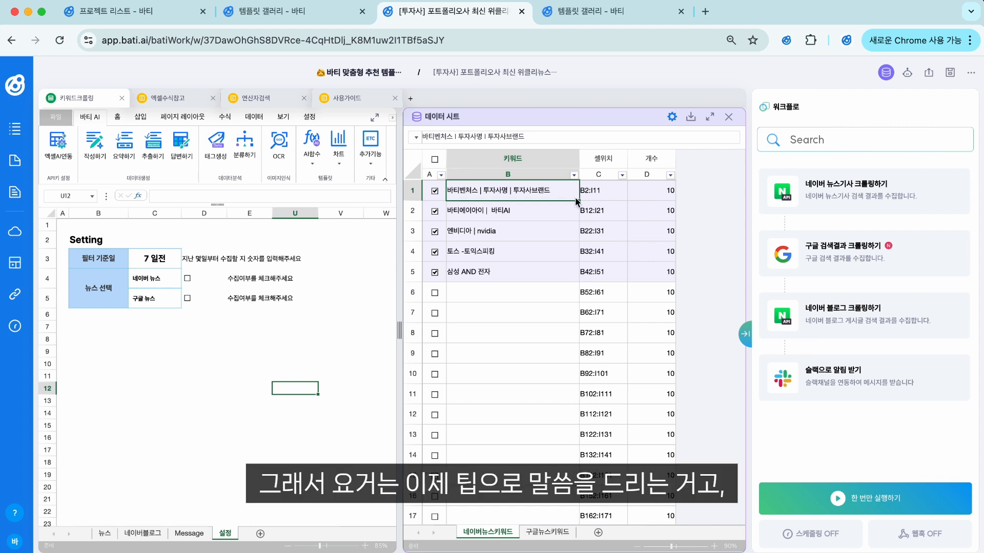
double_click(464, 199)
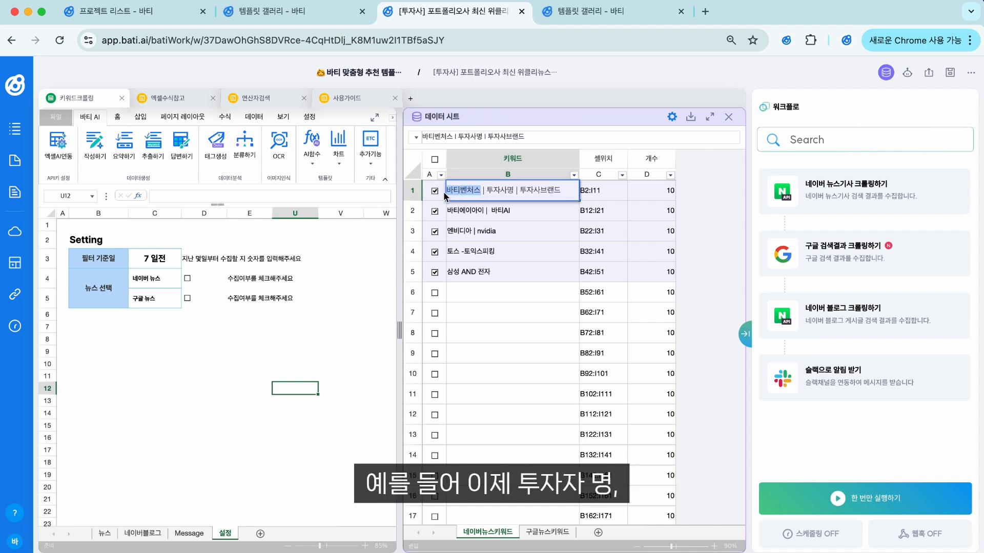
drag(484, 191, 563, 190)
click(565, 191)
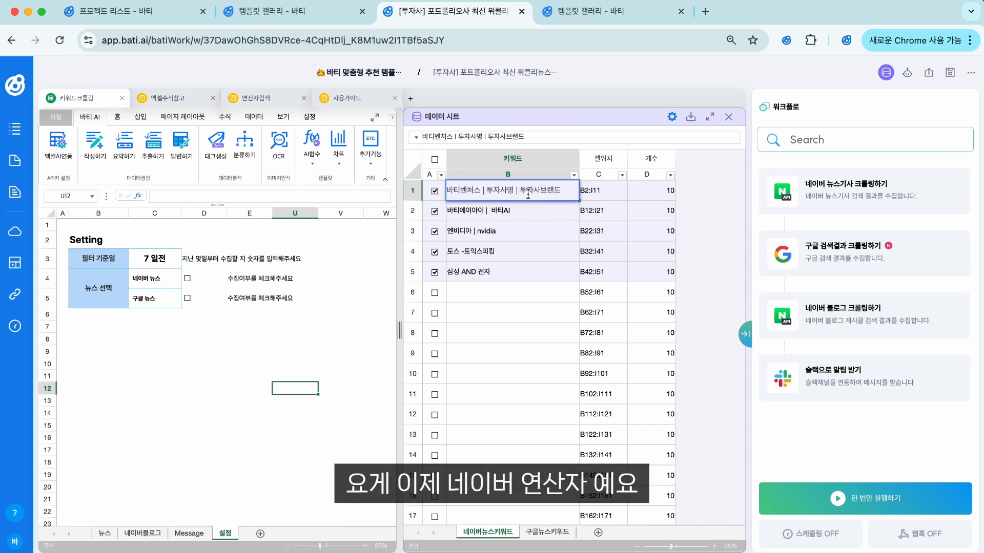
Copy the Naver operator guide link from the 연산자검색 document and open it in a new browser tab.
click(255, 99)
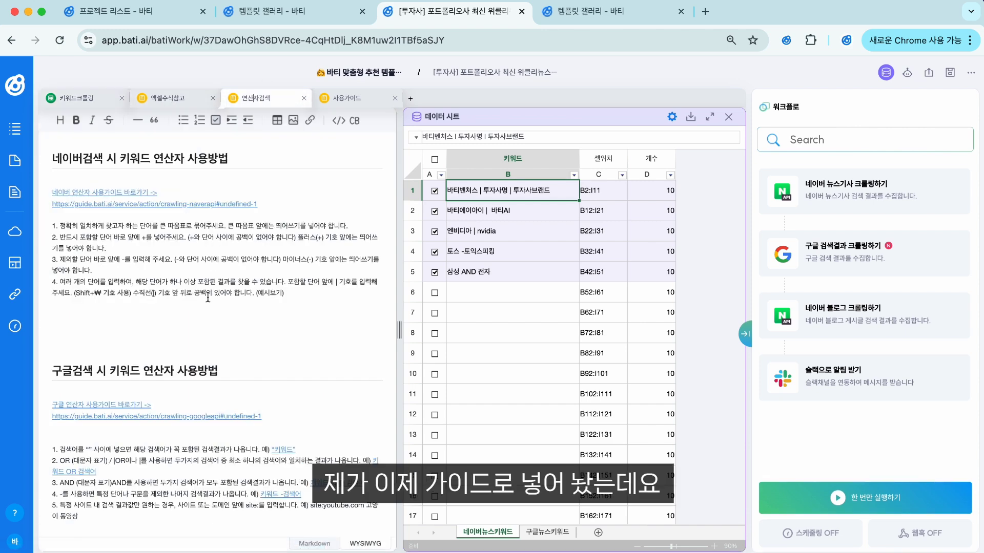
drag(269, 207, 51, 206)
key(super+c)
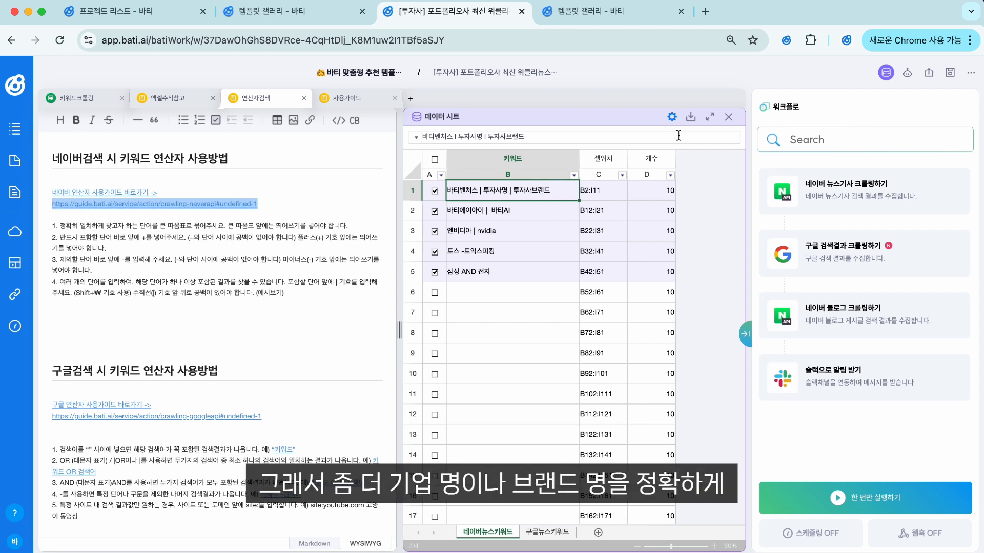
click(705, 11)
click(423, 38)
key(super+v)
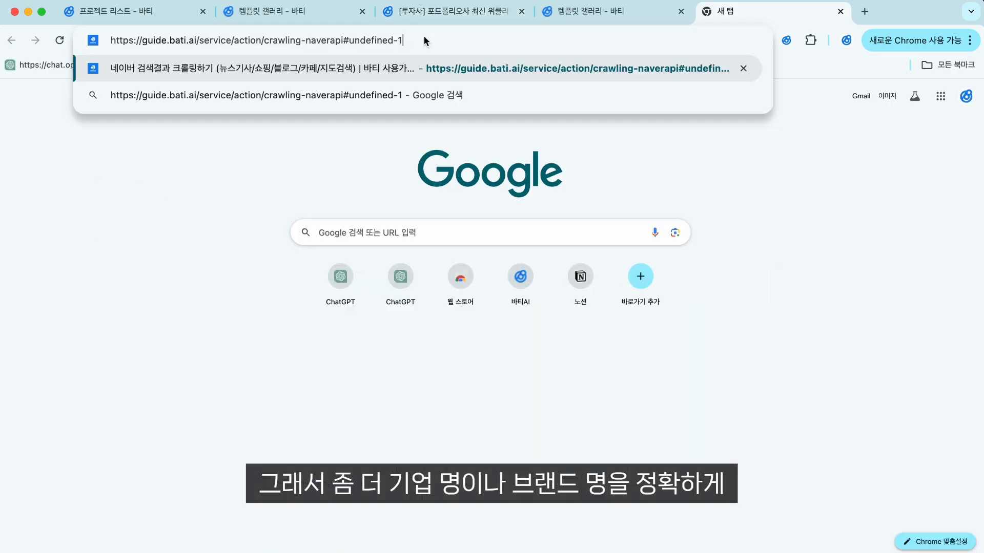
key(Return)
Expand the guide's sections on exact-match words ("") and required words (+) and read their examples.
click(274, 235)
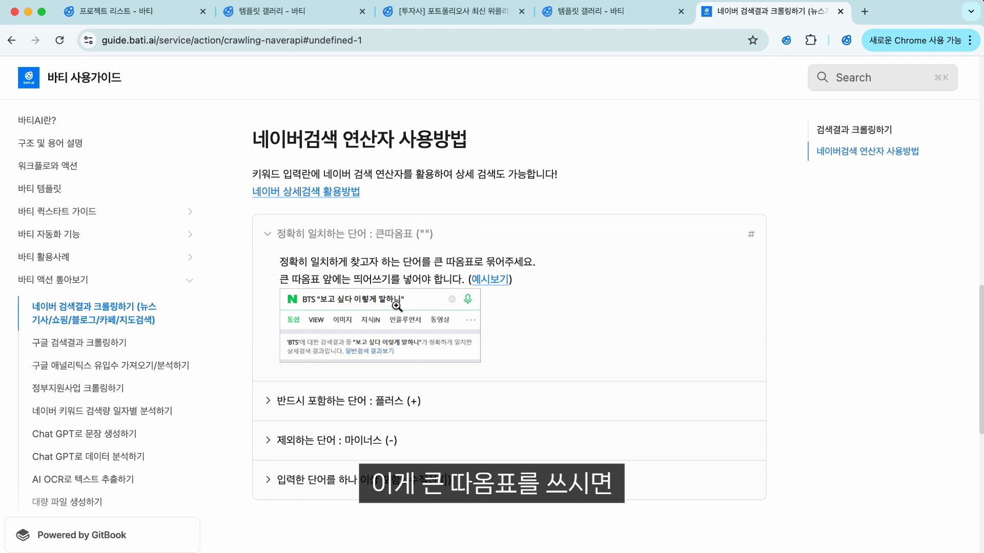
click(268, 402)
scroll(435, 409, down, 3)
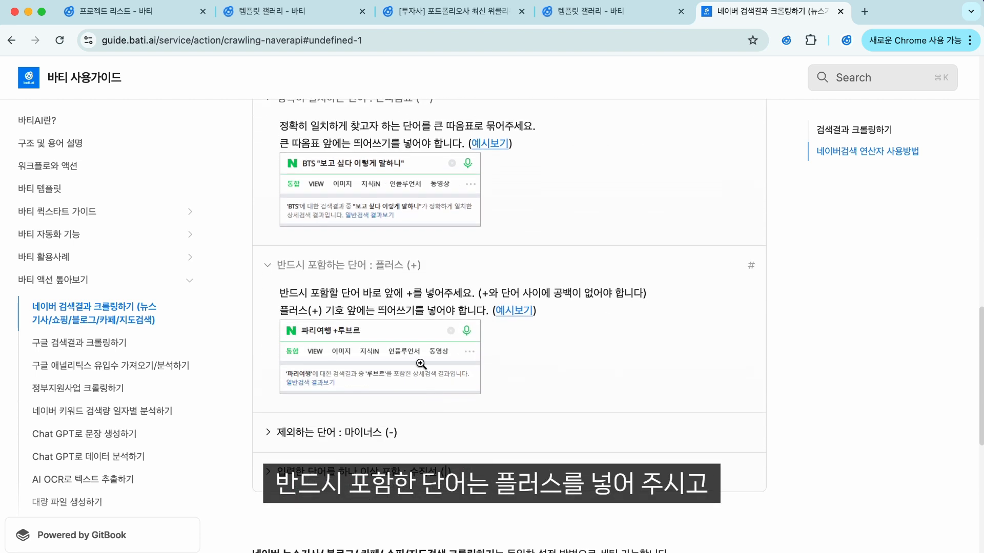
scroll(398, 371, down, 1)
Expand and read the guide's sections on excluded words (-) and the vertical bar (|), and return to the Bati template.
click(279, 382)
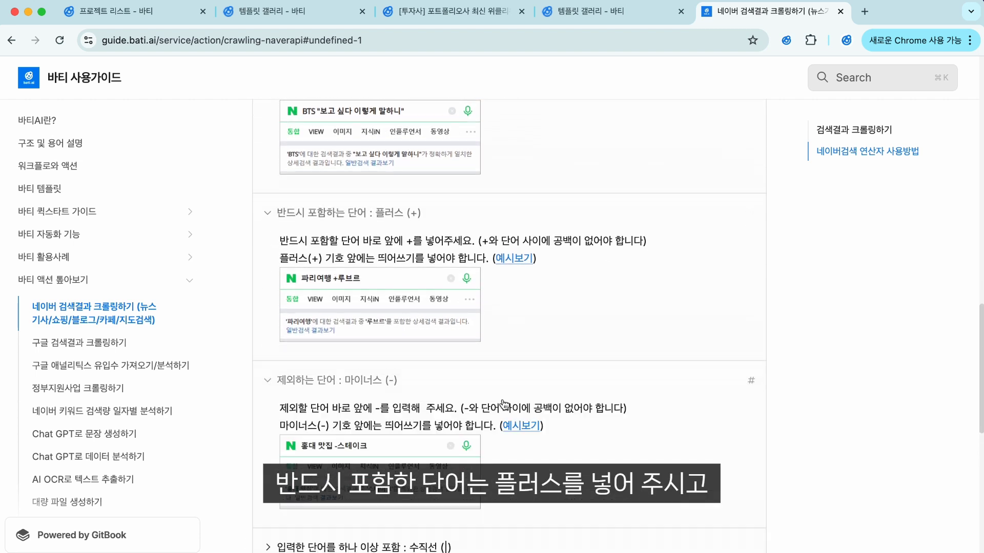
scroll(502, 404, down, 2)
scroll(502, 400, down, 1)
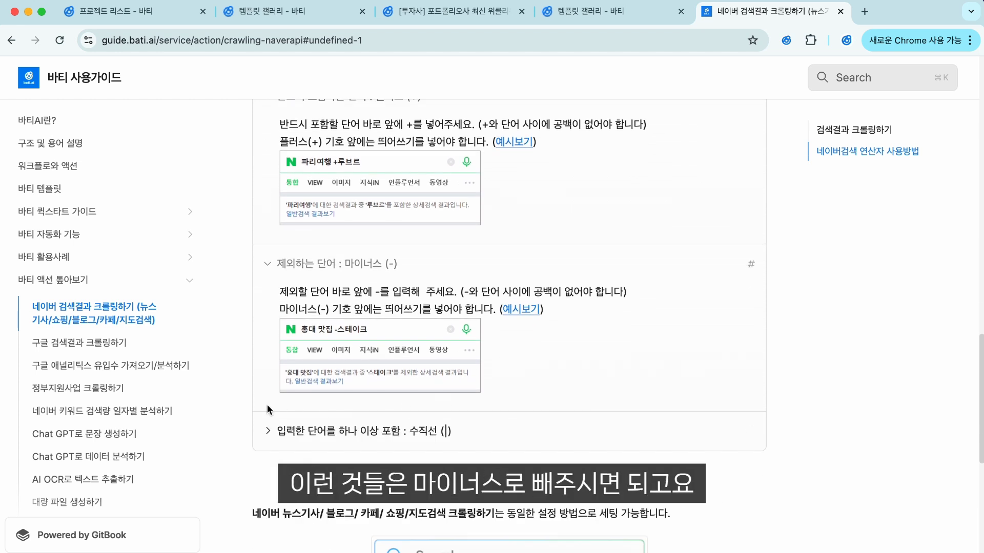
click(274, 438)
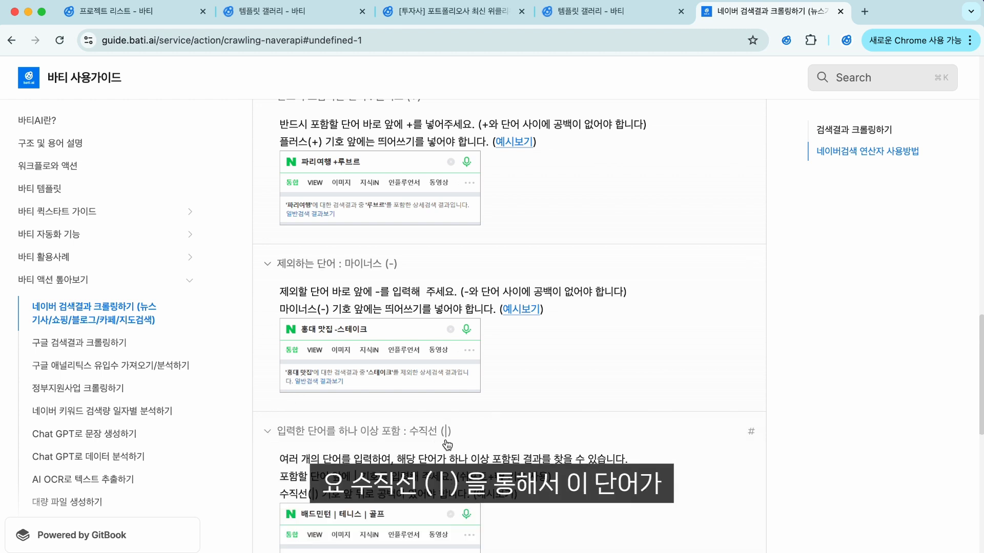
scroll(438, 445, down, 2)
scroll(369, 462, down, 1)
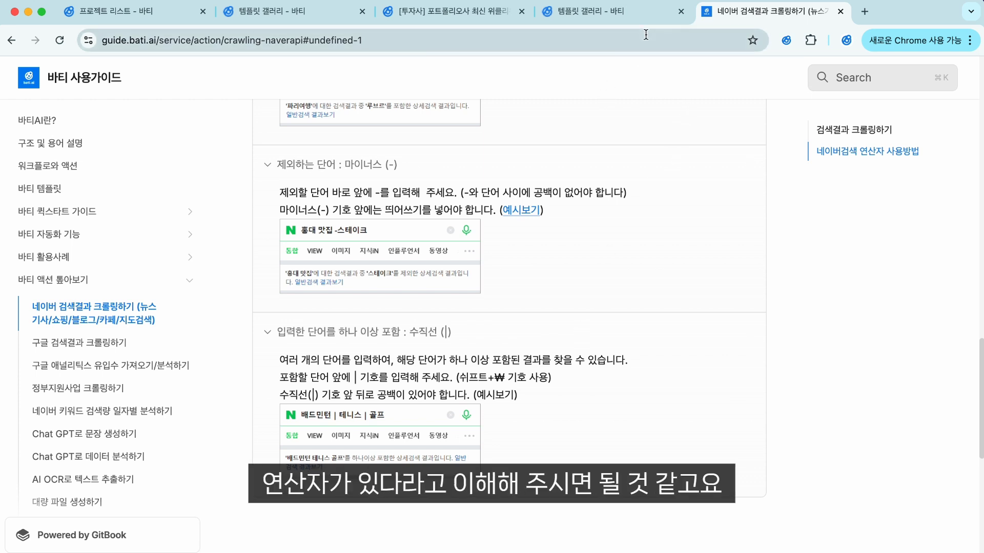
click(447, 12)
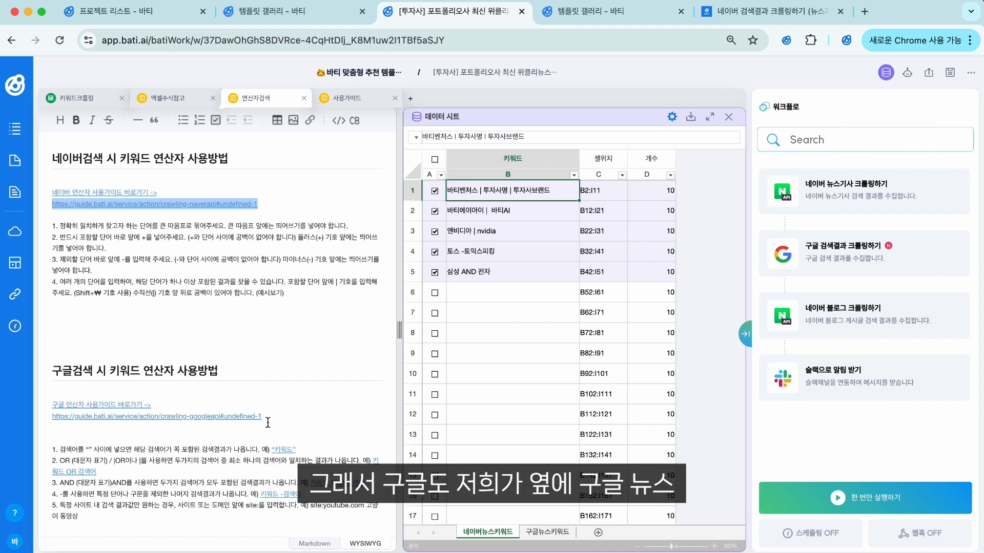
Compare the keyword entries in the 구글뉴스키워드 sheet with those in the 네이버뉴스키워드 sheet, including the - and AND examples.
click(543, 533)
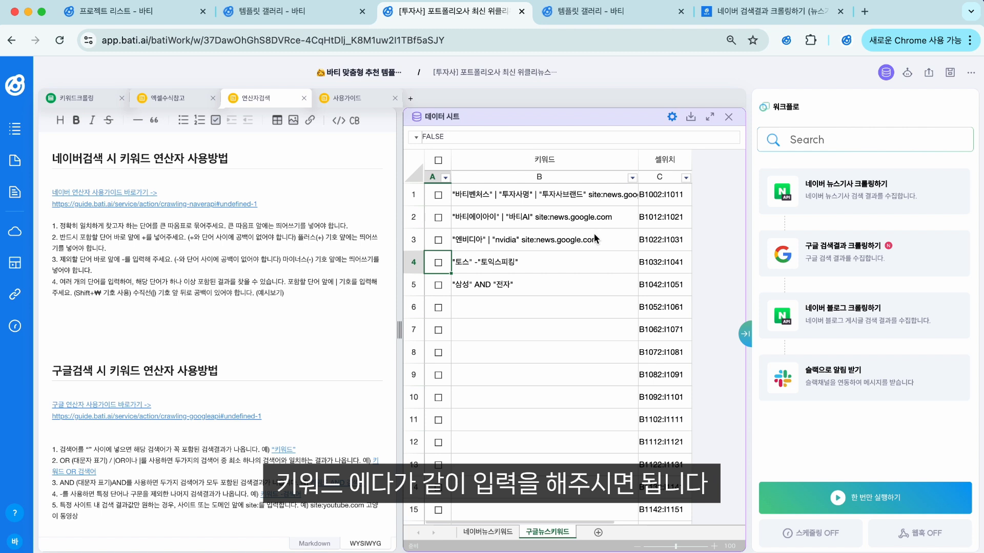
click(482, 533)
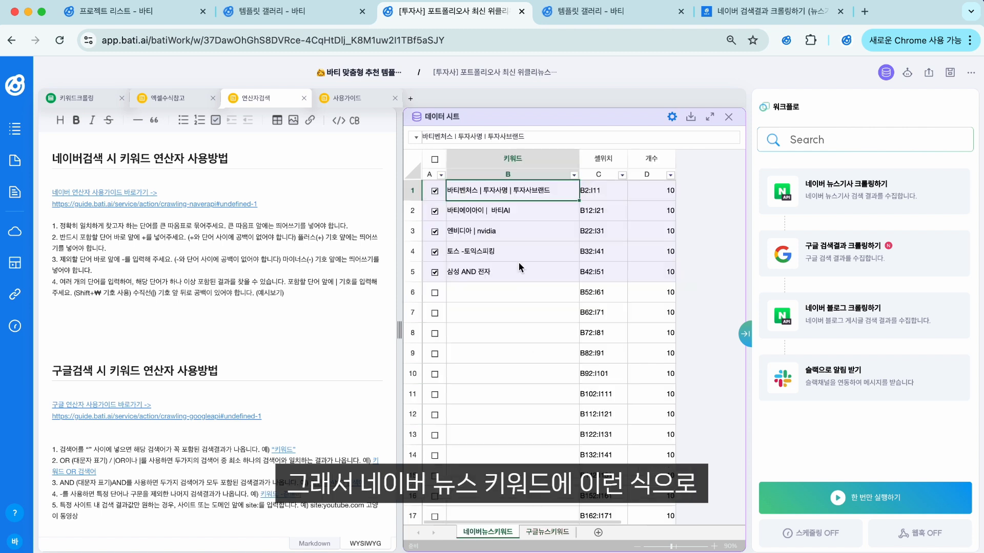
click(512, 250)
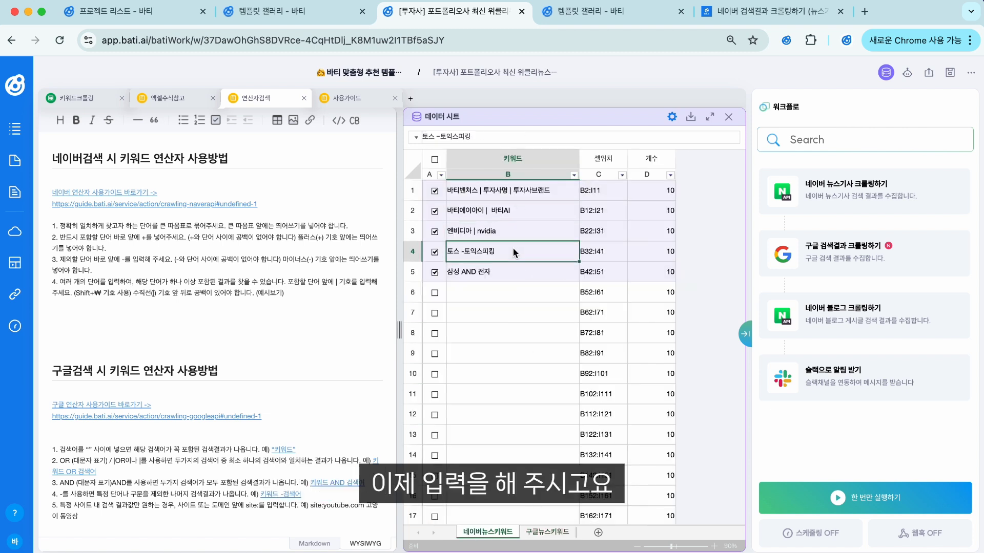
click(509, 273)
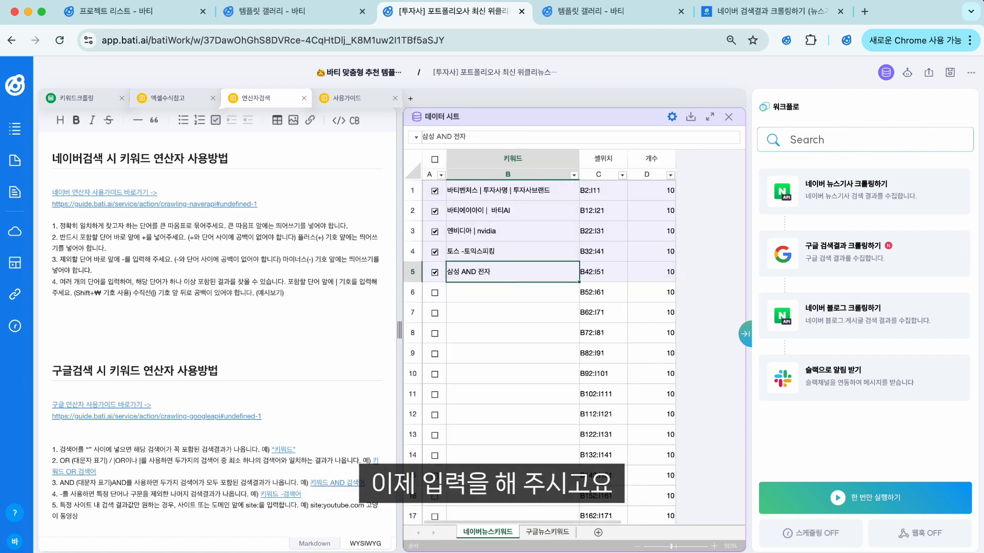
click(556, 534)
click(488, 532)
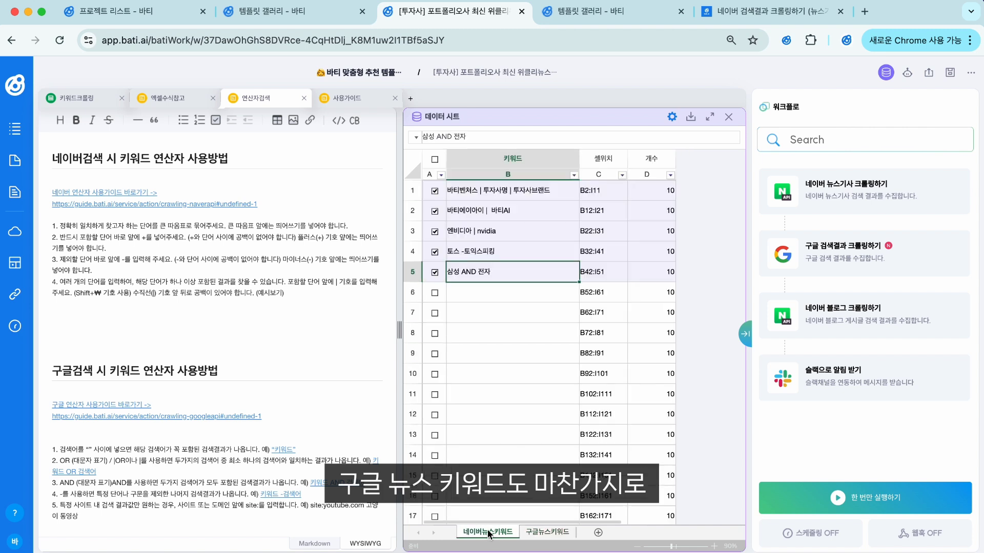
drag(504, 191, 500, 275)
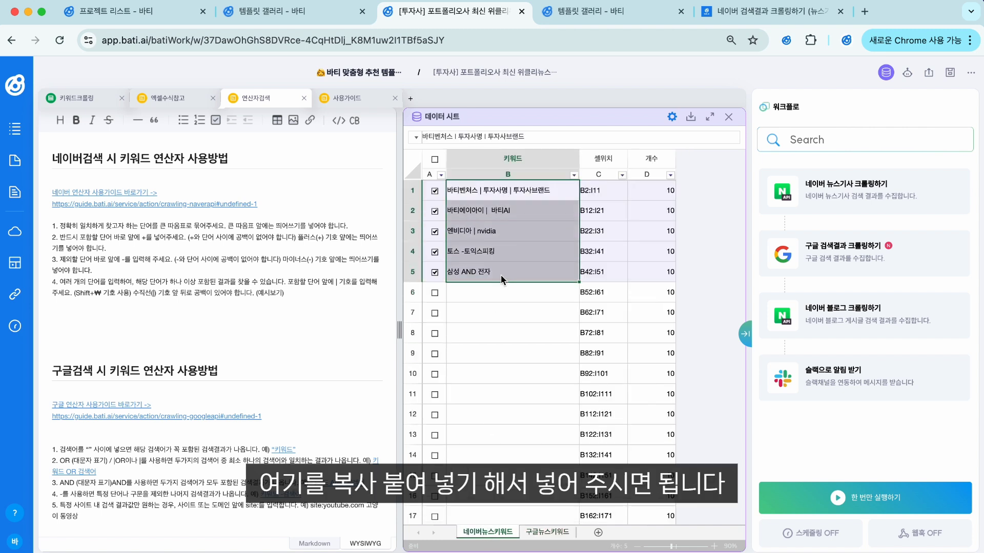
click(492, 292)
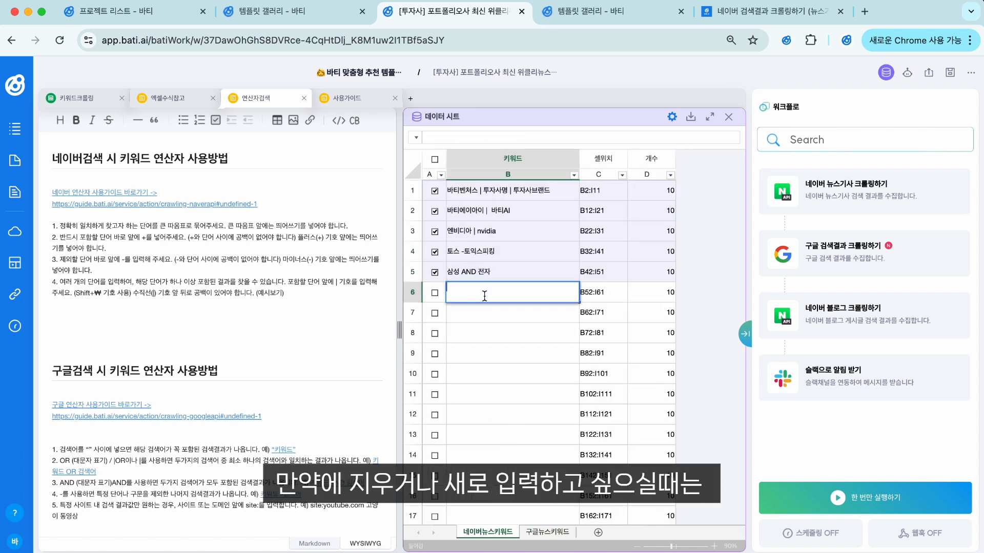
Clear the keywords in rows 4 and 5 of the 네이버뉴스키워드 sheet and enter 올리브영 in row 4.
click(490, 252)
drag(490, 252, 491, 273)
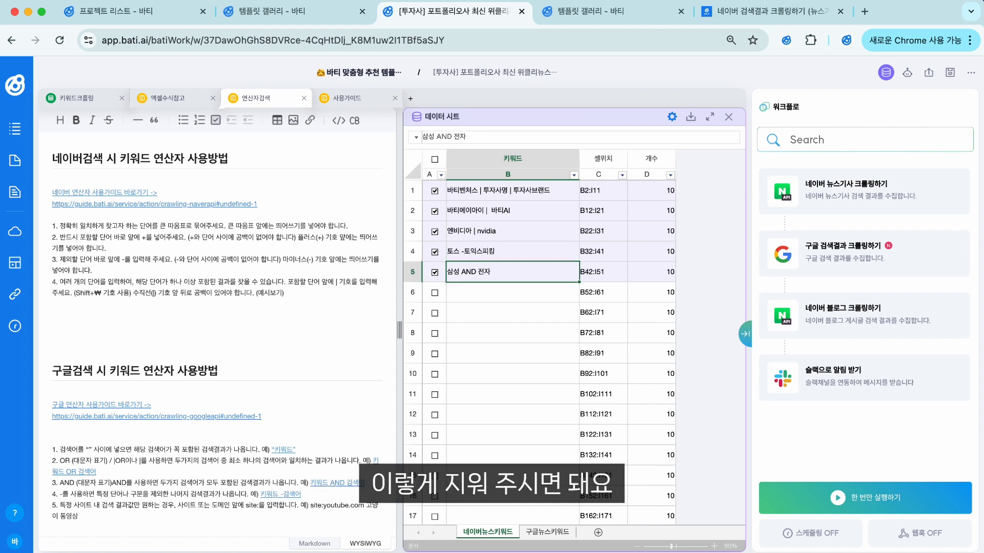
key(Delete)
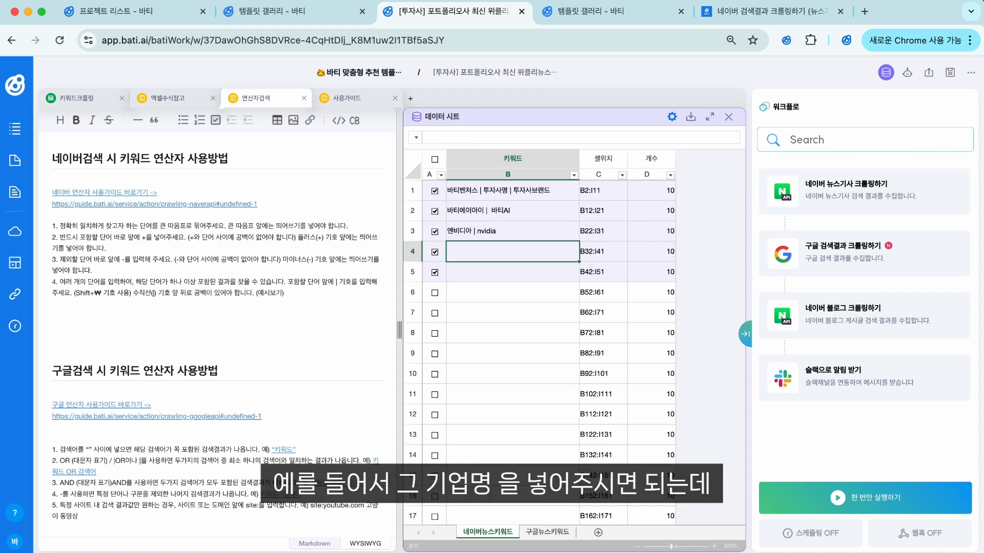
text(ㄴ)
key(BackSpace)
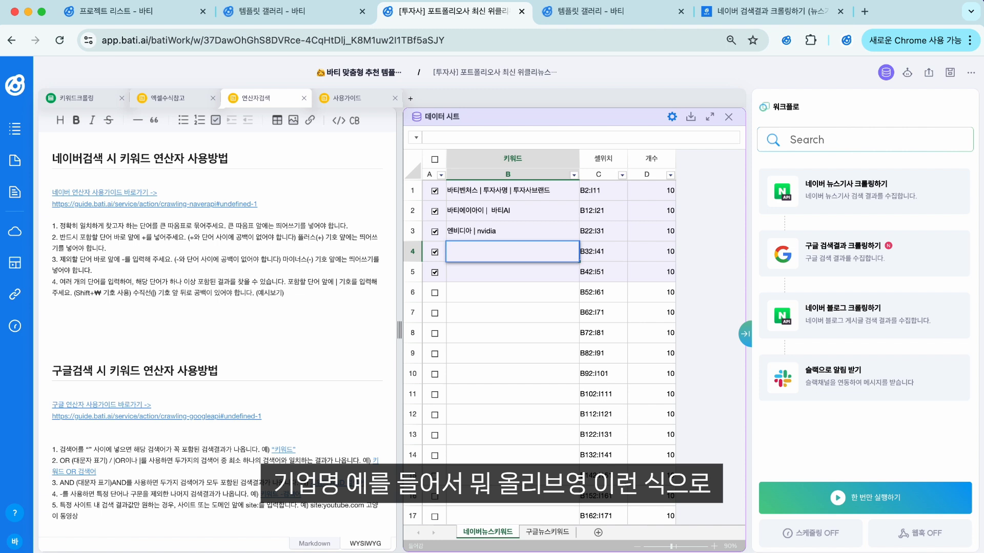
text(올리브영)
key(Return)
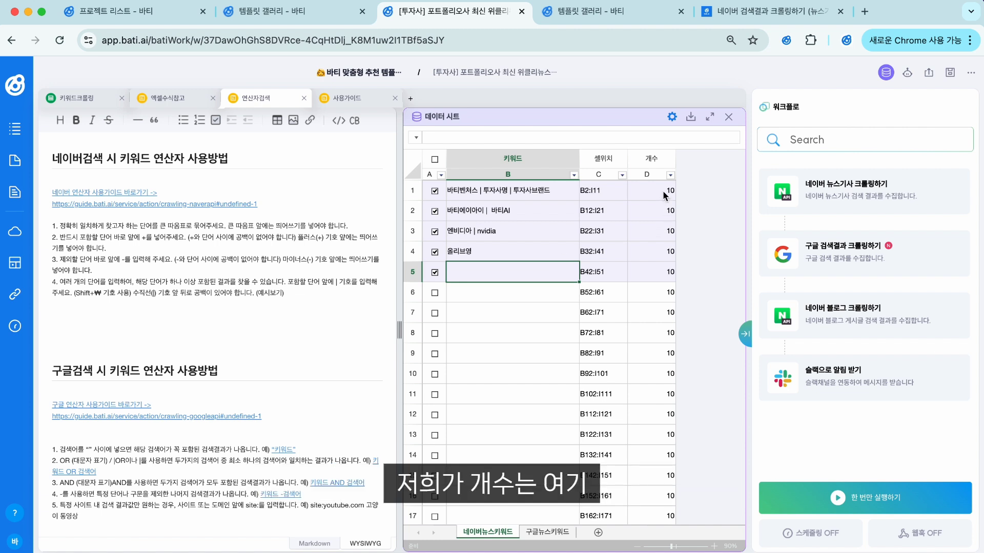
Uncheck the emptied row 5 and clear the checkboxes of all keyword rows in the 네이버뉴스키워드 sheet.
click(435, 272)
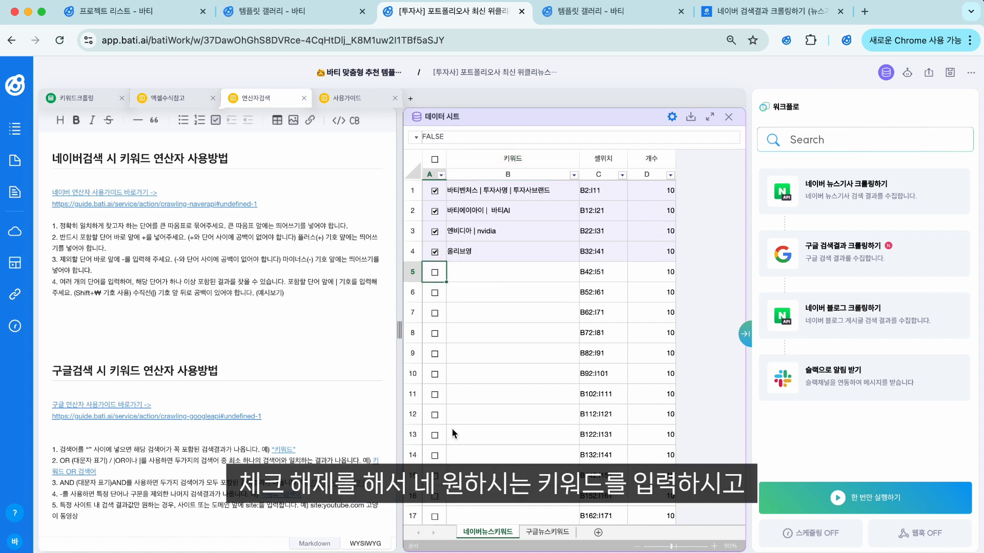
click(434, 159)
click(435, 159)
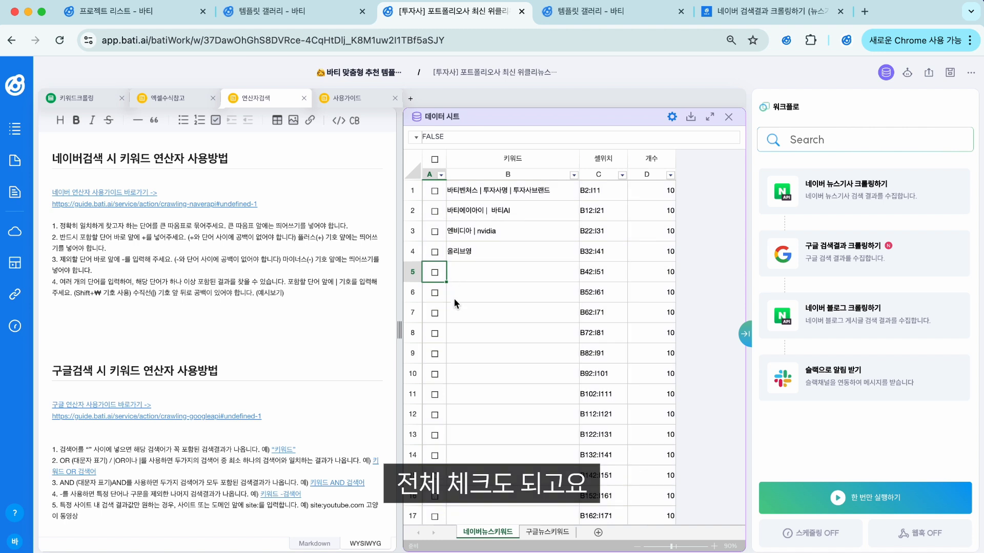
Try checking the empty rows 5 to 8 of the 네이버뉴스키워드 sheet and uncheck them again.
click(435, 272)
click(435, 292)
click(435, 333)
click(436, 314)
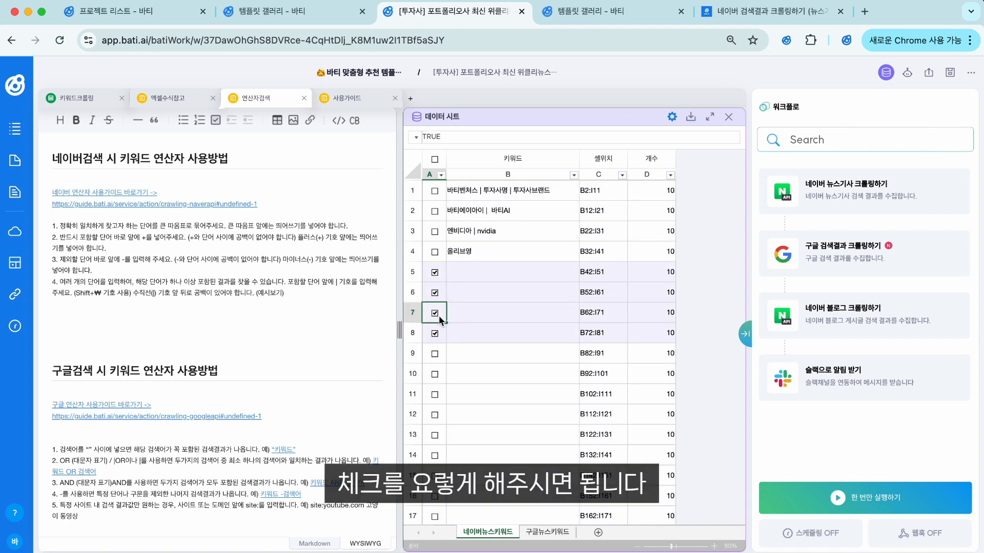
click(438, 297)
click(434, 273)
click(436, 318)
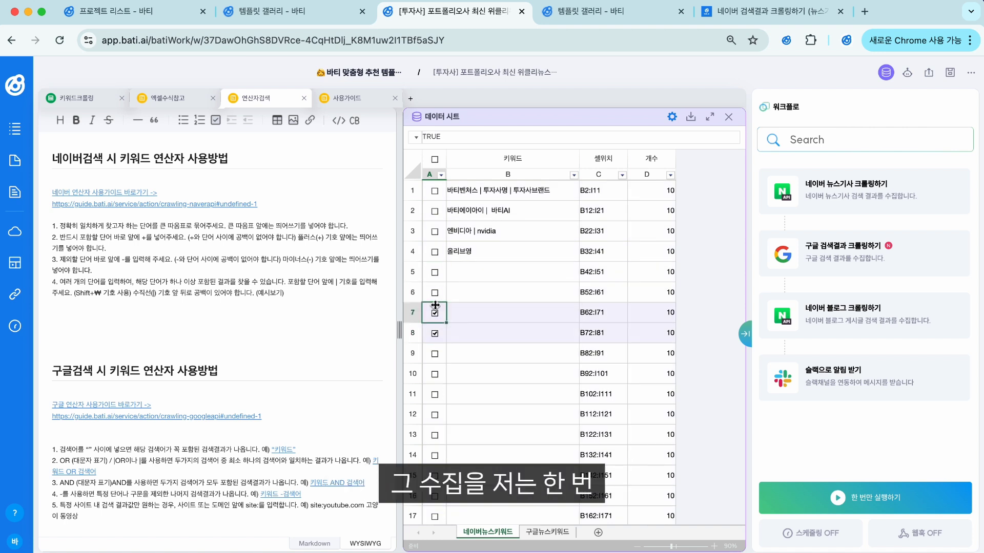
click(435, 315)
click(435, 333)
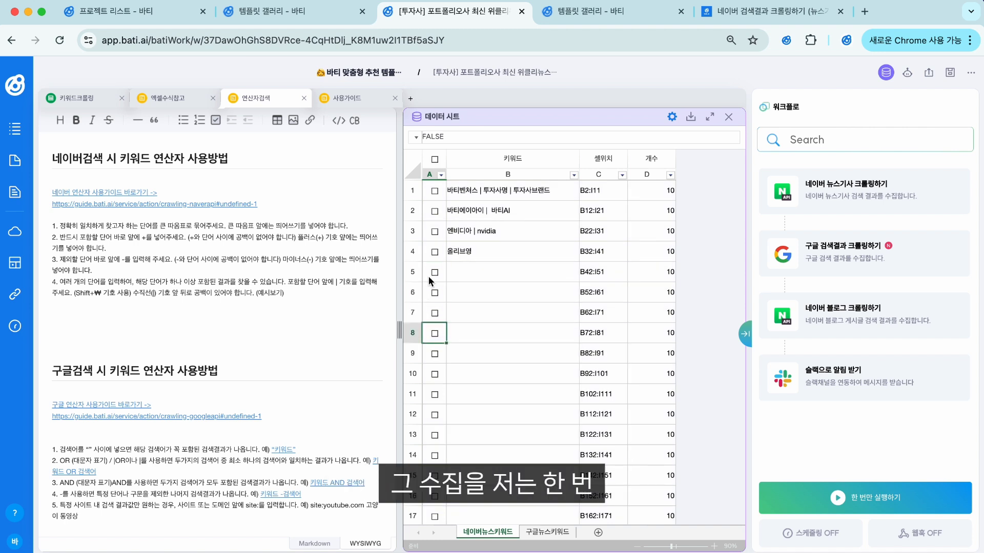
Check the 올리브영, 엔비디아 | nvidia and 바티에이아이 | 바티AI keyword rows for Naver news collection.
click(438, 254)
click(438, 231)
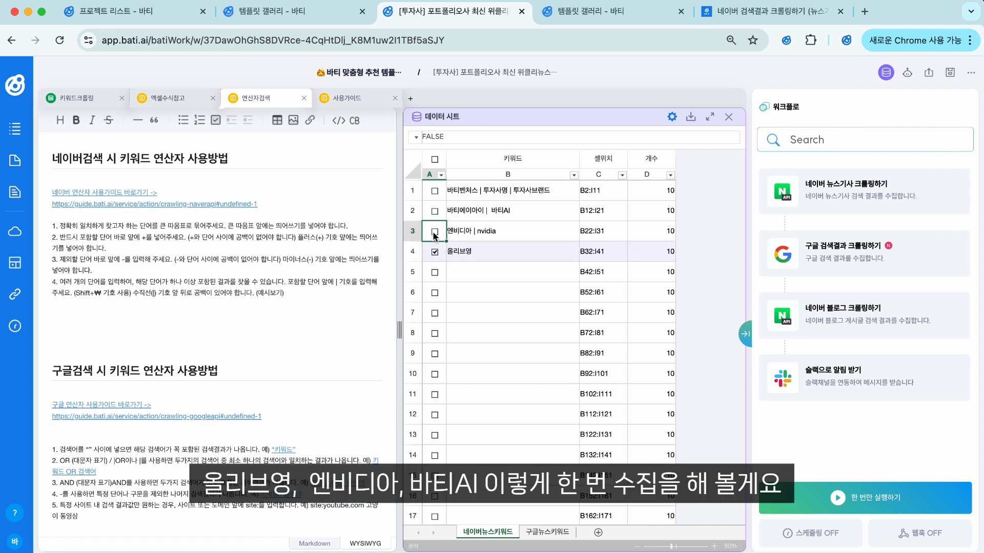
click(431, 212)
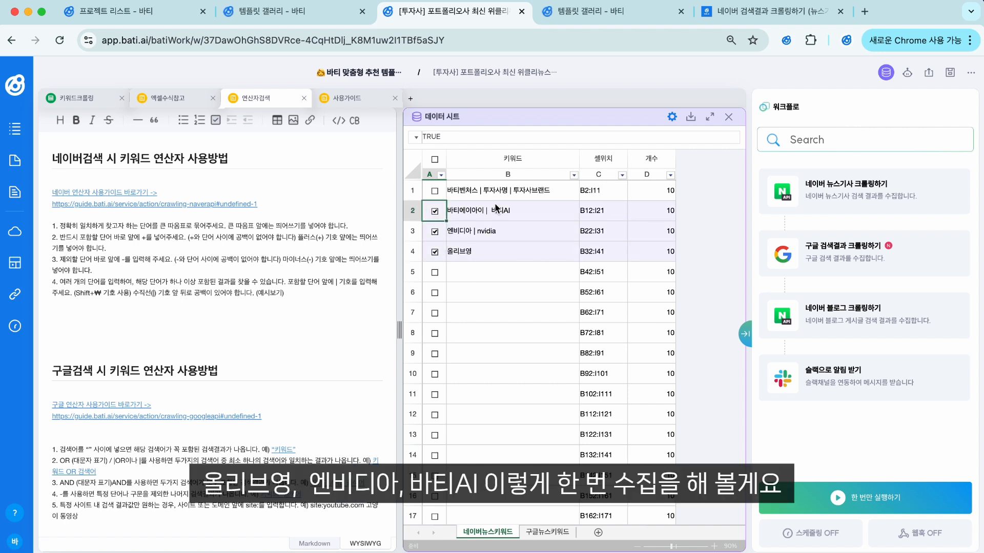
Review the preset 셀위치 and 개수 columns of the 네이버뉴스키워드 sheet down to its last prepared row.
click(527, 290)
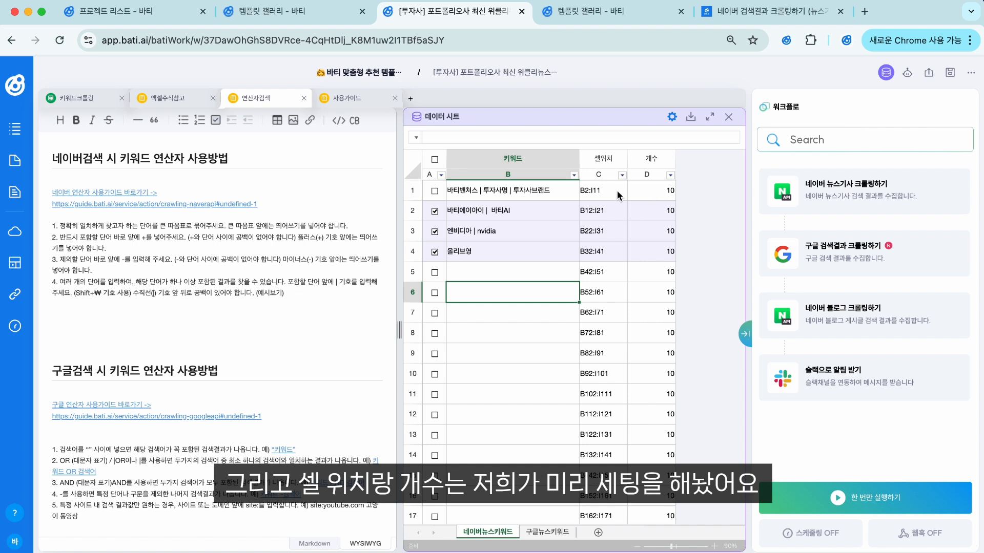
scroll(591, 368, down, 10)
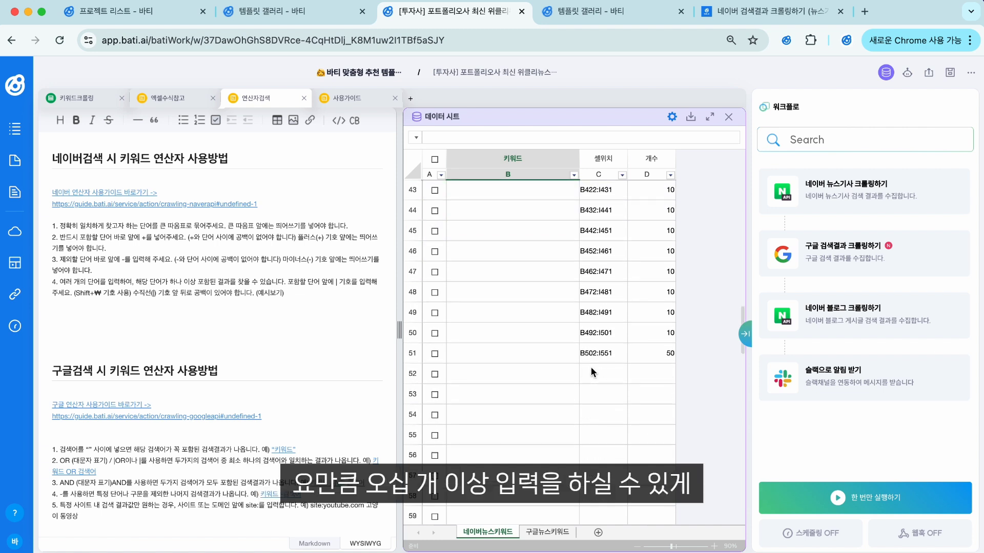
scroll(598, 331, up, 10)
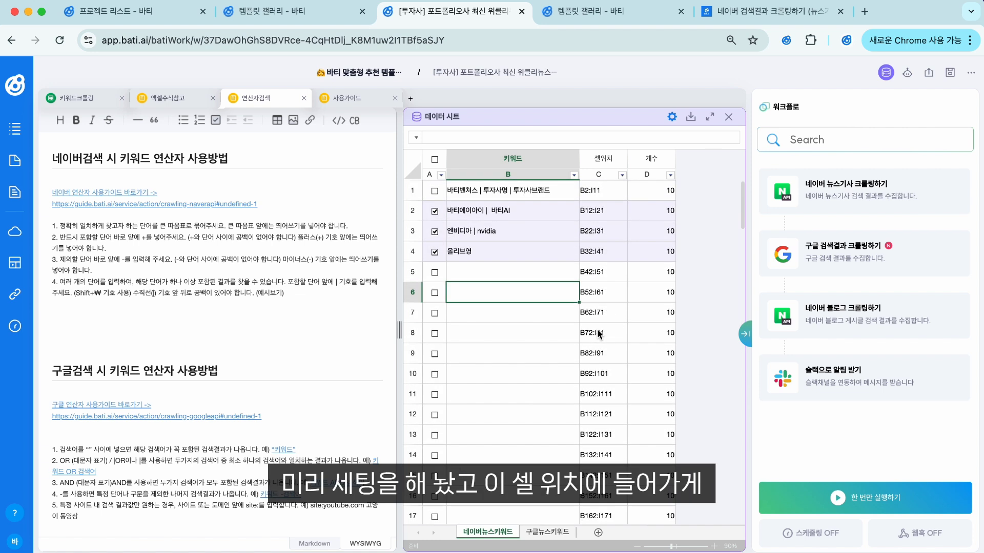
click(530, 272)
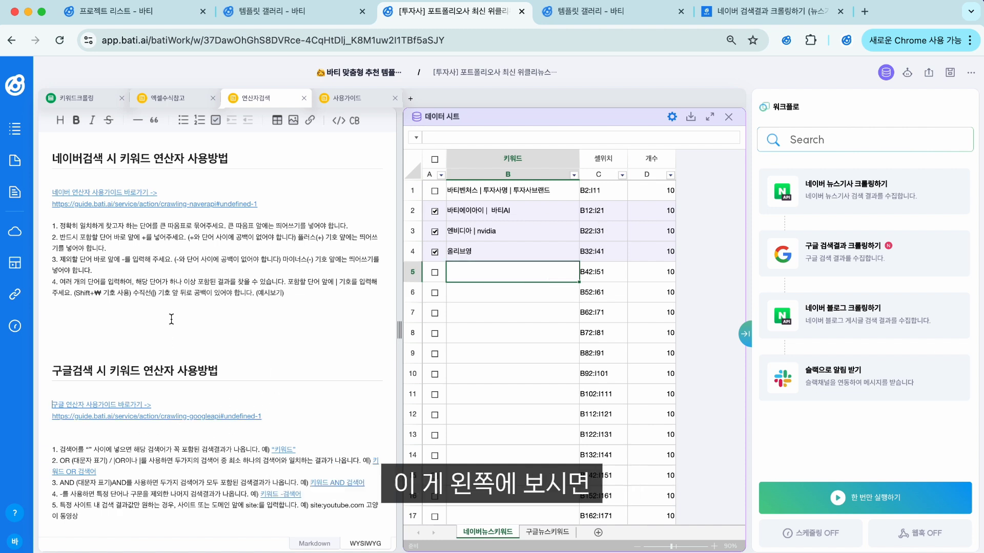
Open the 뉴스 sheet of the 키워드크롤링 workbook and examine the rows collected for the 바티벤처스 keyword.
click(77, 98)
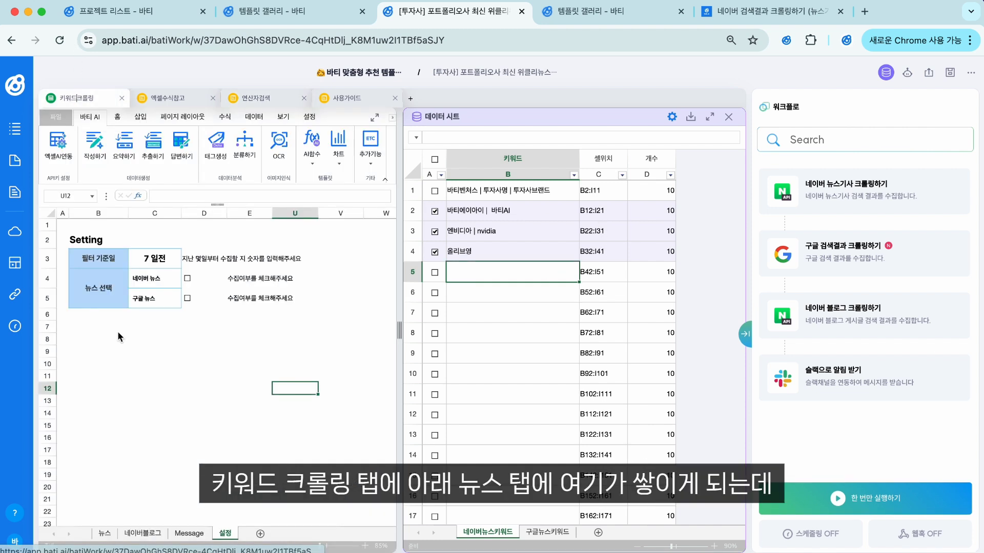
click(105, 533)
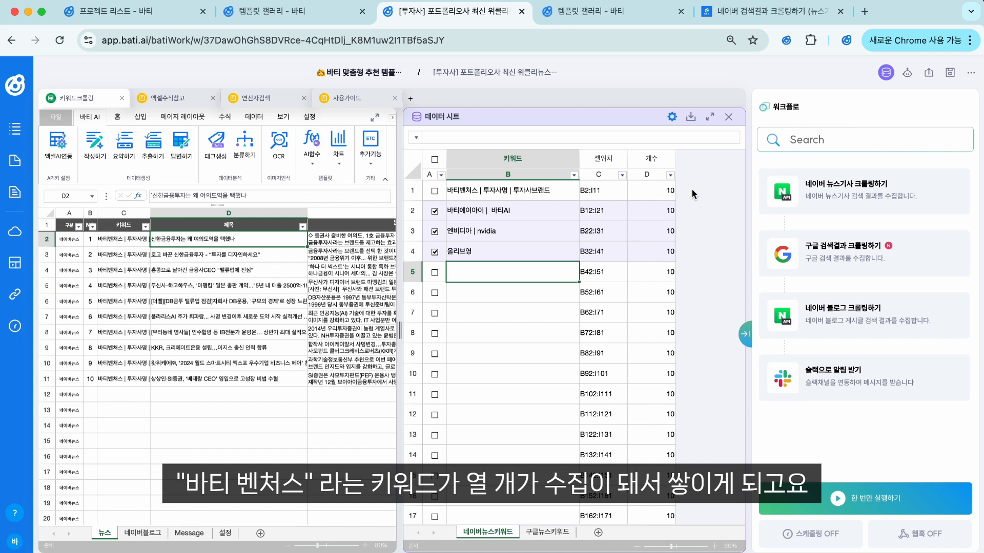
click(237, 258)
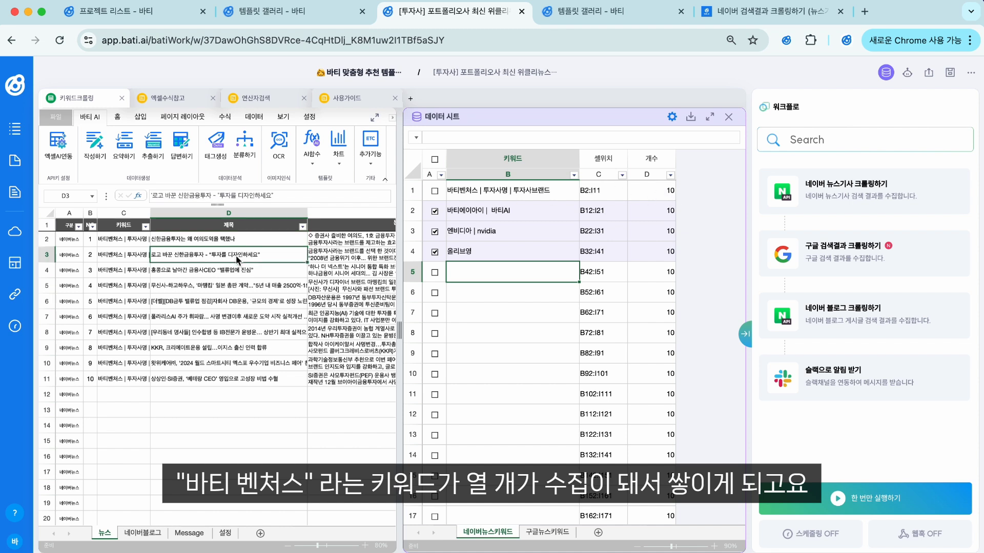
key(Up)
key(Up)
key(Left)
key(Left)
key(Left)
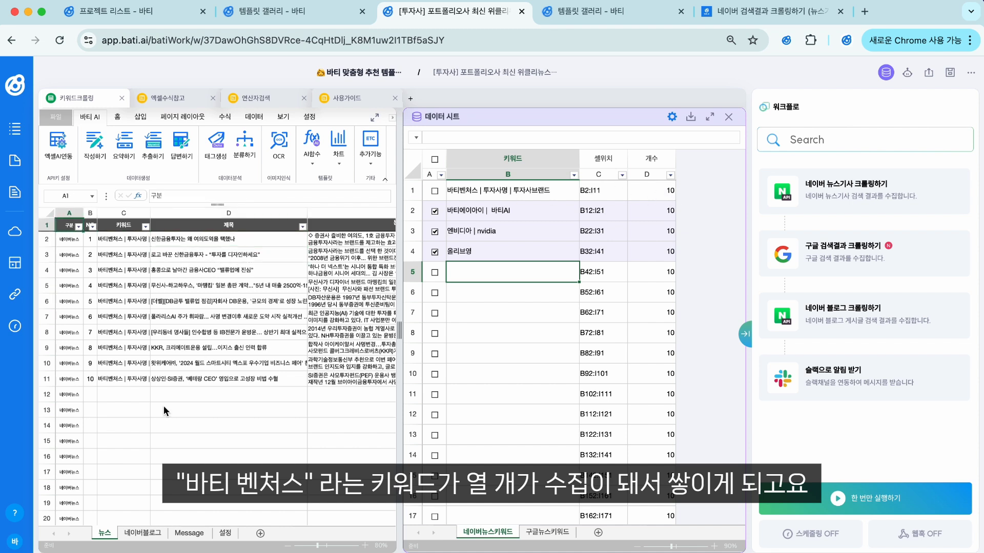
Inspect the 개수 values and the 셀위치 range formulas in the first rows of the 네이버뉴스키워드 sheet.
click(647, 211)
key(Down)
key(Down)
key(Down)
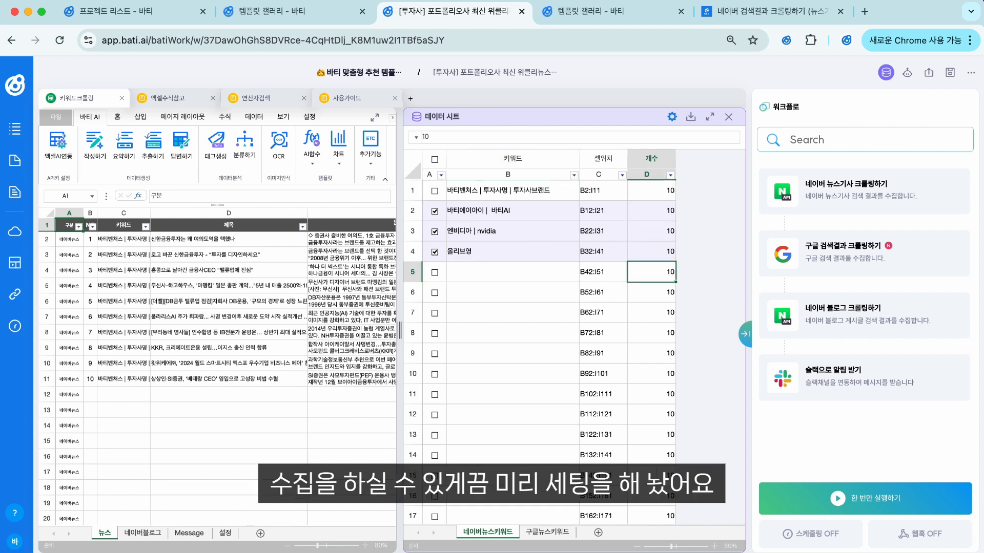
double_click(645, 196)
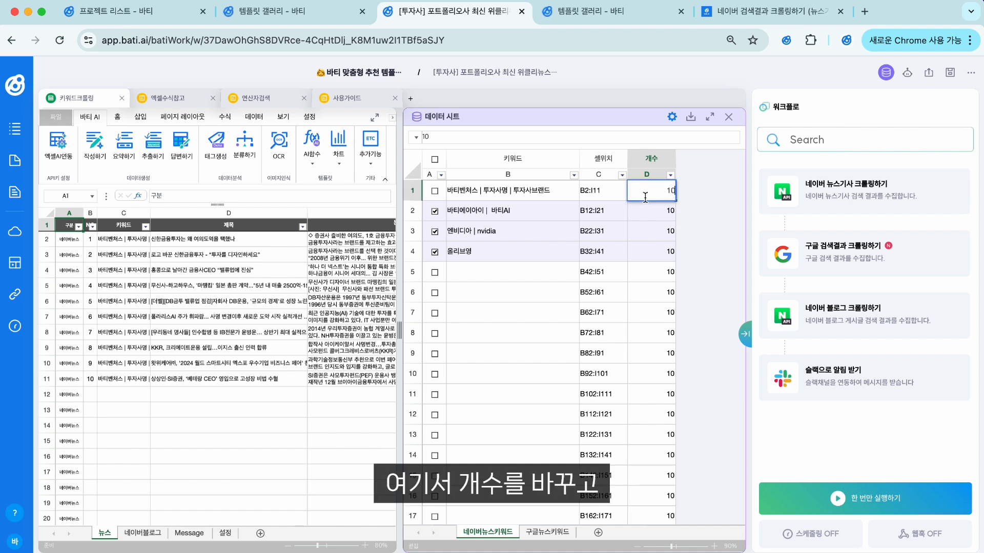
click(602, 199)
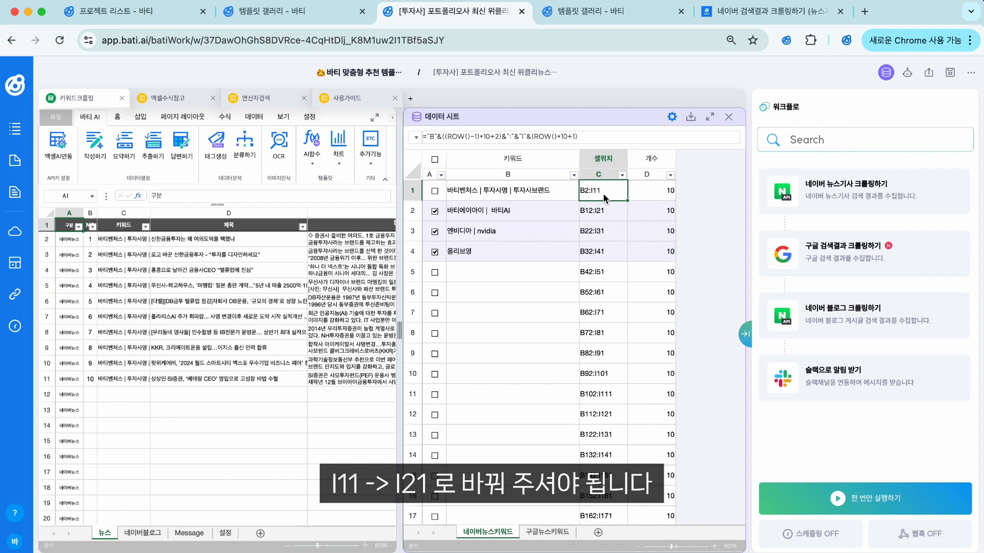
click(607, 216)
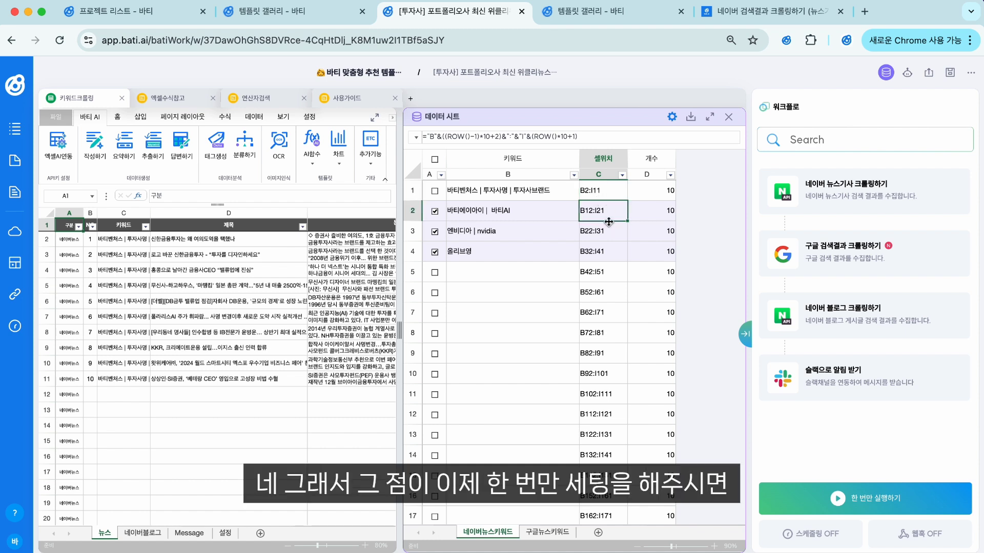
click(607, 231)
click(603, 251)
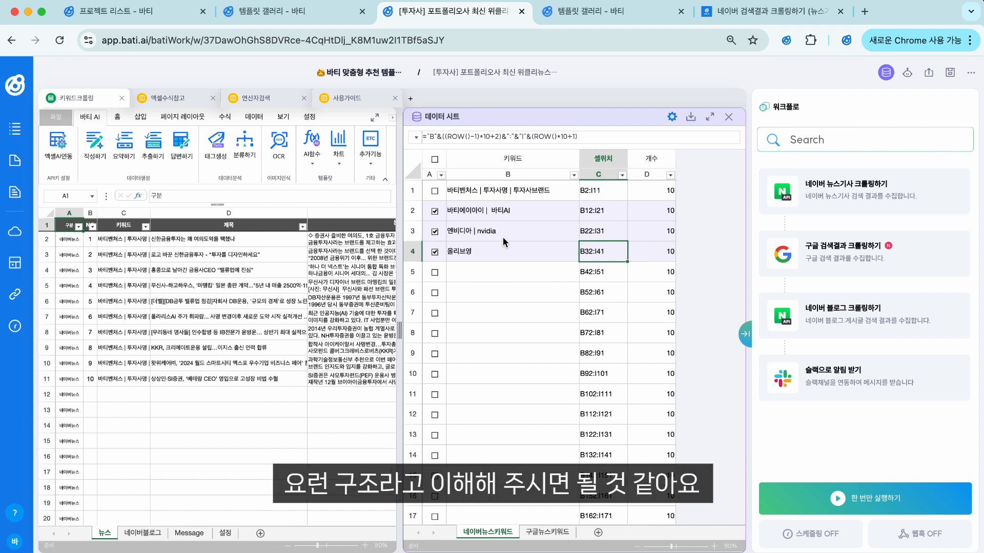
In the 구글뉴스키워드 sheet, check the 바티에이아이 | 바티AI and 엔비디아 | nvidia keyword rows for collection.
click(547, 533)
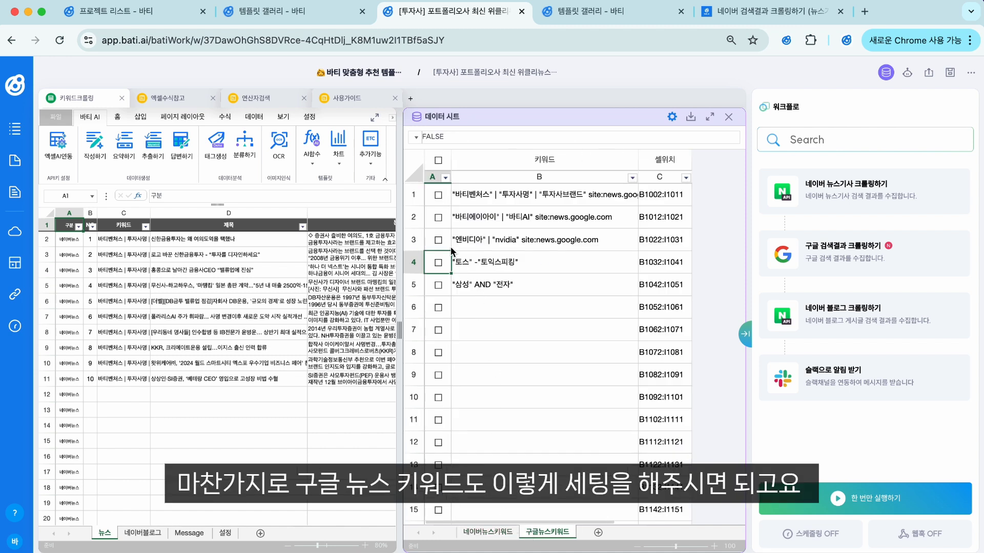
click(438, 217)
click(437, 244)
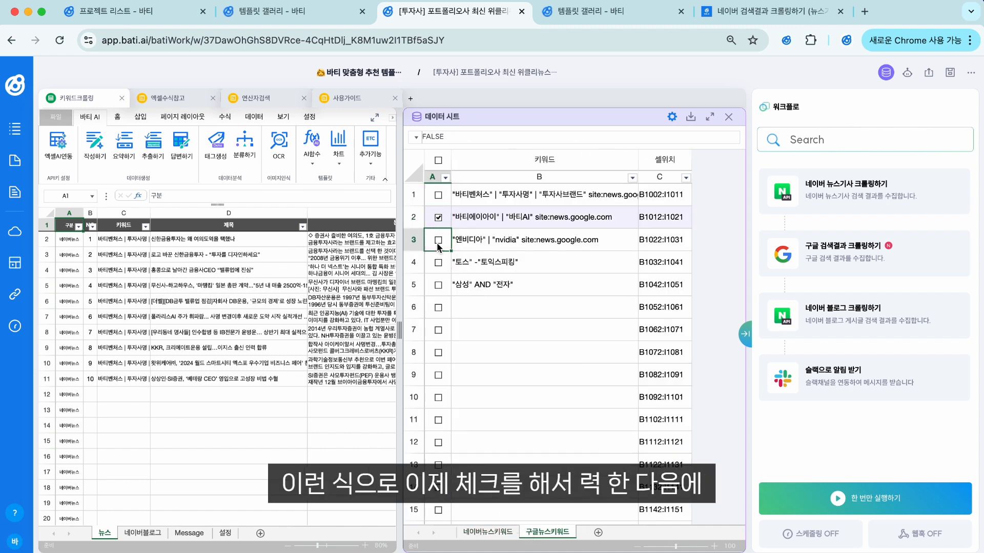
click(439, 241)
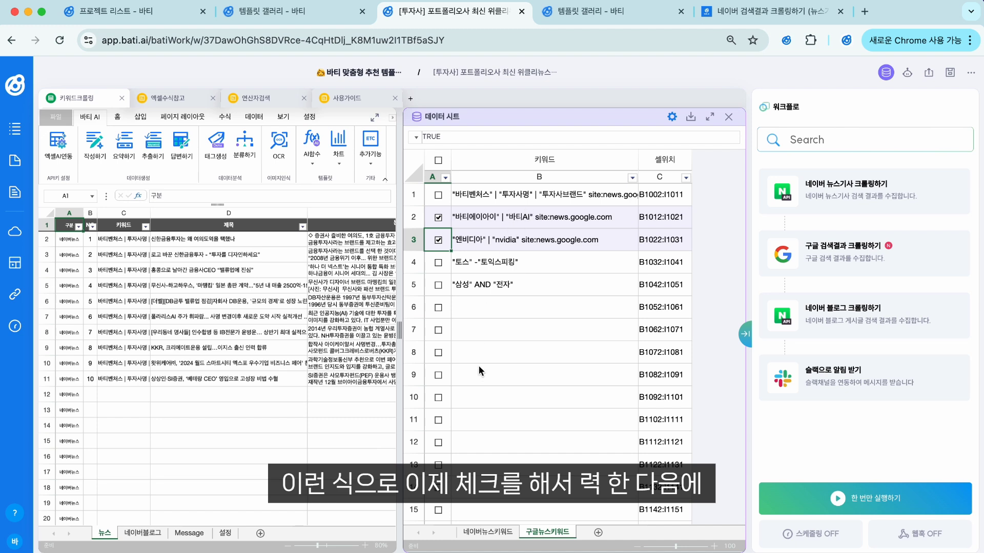
double_click(506, 306)
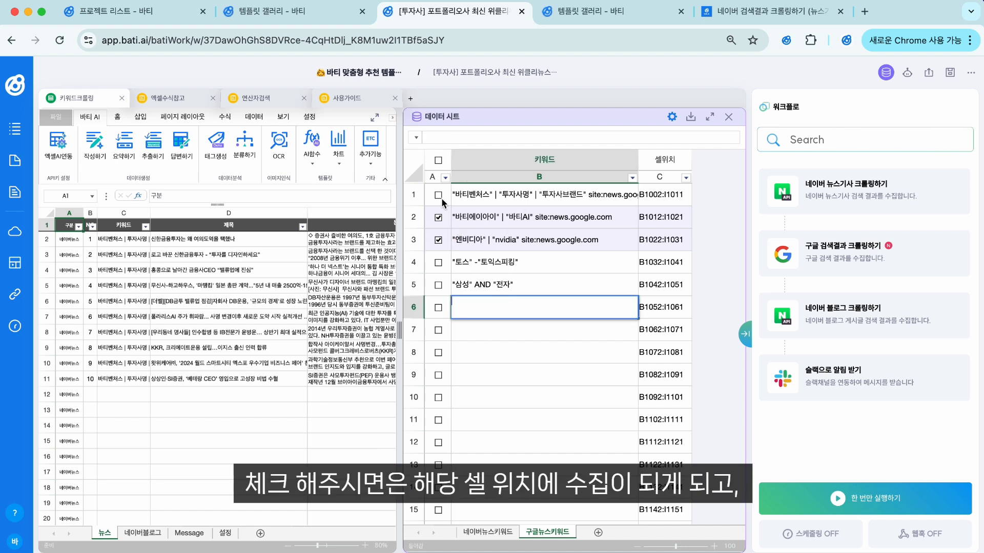
In the 구글뉴스키워드 sheet, examine the site:news.google.com operator in the 바티에이아이 | 바티AI keyword.
click(613, 239)
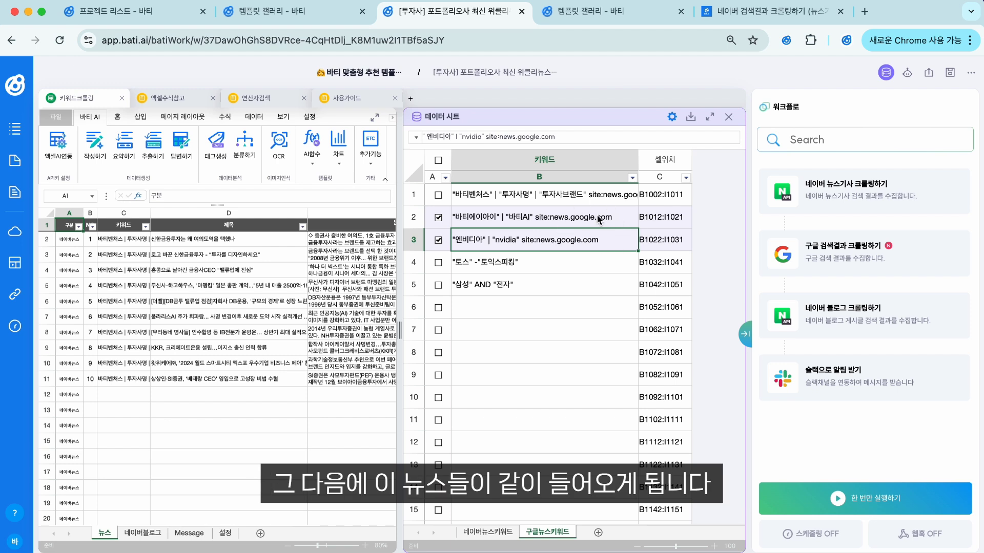
double_click(552, 216)
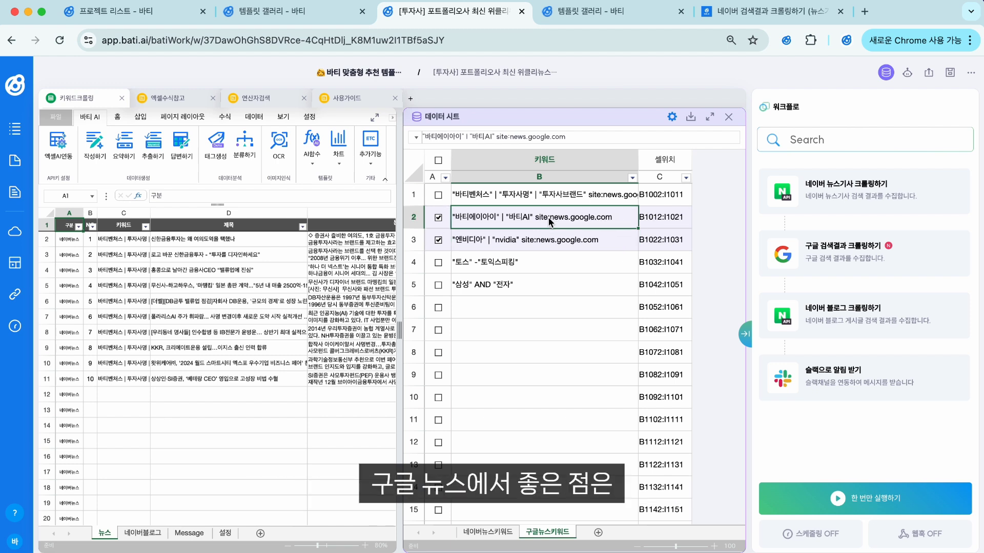
drag(535, 218, 627, 218)
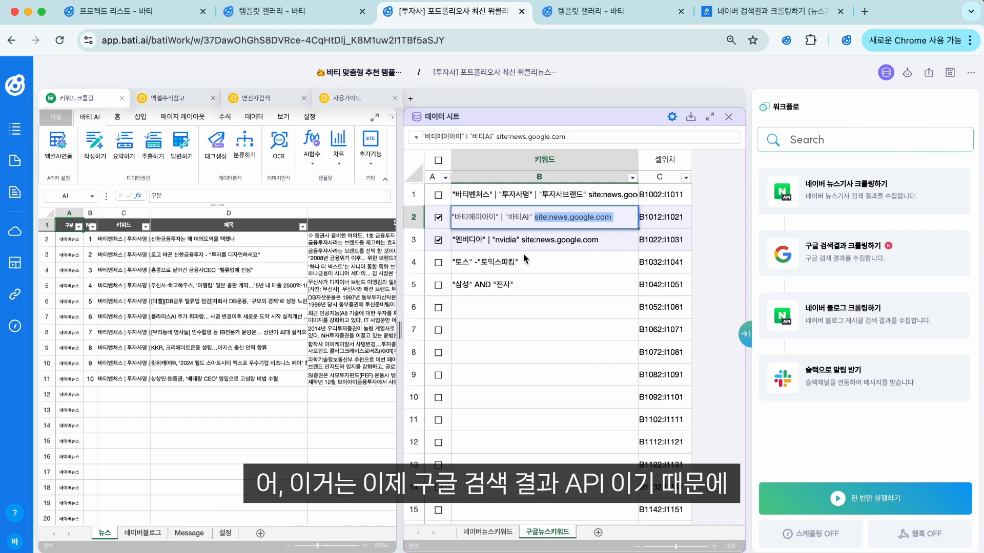
Search Google in a new tab for the "엔비디아" | "nvidia" part of the row 3 keyword and look through the results.
double_click(517, 240)
drag(517, 240, 448, 245)
drag(516, 241, 450, 240)
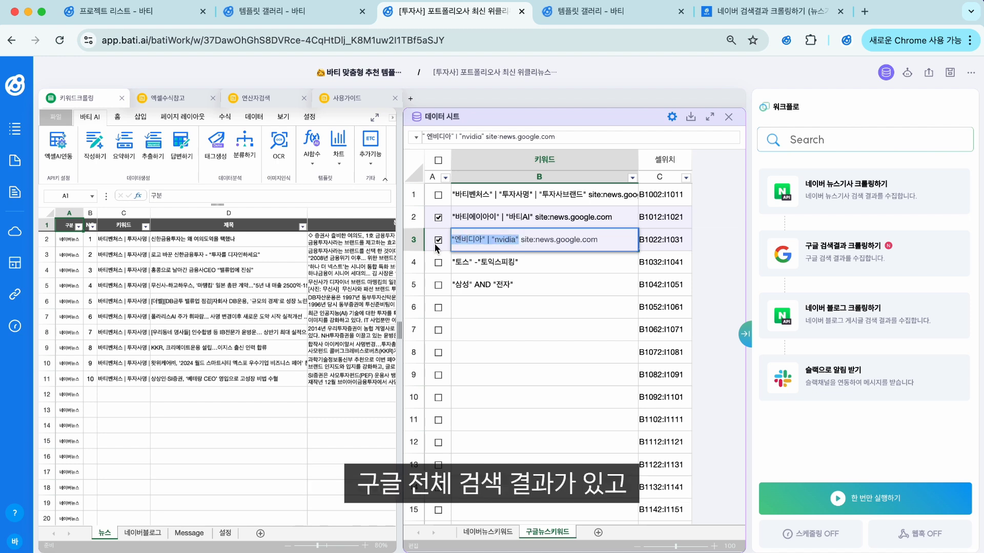
click(865, 12)
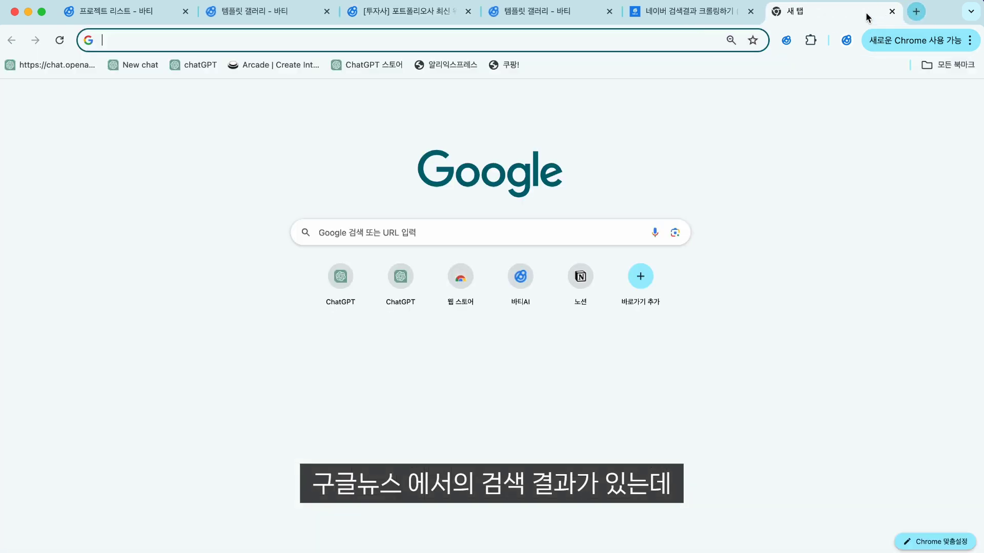
click(592, 231)
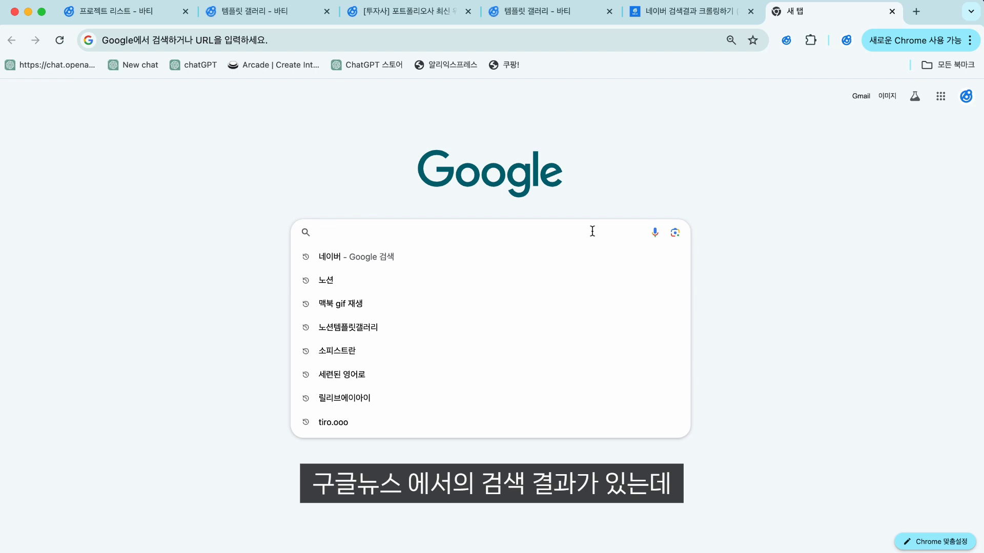
text(" 엔비디아" | "nvidia")
key(Return)
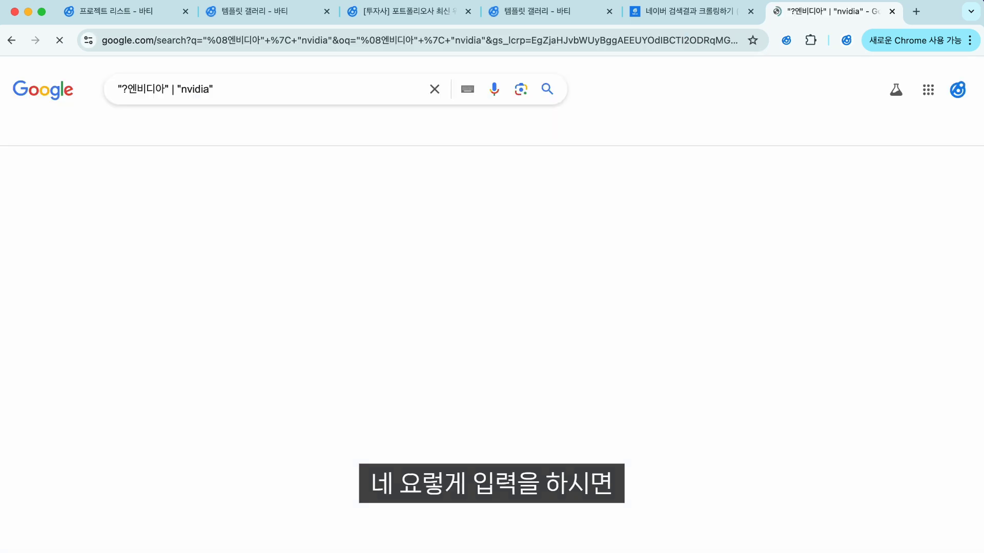
scroll(298, 389, down, 10)
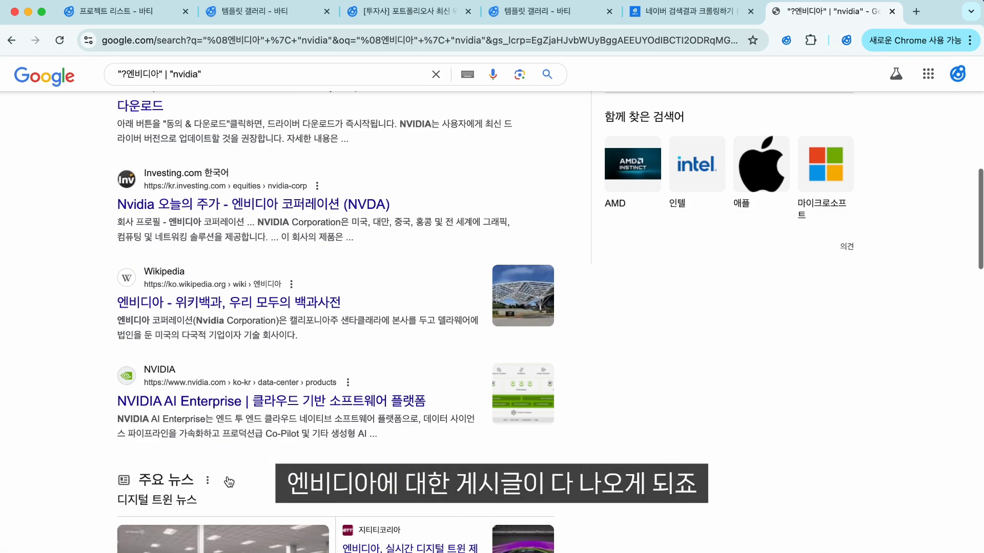
scroll(226, 479, up, 10)
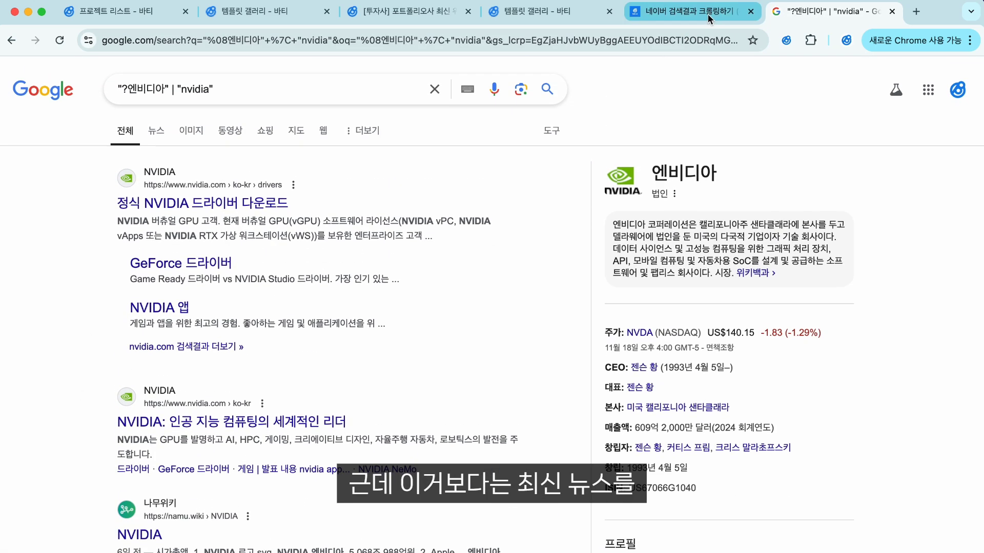
Copy the full row 3 keyword "엔비디아" | "nvidia" site:news.google.com, search Google for it and look through the results.
click(400, 11)
click(605, 250)
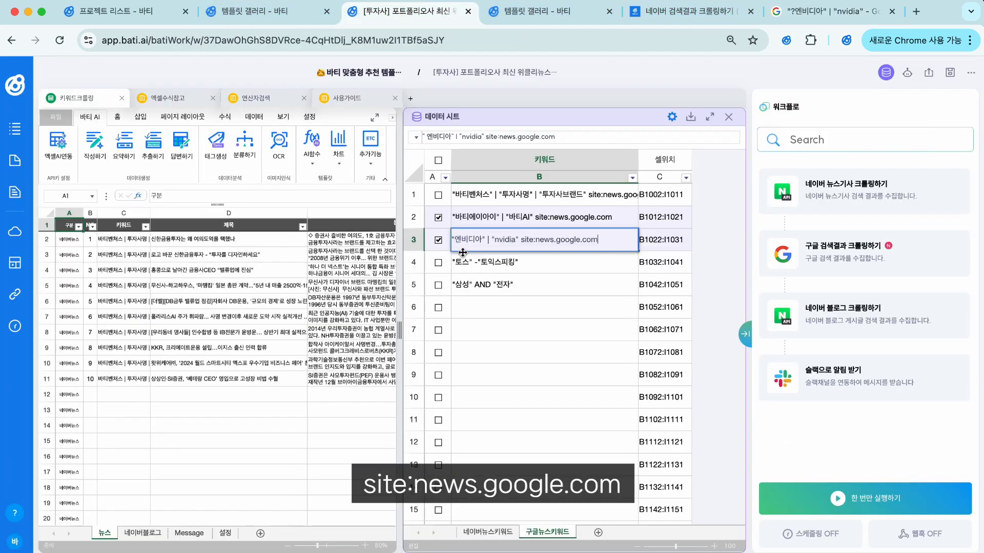
drag(598, 239, 441, 240)
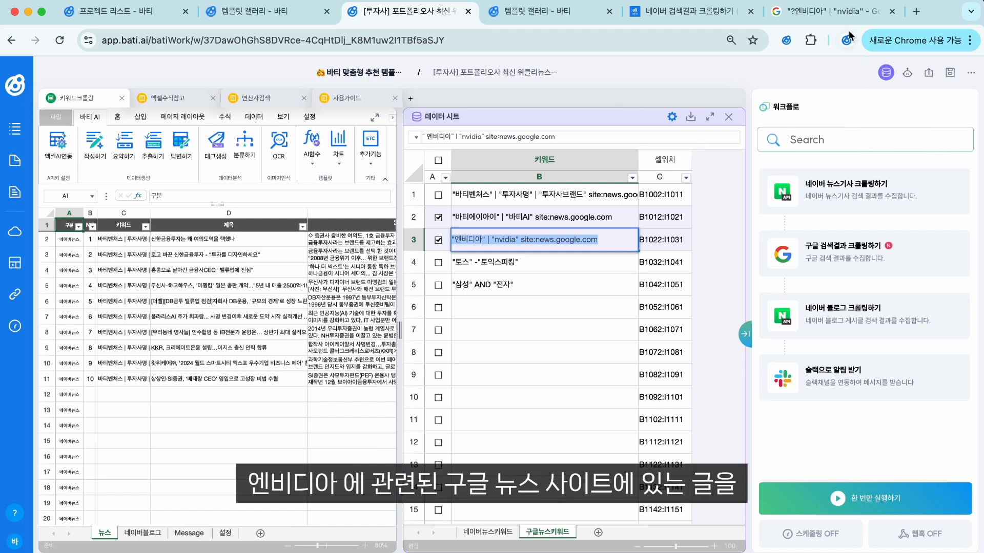
click(830, 11)
drag(366, 88, 80, 94)
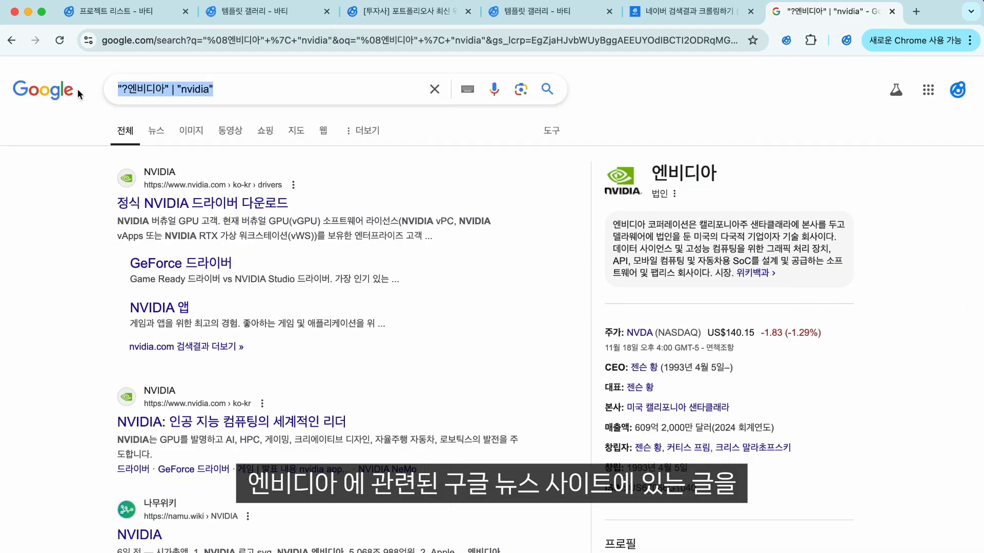
key(super+v)
key(Return)
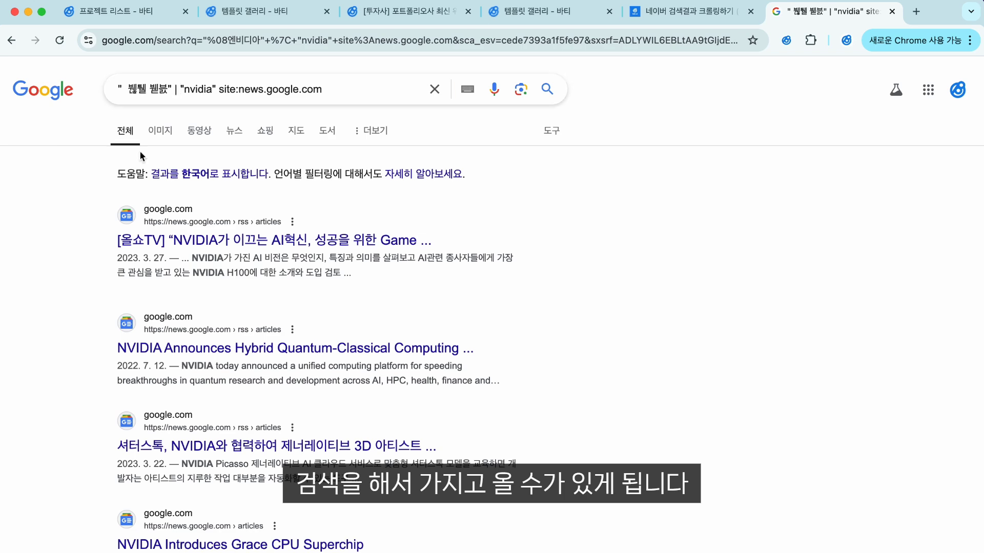
scroll(115, 263, down, 2)
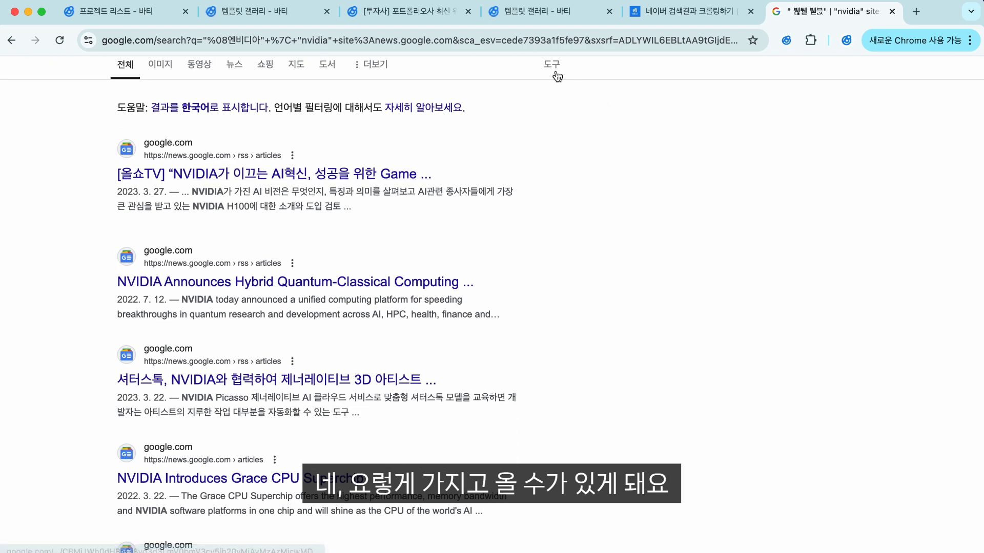
Revisit the template's keyword sheets, and open the Naver home page in a new browser tab through a Google search for 네이버.
click(401, 17)
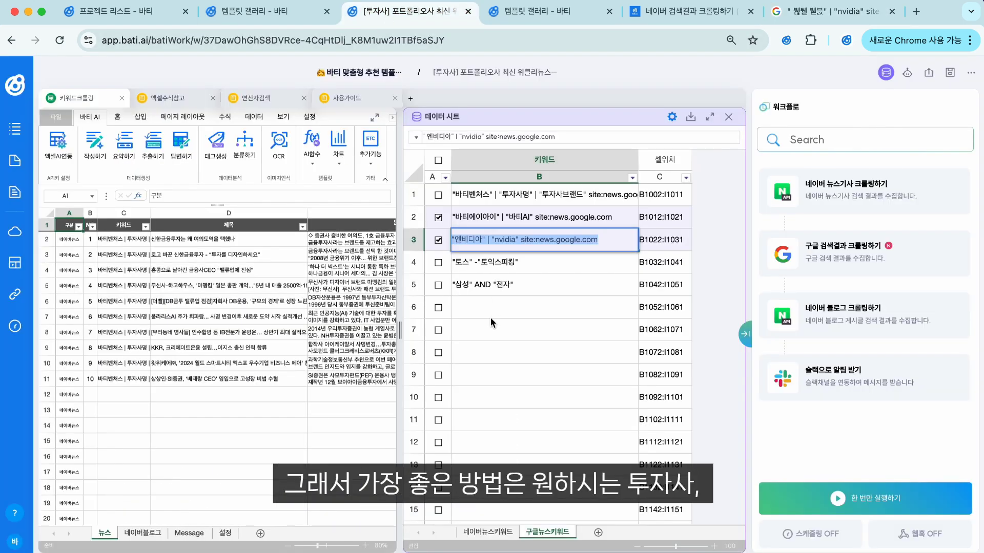
click(478, 309)
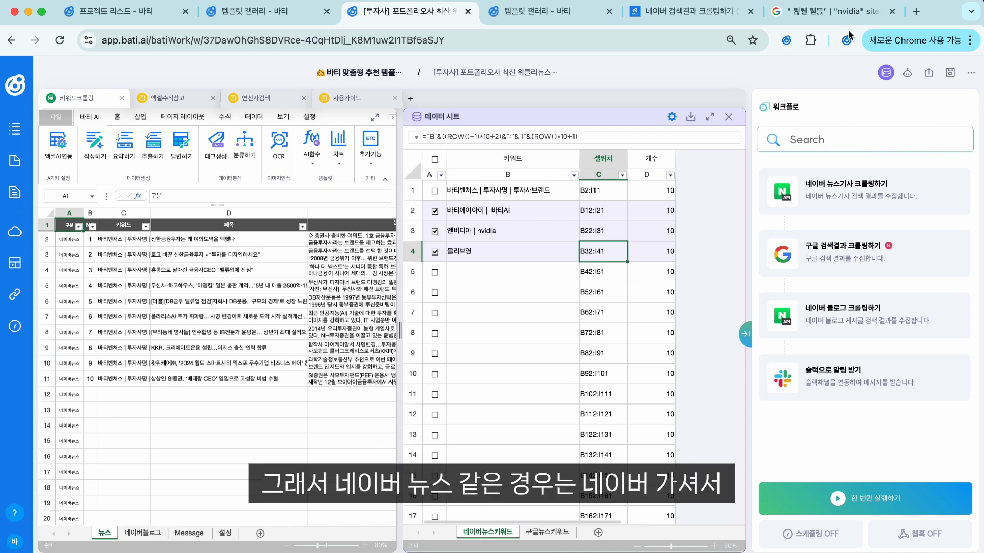
click(916, 11)
click(368, 225)
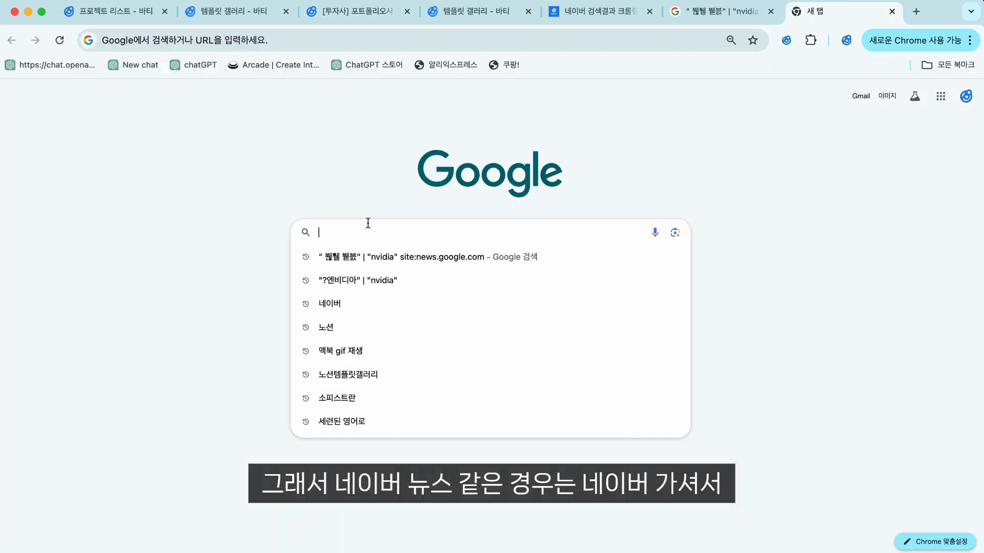
text(네이버)
key(Return)
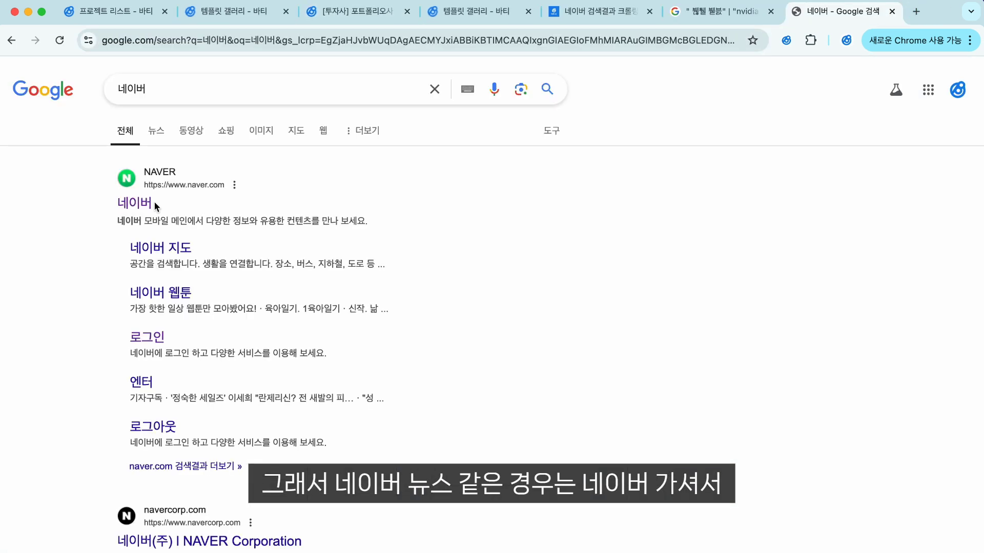
click(153, 203)
Search Naver for 엔비디아 and look through the news results.
text(엔)
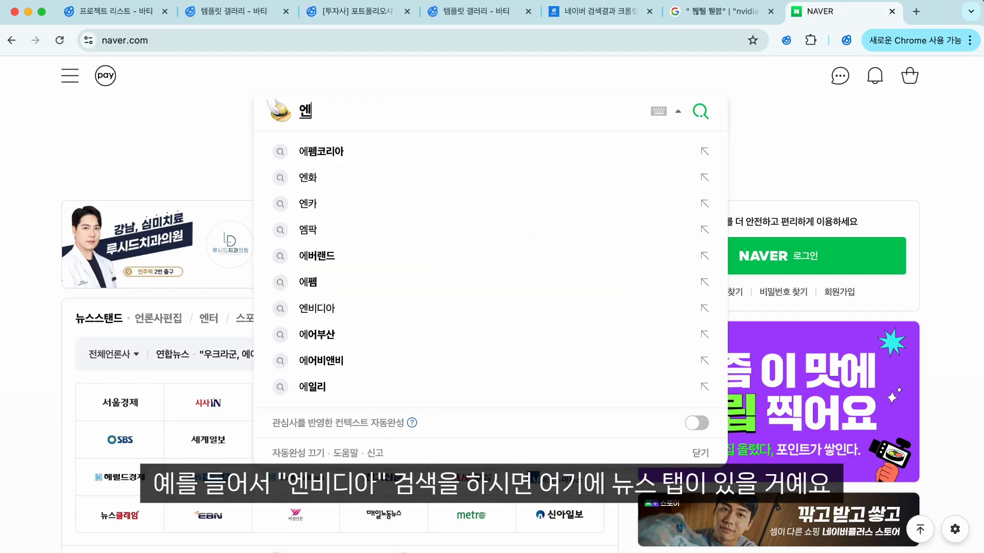
text(비디아)
key(Return)
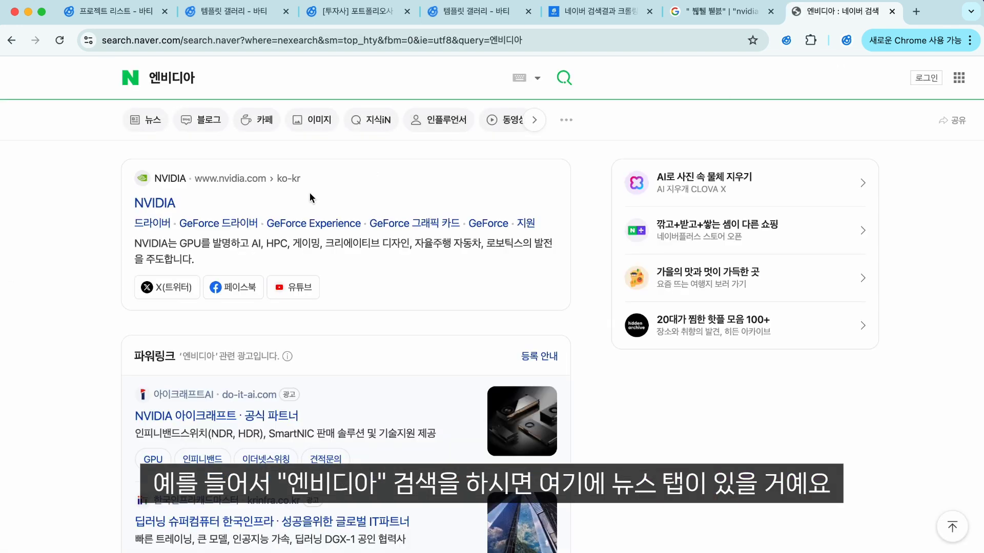
click(137, 129)
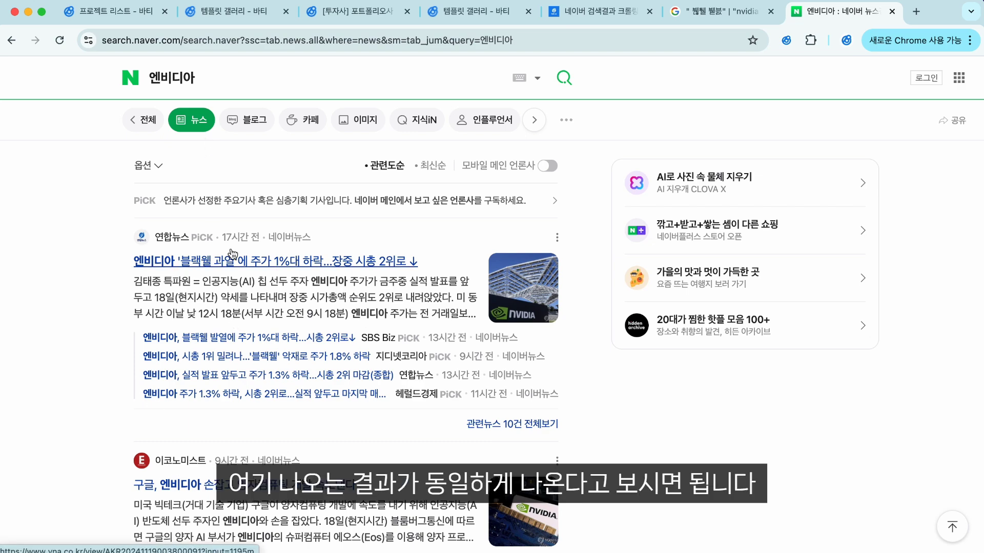
scroll(232, 252, down, 5)
scroll(232, 253, up, 5)
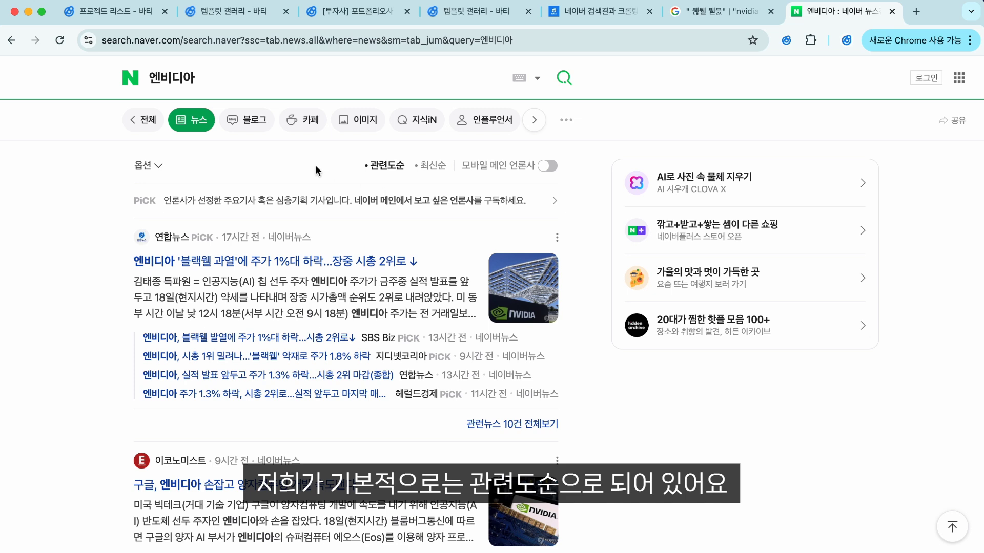
Narrow the Naver news search to 엔비디아 AND 양자컴퓨팅.
click(247, 79)
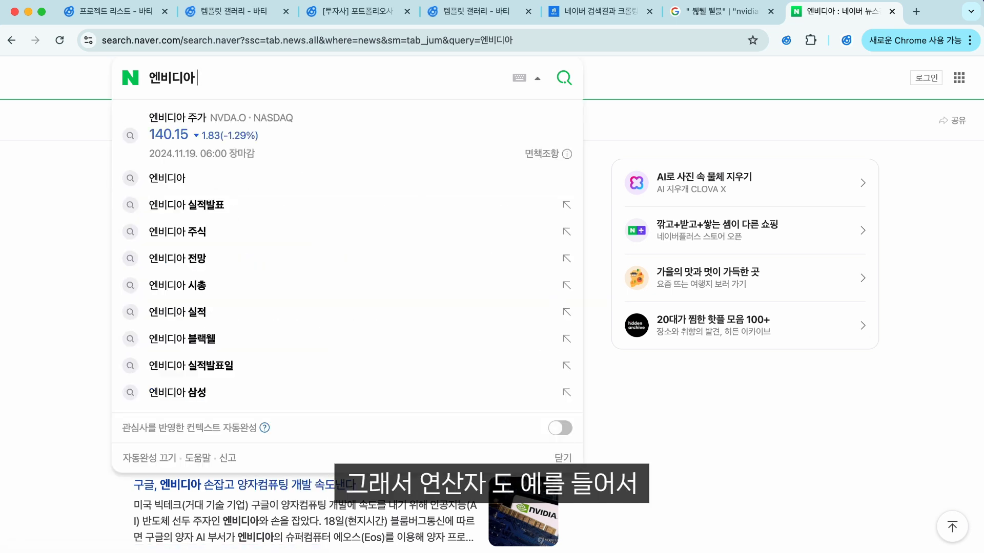
text(AND)
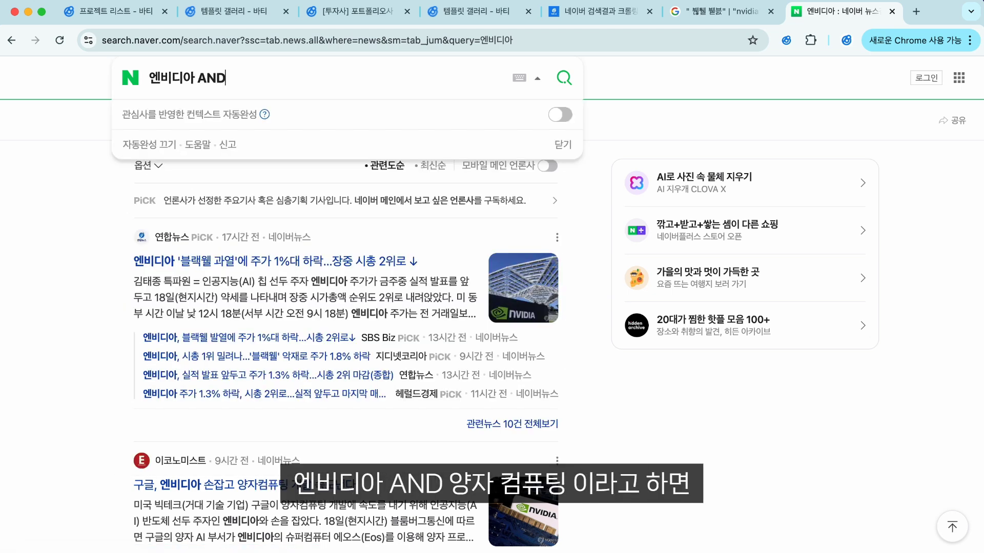
text( 양자컴퓨팅)
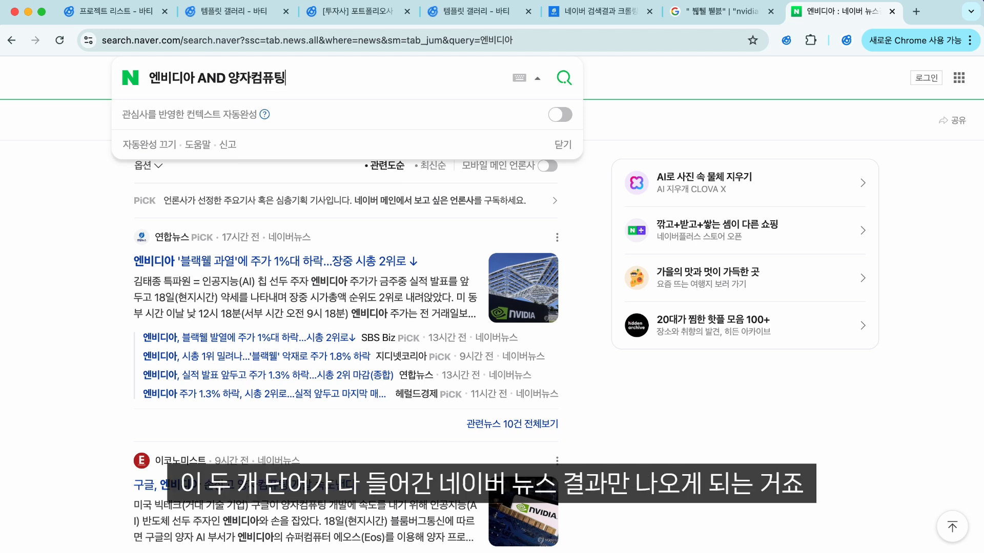
key(Return)
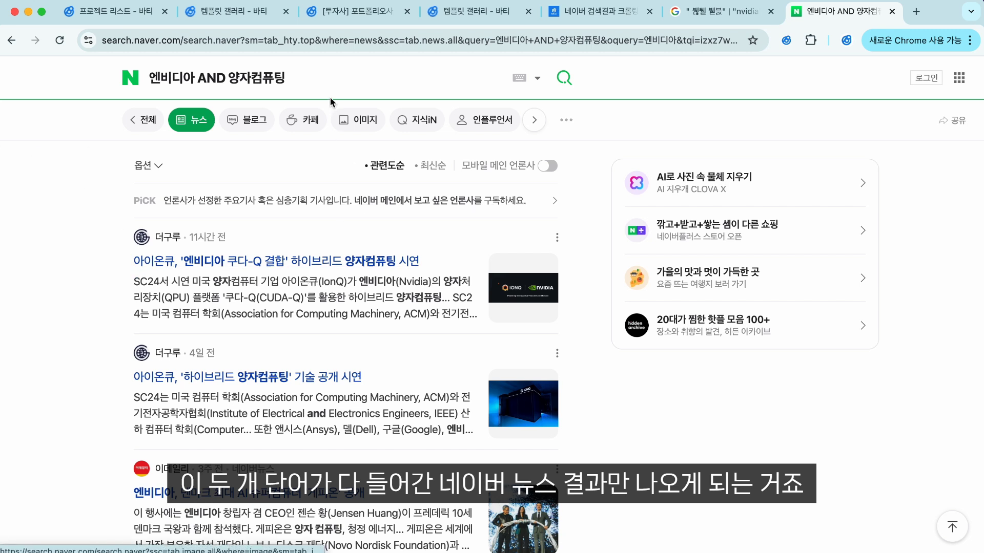
Copy the Naver search query and replace the row 3 keyword of the 네이버뉴스키워드 sheet with 엔비디아 AND 양자컴퓨팅.
drag(306, 83, 104, 89)
key(super+c)
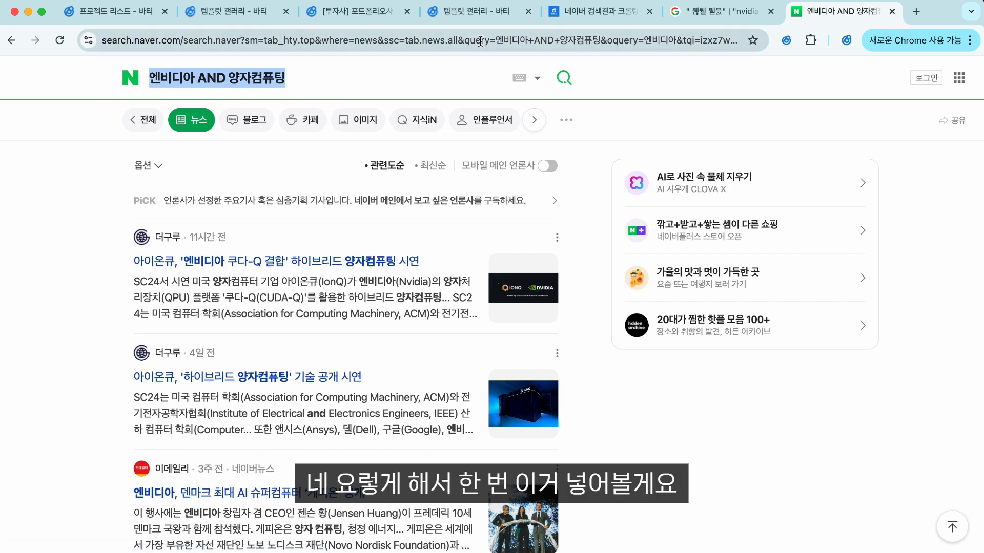
click(491, 13)
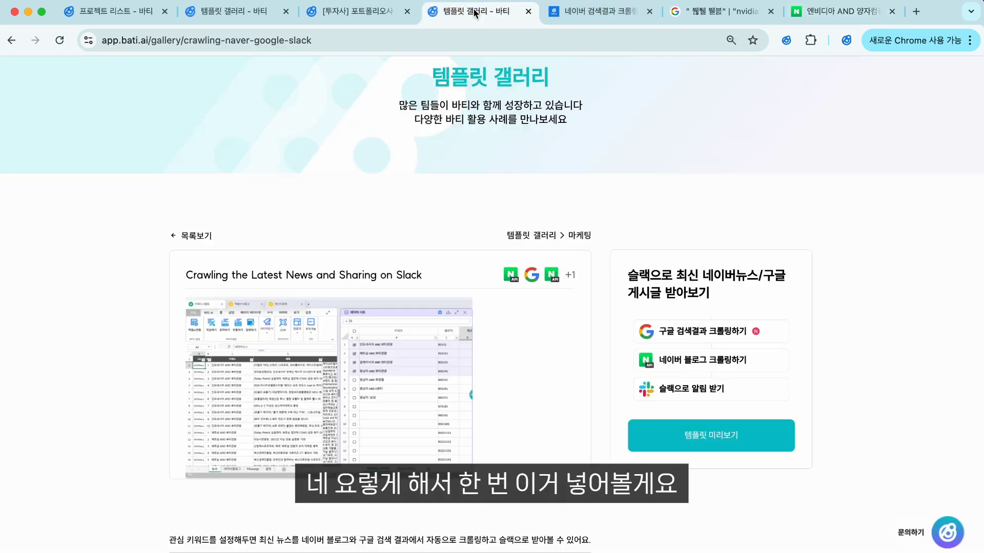
click(356, 11)
double_click(512, 230)
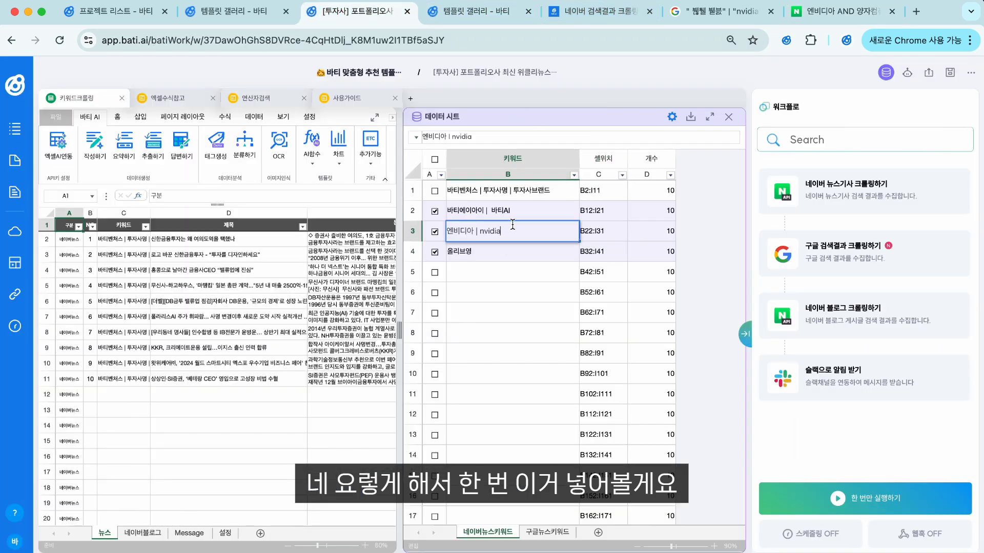
key(super+v)
key(Return)
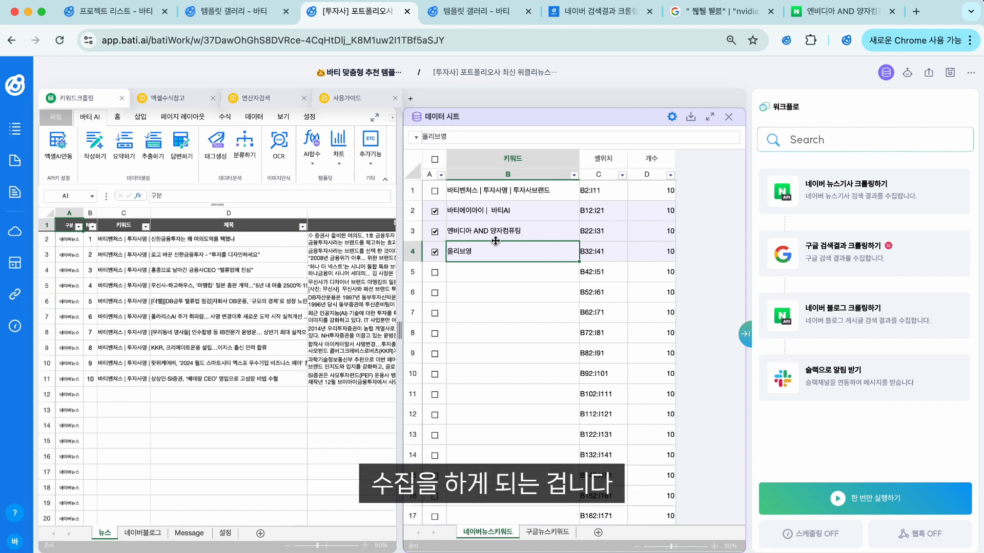
click(524, 235)
Replace the "엔비디아" | "nvidia" part of row 3 in the 구글뉴스키워드 sheet with 엔비디아 AND 양자컴퓨팅, copied from the 네이버뉴스키워드 sheet, keeping site:news.google.com.
click(547, 531)
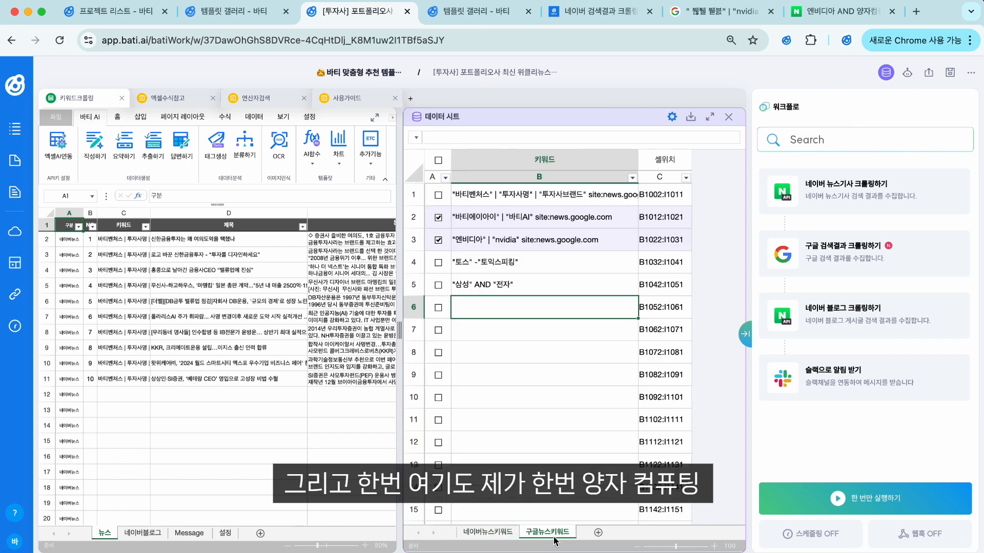
click(488, 532)
double_click(513, 231)
key(ctrl+c)
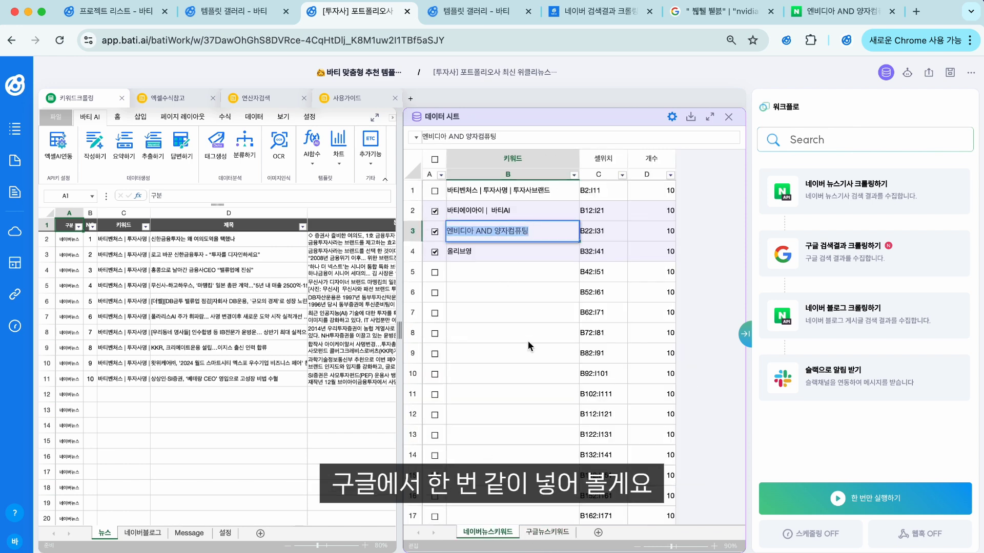
click(546, 530)
double_click(520, 238)
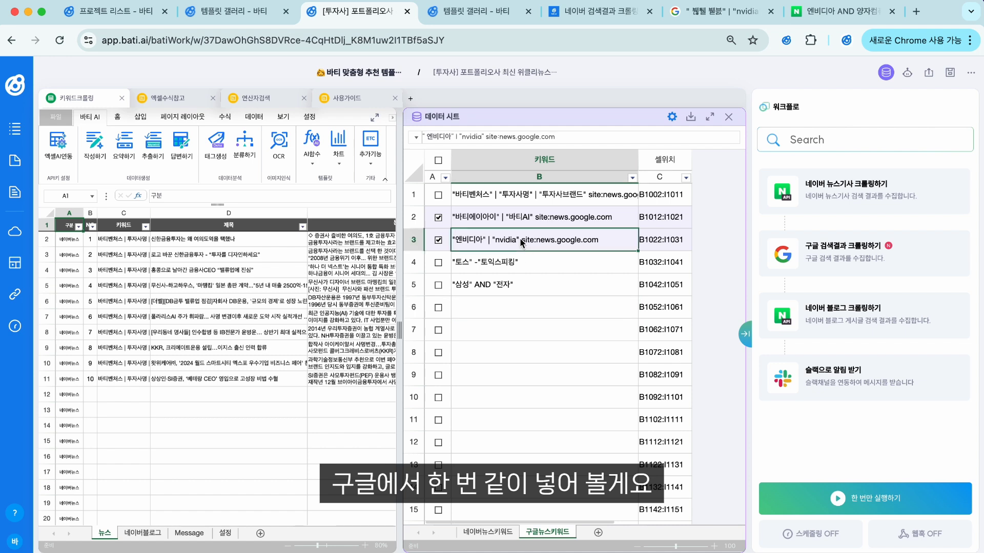
drag(519, 239, 449, 241)
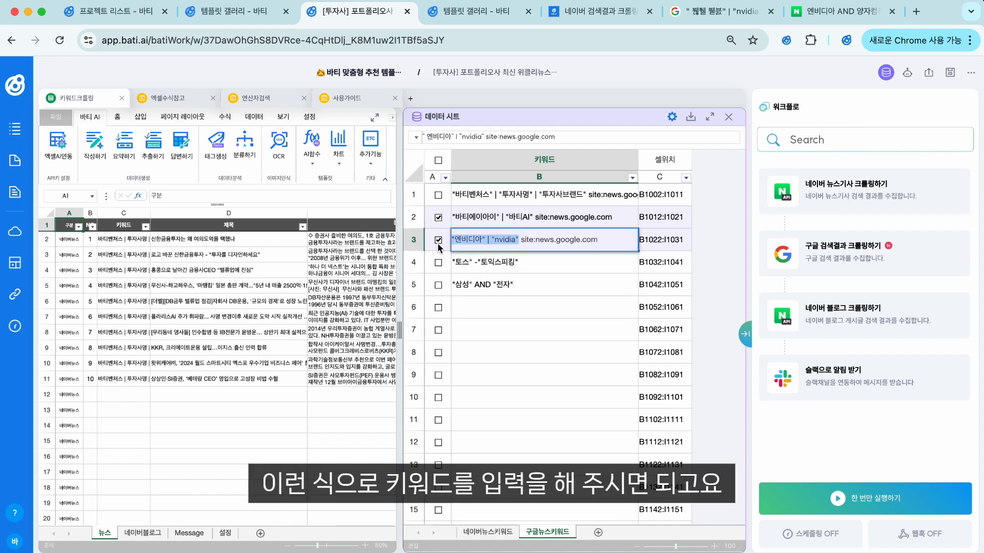
key(BackSpace)
key(ctrl+v)
click(572, 312)
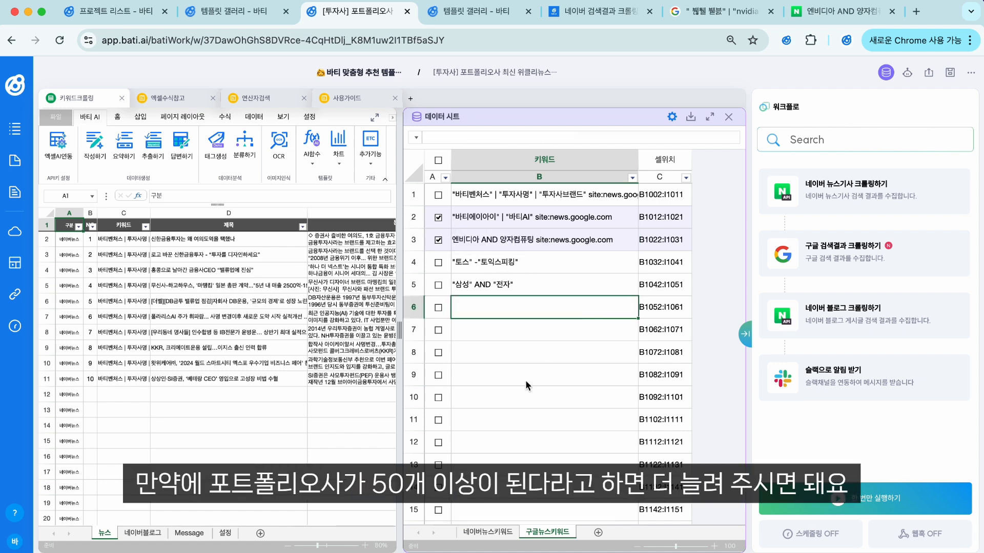
Clear the keyword cell in row 100, the last row of the 구글뉴스키워드 sheet.
scroll(524, 380, down, 20)
scroll(525, 386, down, 10)
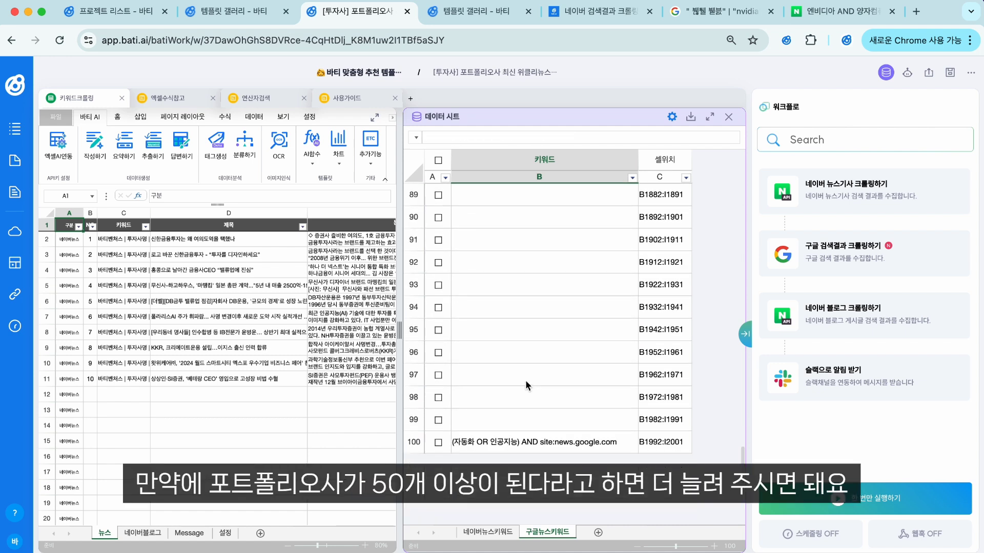
click(506, 449)
key(Delete)
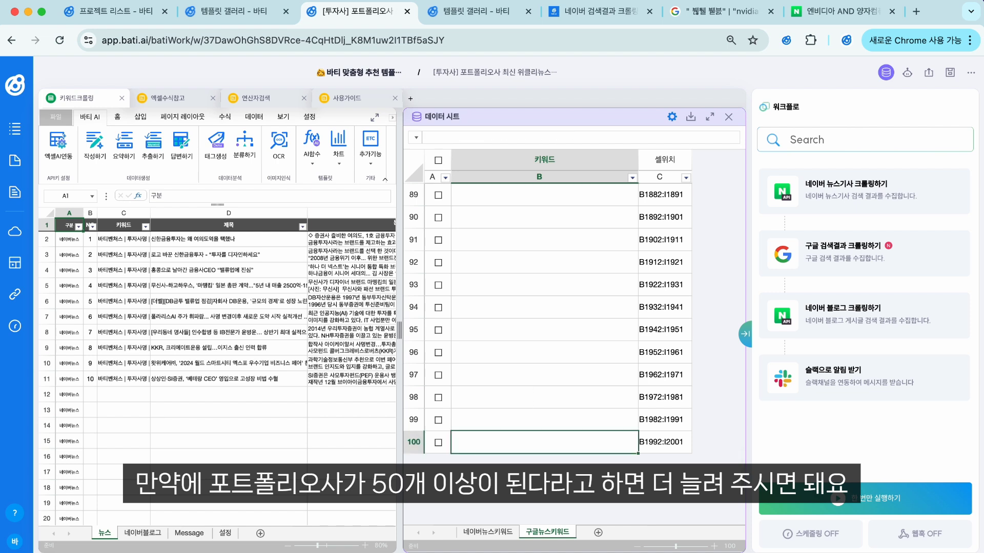
Insert four blank rows above row 97 of the 구글뉴스키워드 sheet.
drag(432, 444, 414, 377)
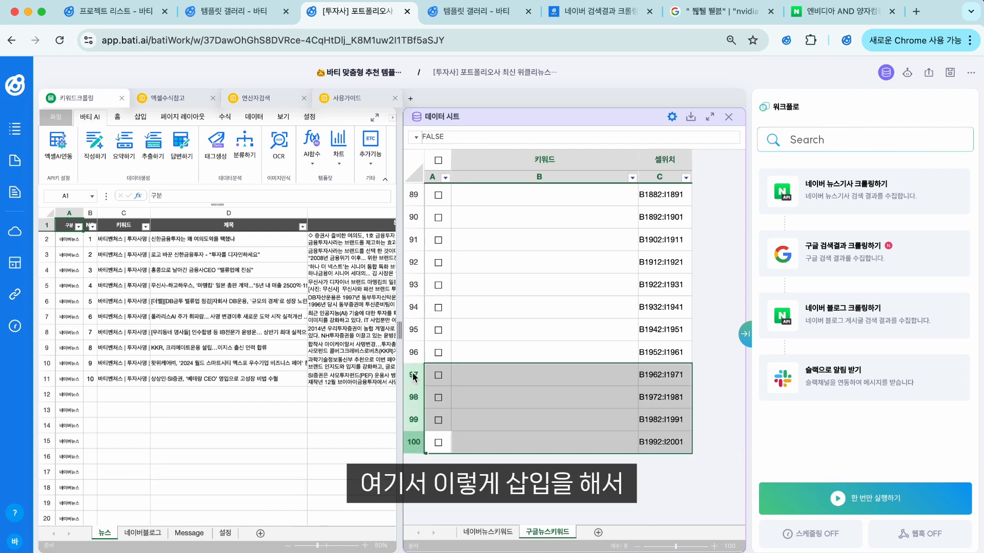
right_click(414, 377)
click(452, 463)
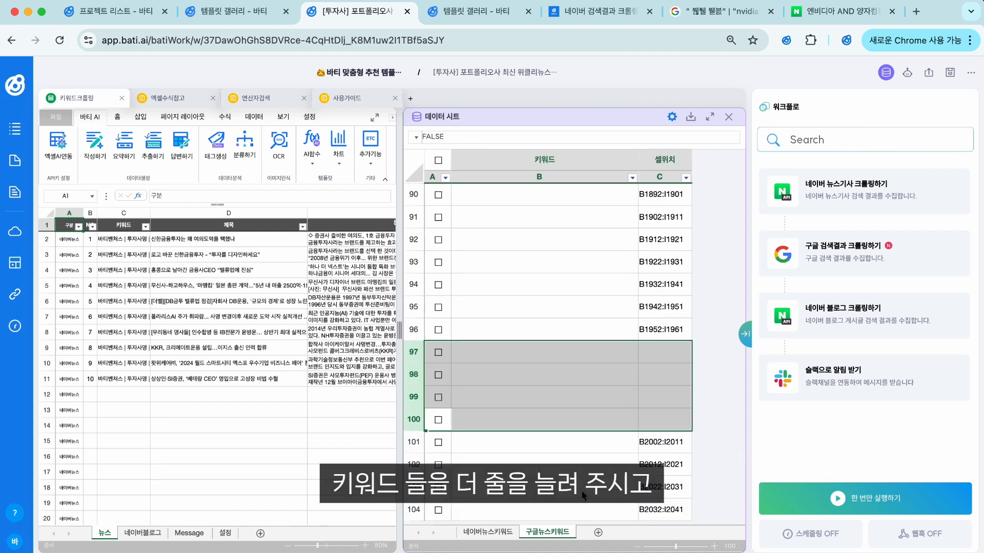
Copy the 셀위치 formulas of rows 101 to 104 into rows 97 to 100 and clear the originals.
scroll(581, 489, down, 3)
click(670, 310)
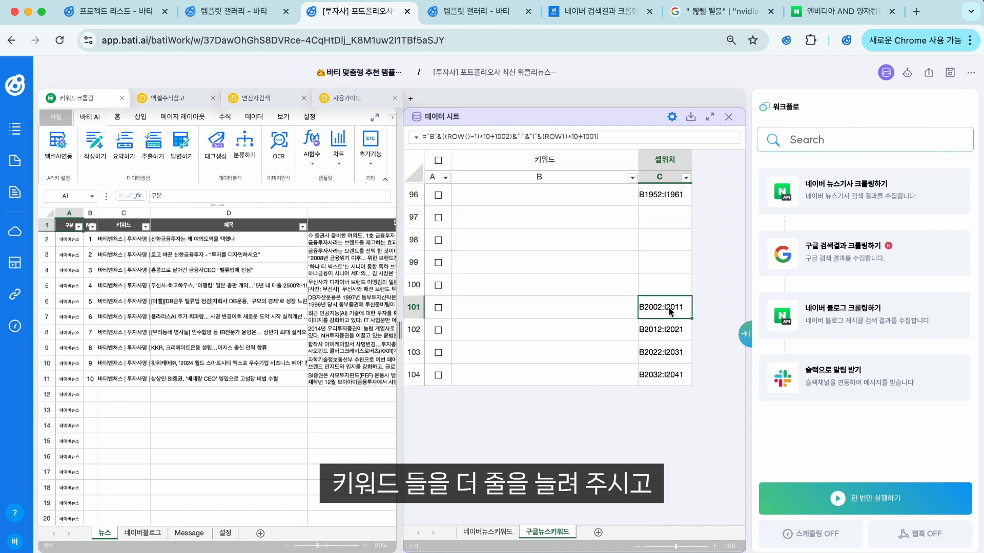
drag(670, 310, 669, 375)
key(ctrl+c)
click(671, 215)
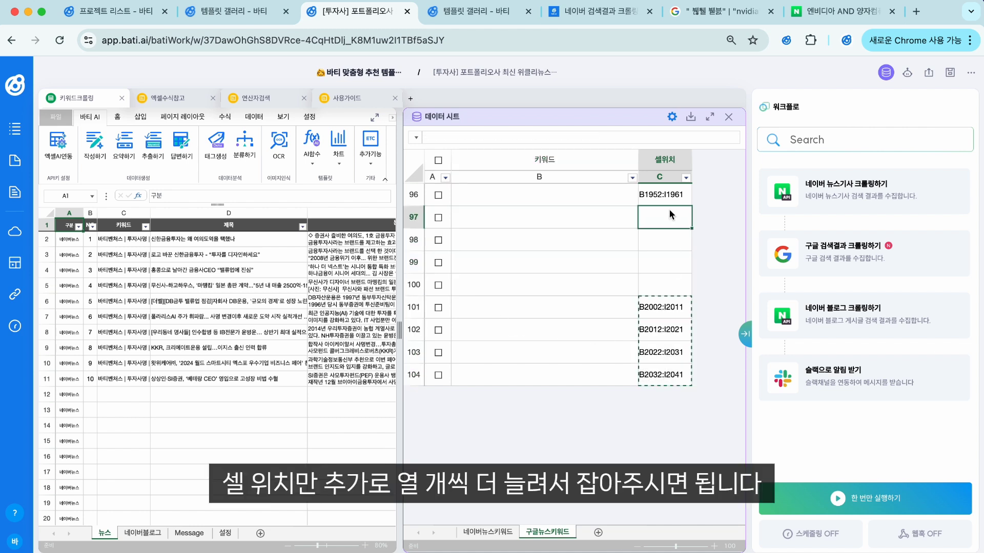
drag(671, 215, 676, 379)
key(ctrl+v)
key(Delete)
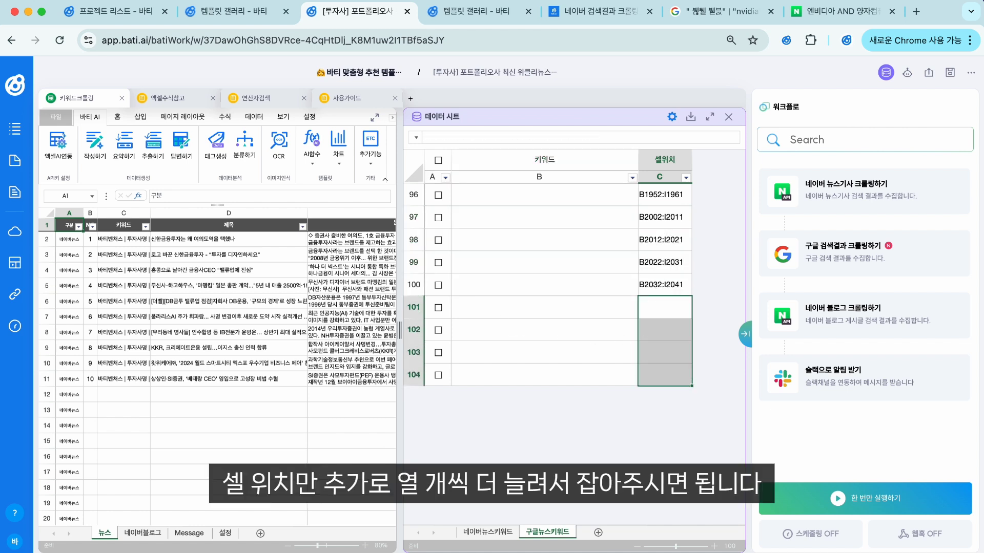
click(652, 343)
click(663, 290)
click(663, 313)
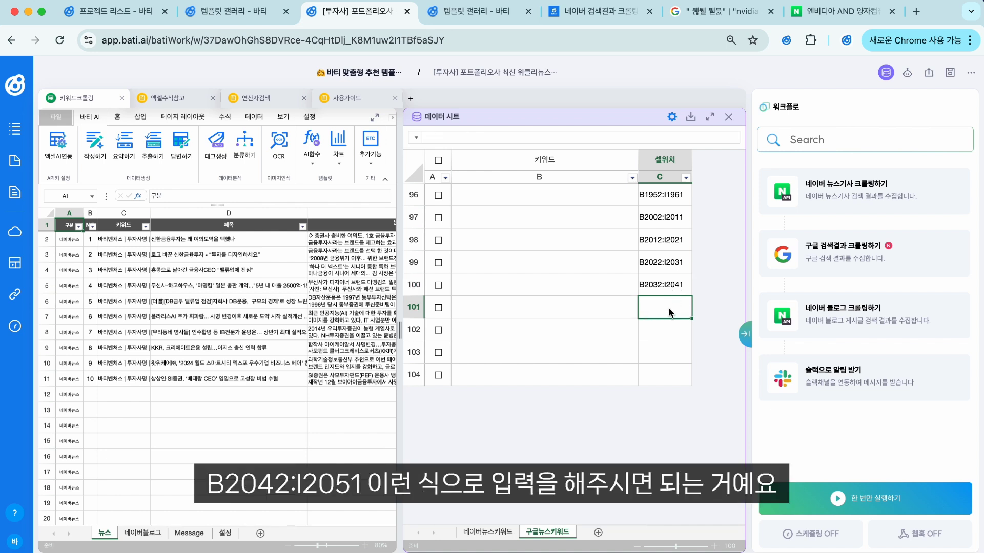
Open the 네이버뉴스키워드 sheet and look over its keyword rows.
click(487, 532)
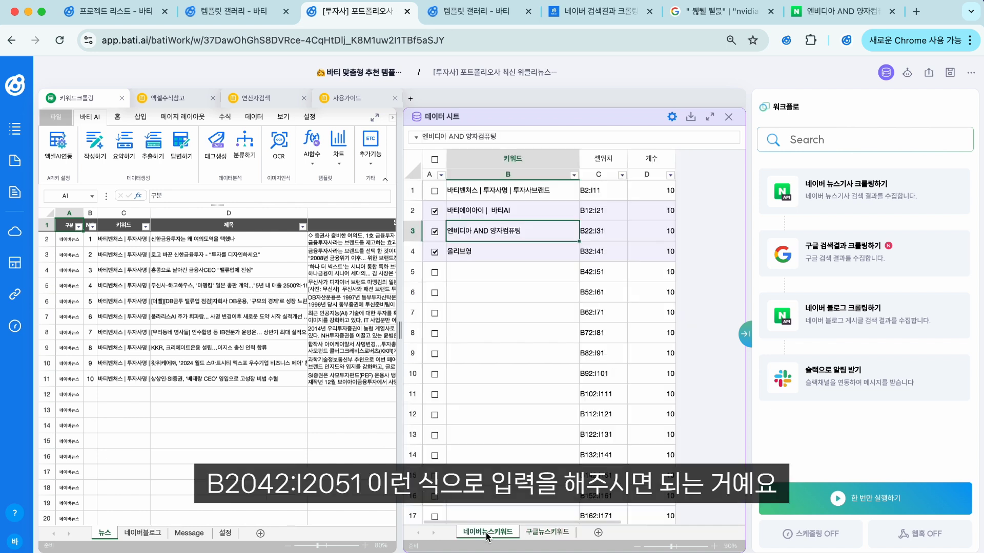
click(529, 277)
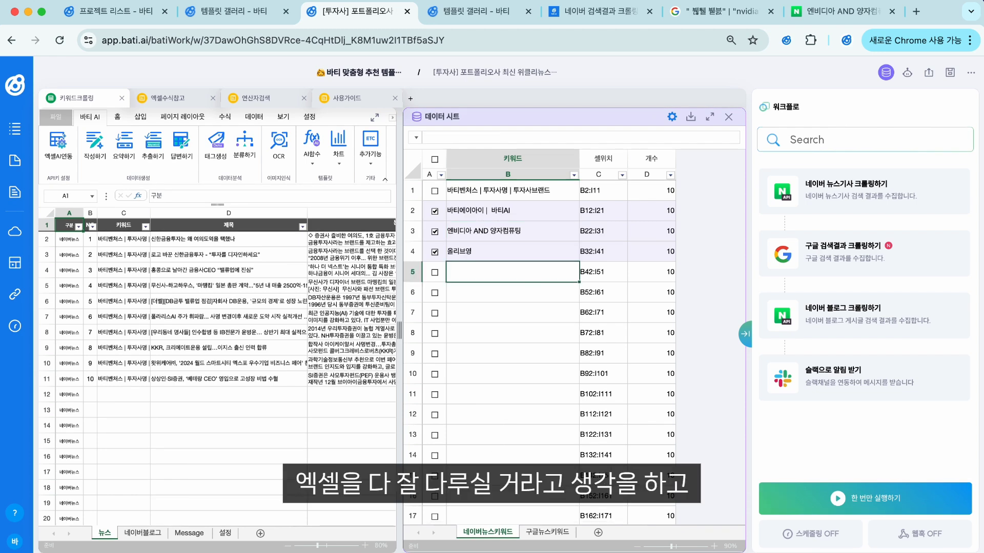
key(Up)
key(Up)
key(Up)
key(Up)
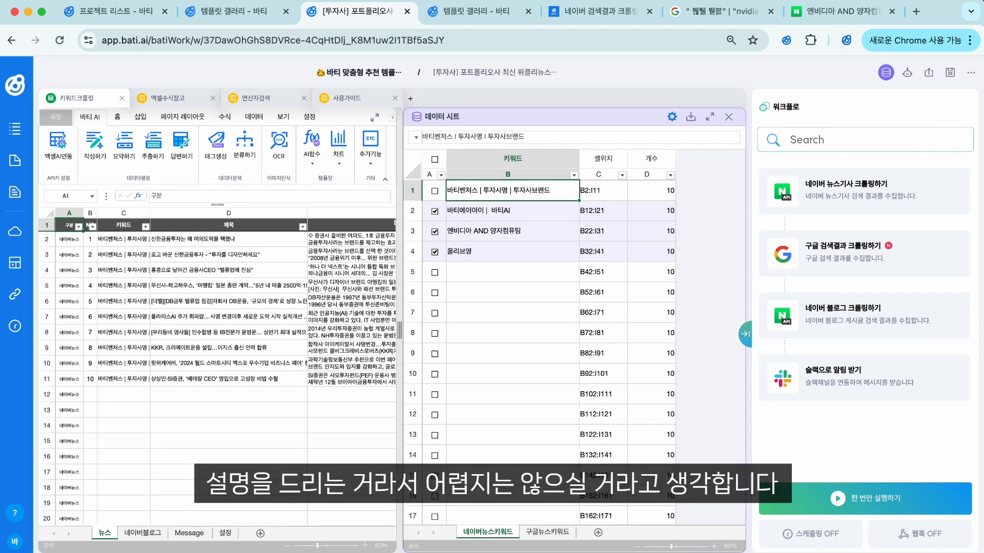
click(494, 276)
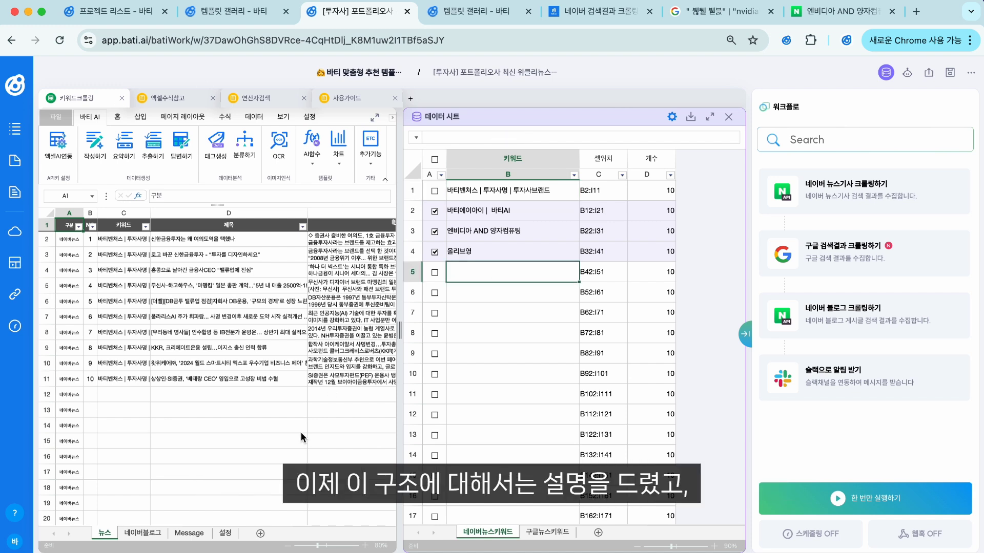
click(465, 361)
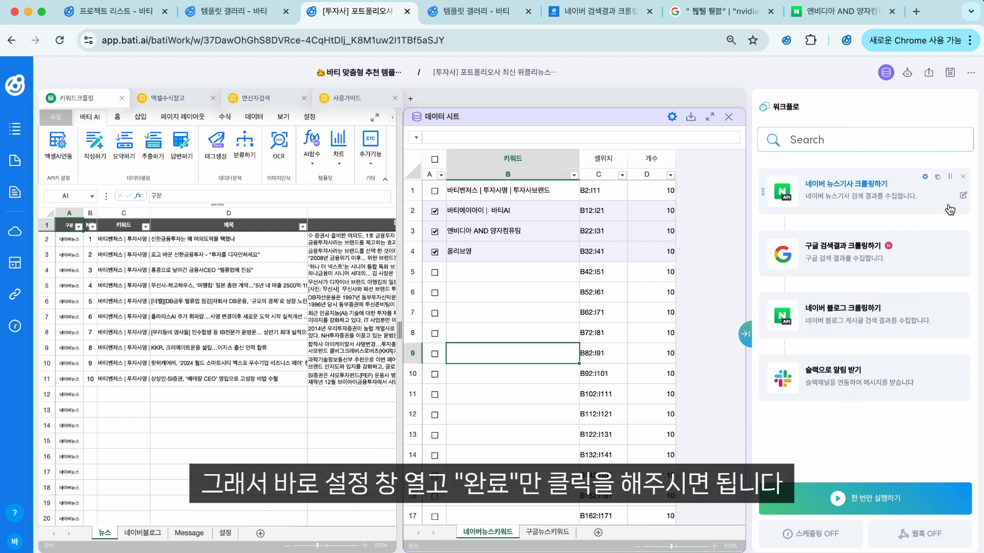
Complete the 네이버 뉴스기사 크롤링하기 action setup with the 바티AI API account and the preset keyword and cell settings.
click(849, 186)
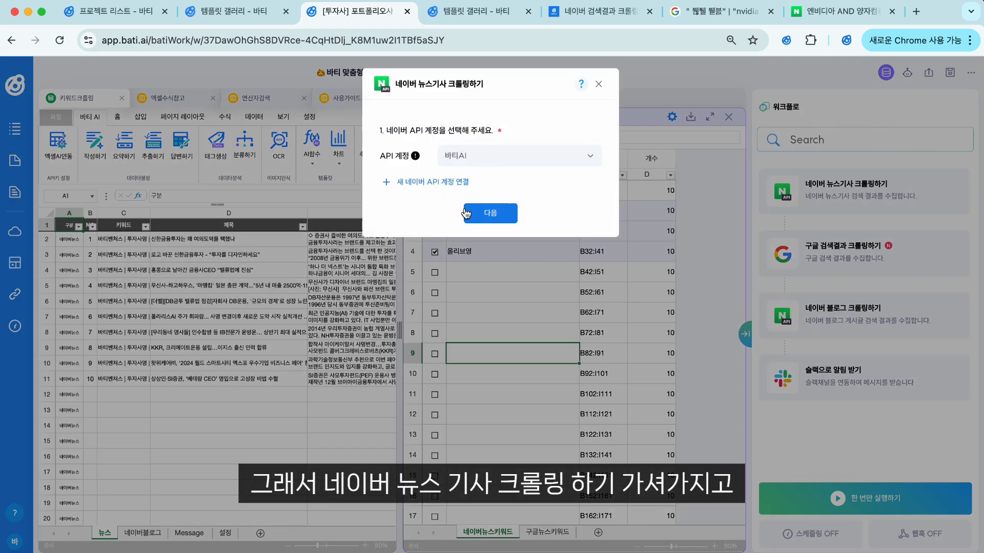
click(504, 227)
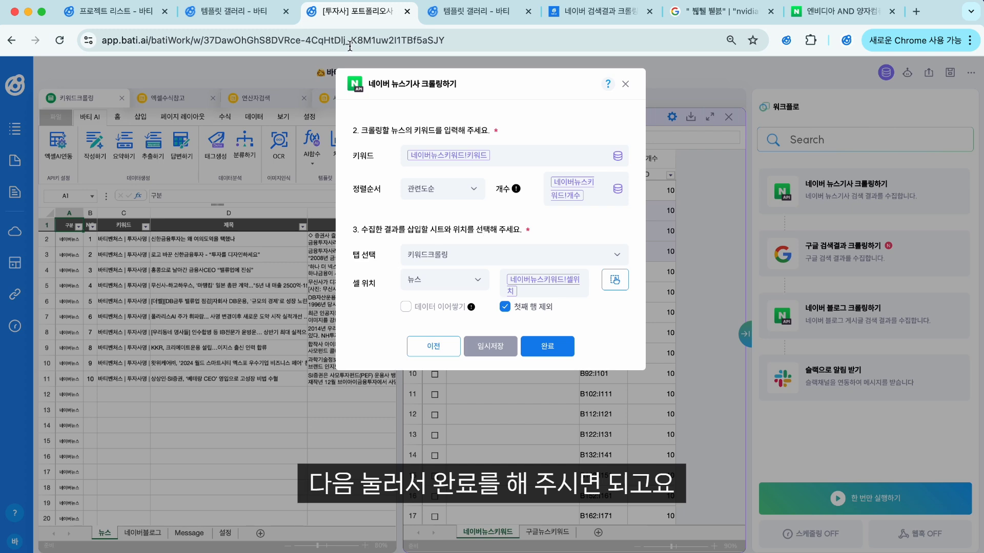
click(553, 346)
click(604, 128)
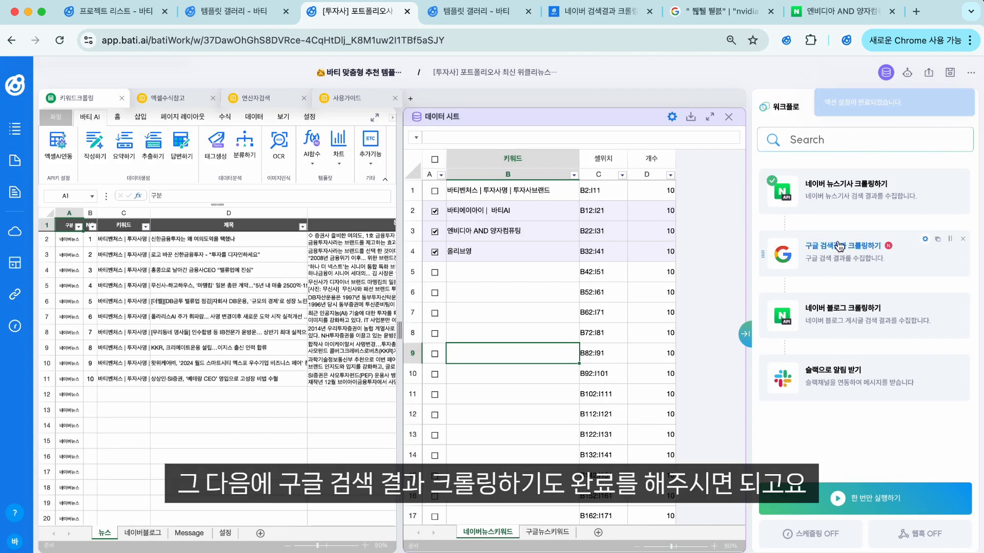
Complete the 구글 검색결과 크롤링하기 action setup with the 바티서포트팀 API account and the preset keyword and cell settings.
click(846, 255)
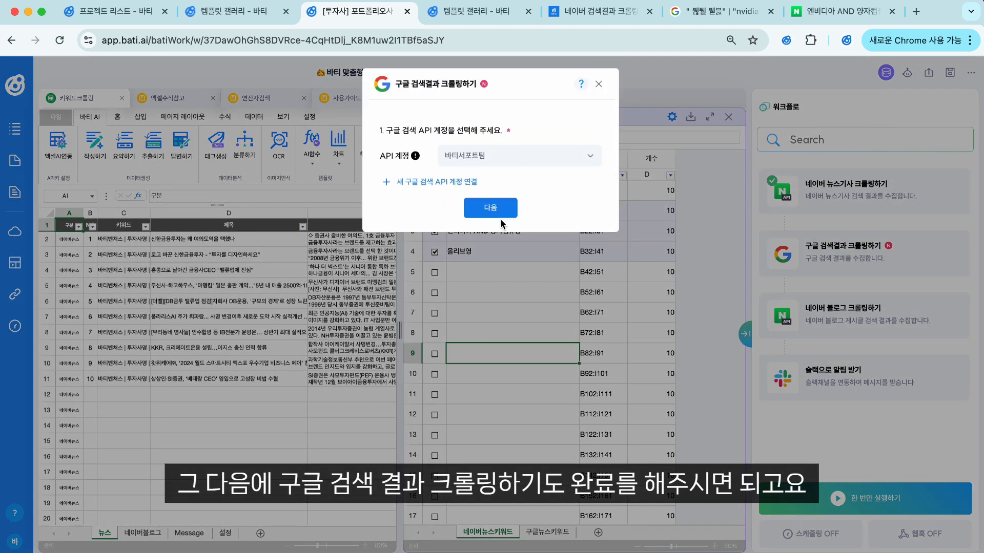
click(499, 215)
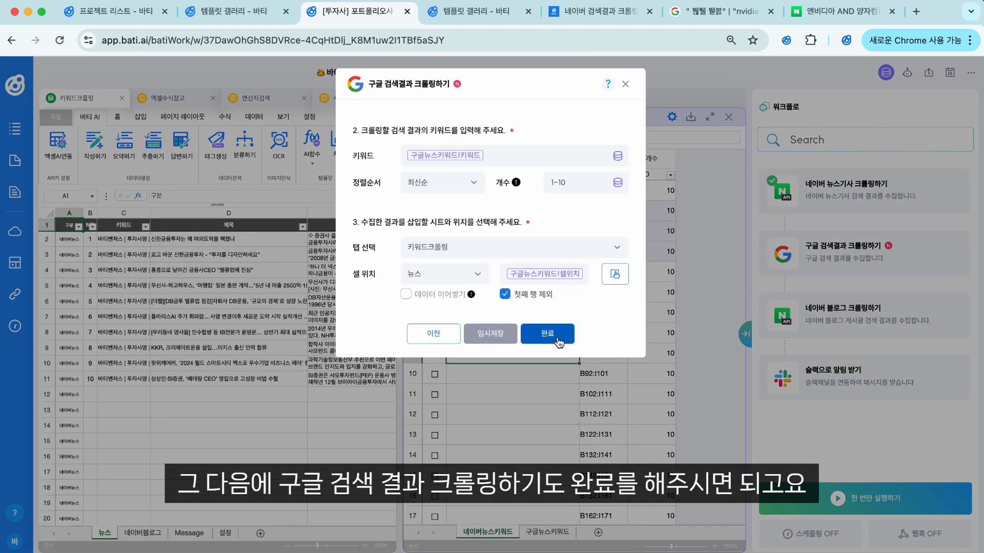
click(559, 336)
click(604, 125)
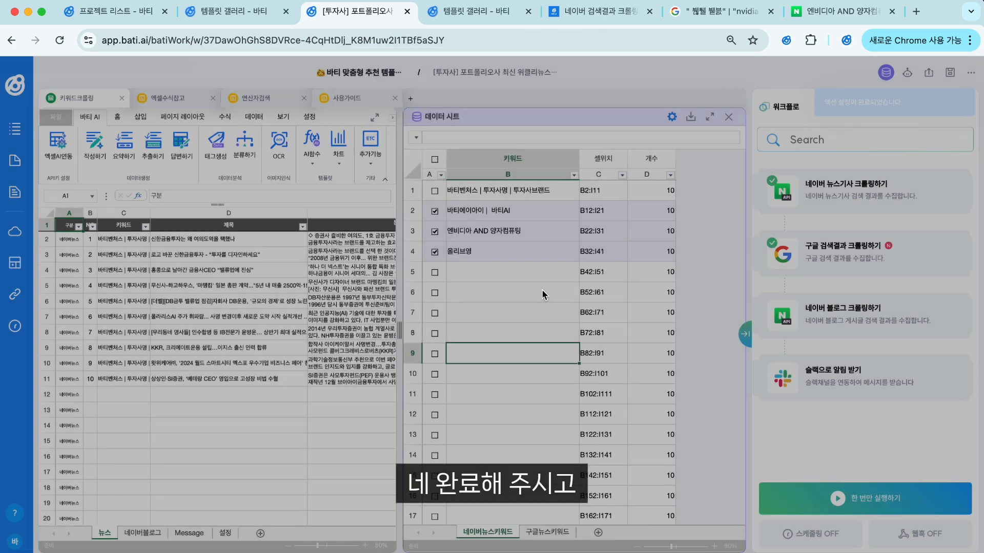
Complete the 네이버 블로그 크롤링하기 action setup with the 바티AI API account and the preset keyword and cell settings.
click(848, 312)
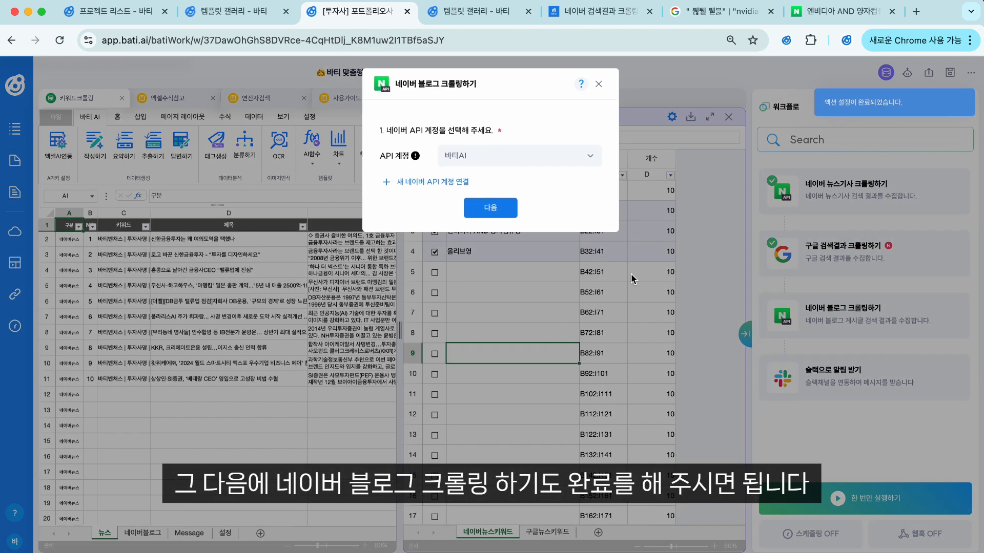
click(493, 210)
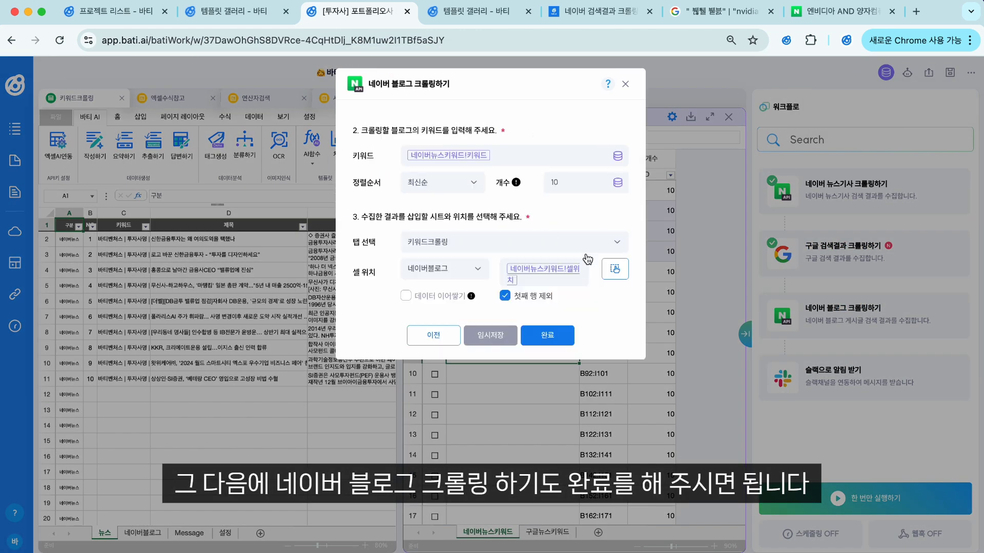
click(541, 338)
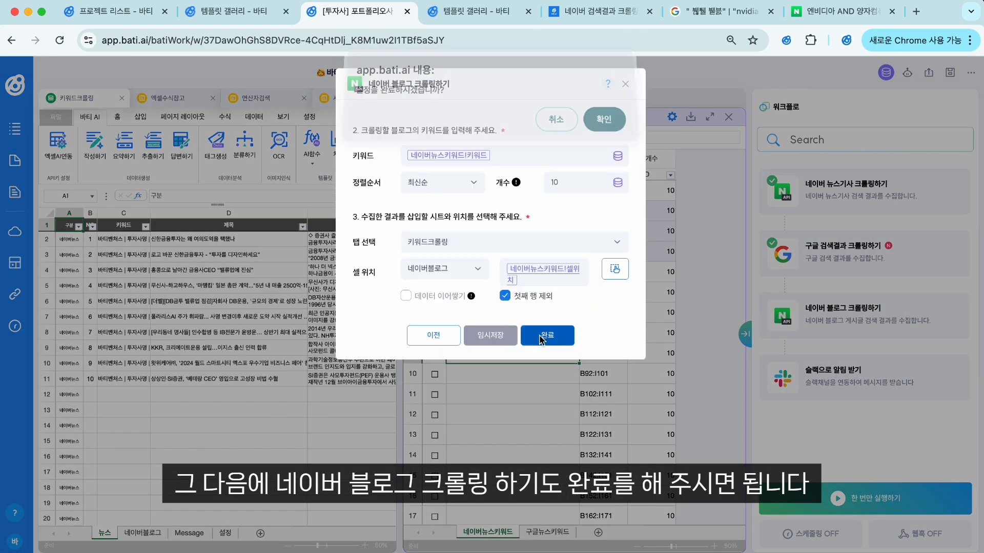
click(605, 124)
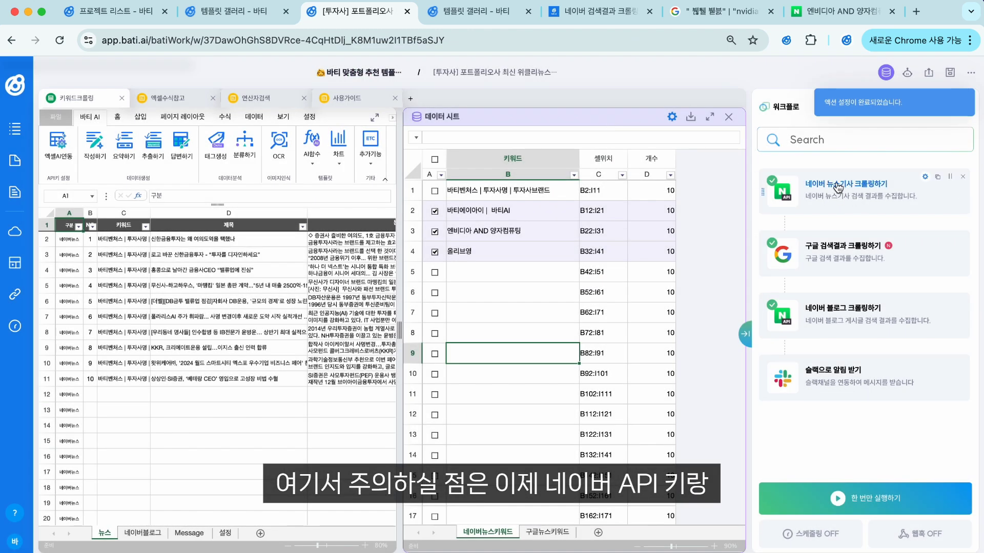
Reopen the 네이버 뉴스기사 크롤링하기 action and bring up the form for connecting a new Naver API account.
click(838, 189)
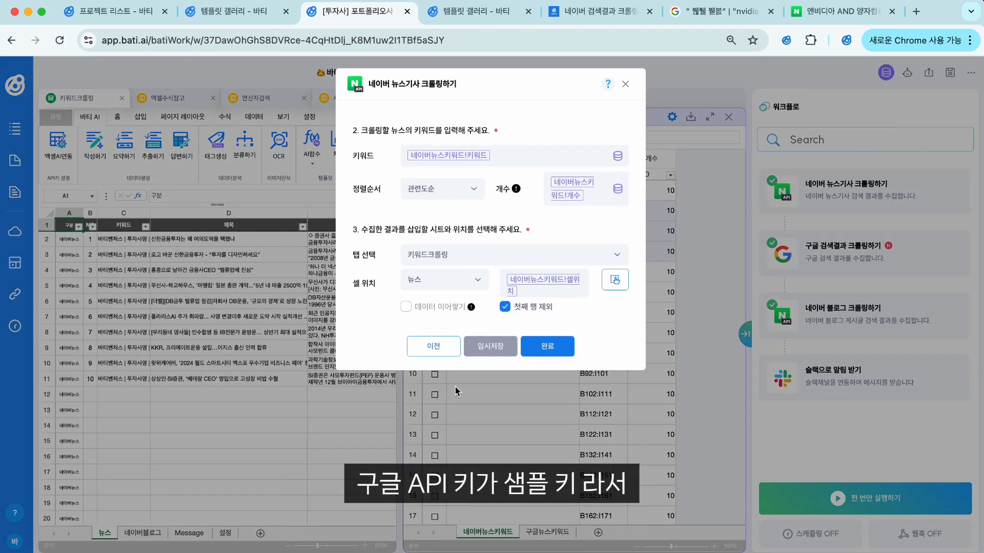
click(436, 349)
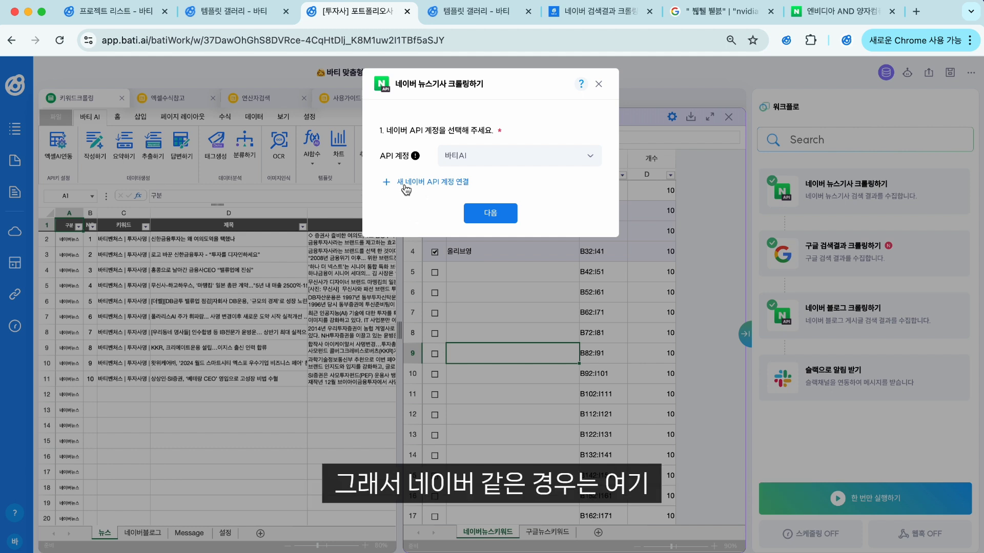
click(458, 183)
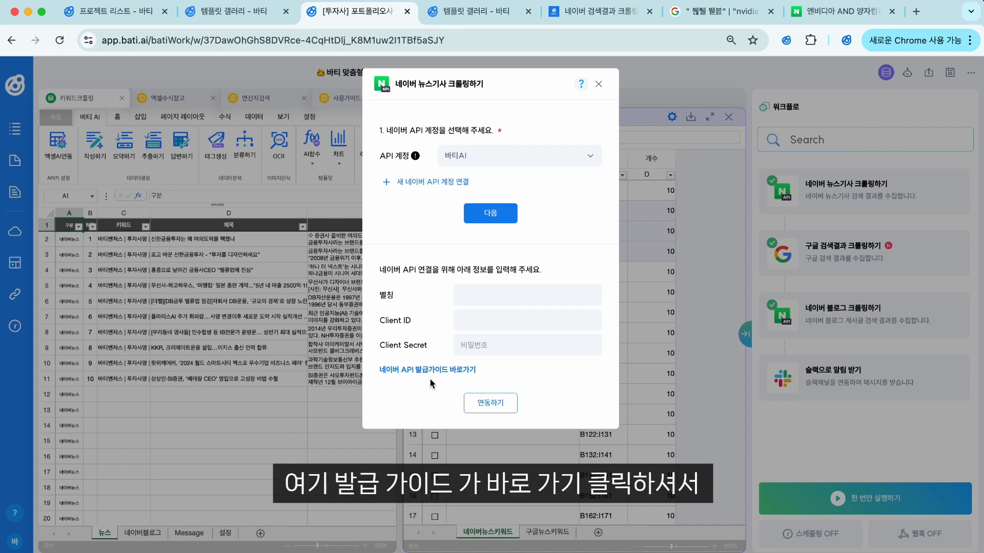
Open the Naver API issuance guide and look through its steps for obtaining the Client ID and Client Secret.
click(435, 371)
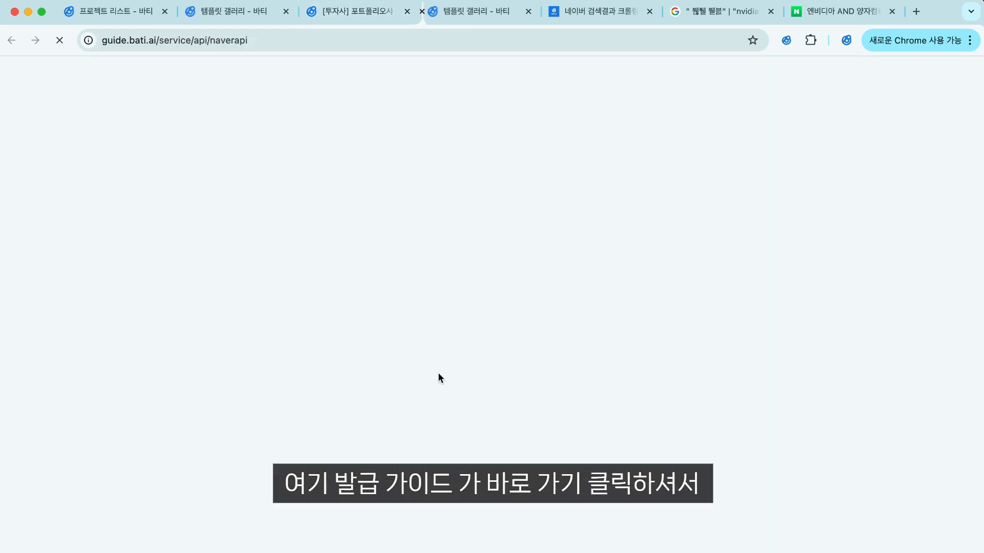
scroll(320, 445, down, 5)
scroll(321, 444, down, 15)
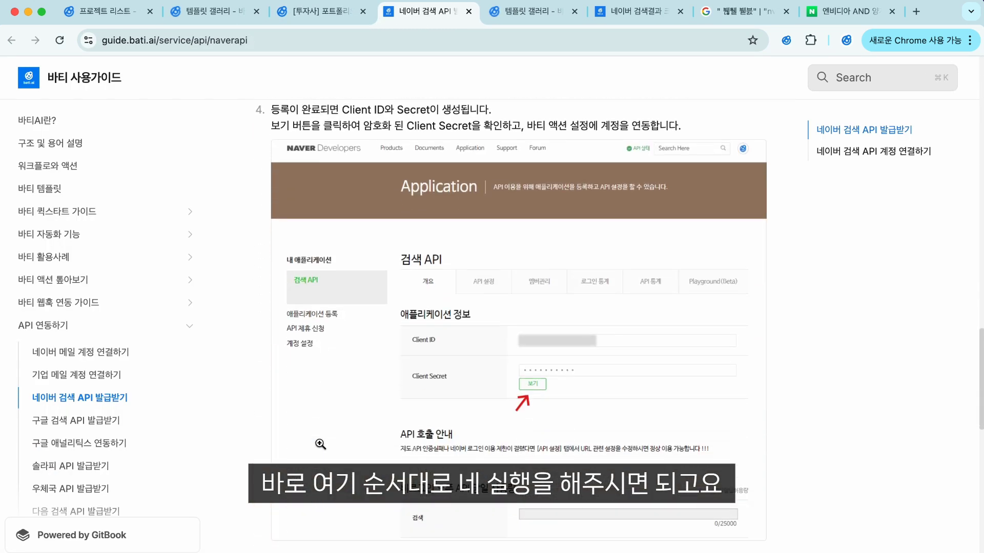
scroll(266, 333, up, 20)
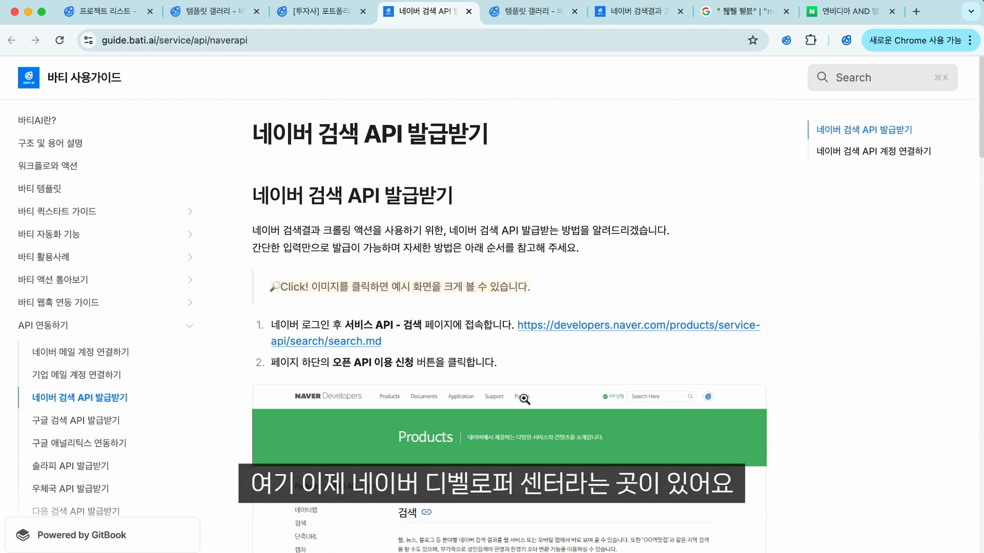
Examine the Naver Developers search API page linked in the guide, and close the Naver news crawling settings back in the Bati project.
click(589, 326)
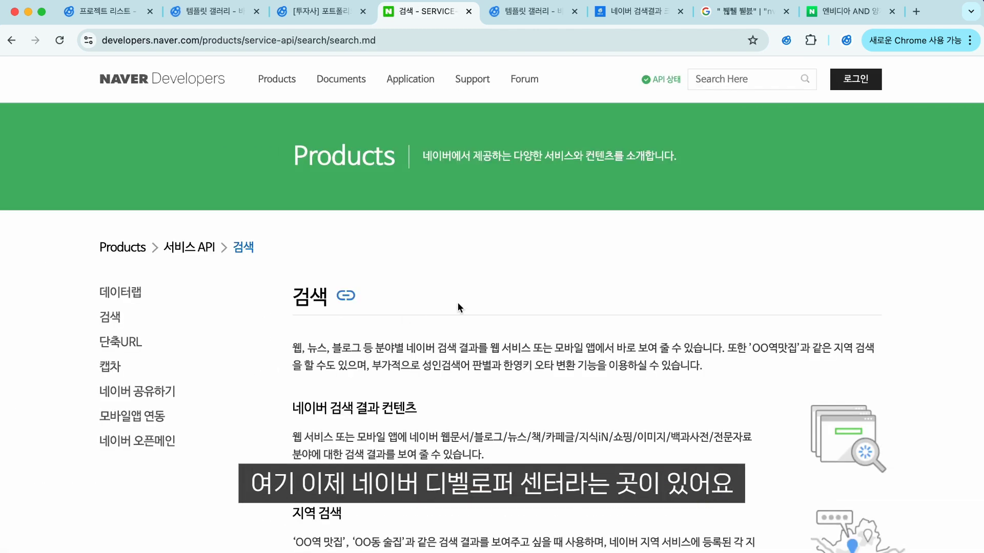
scroll(545, 316, down, 5)
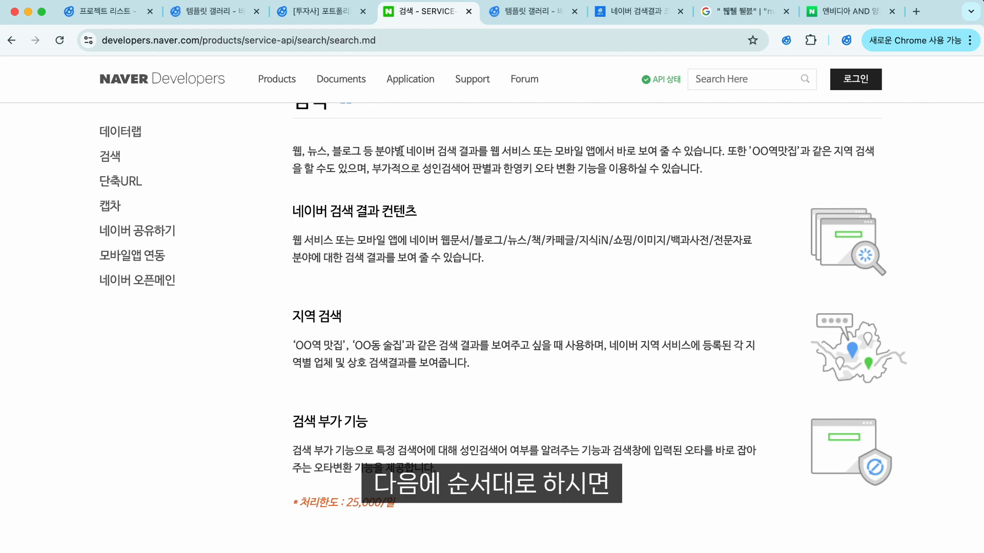
scroll(507, 191, up, 3)
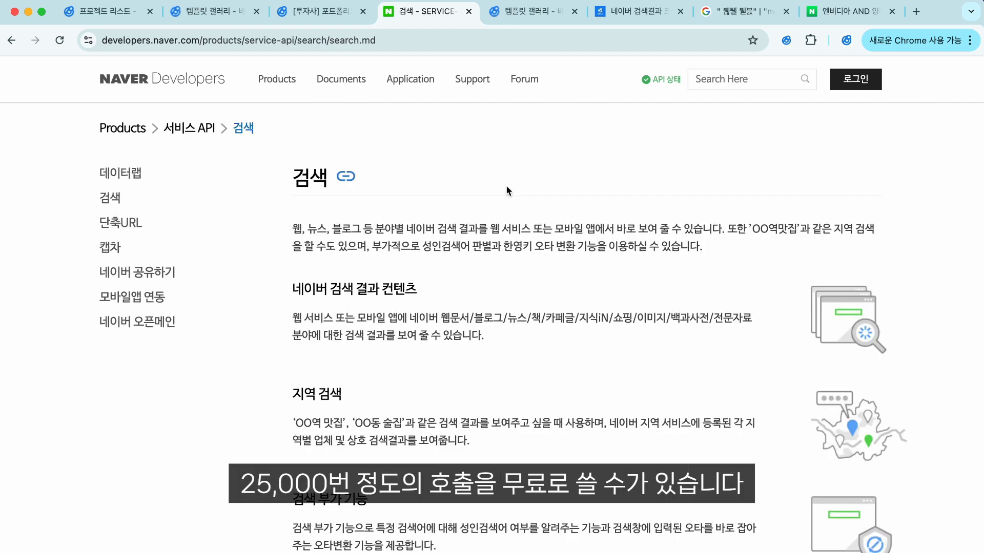
click(331, 14)
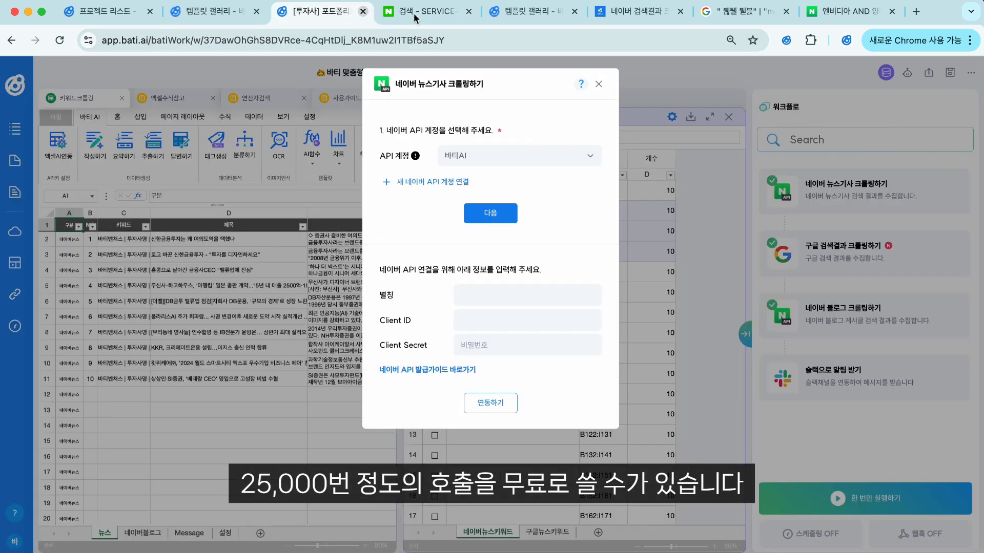
click(599, 84)
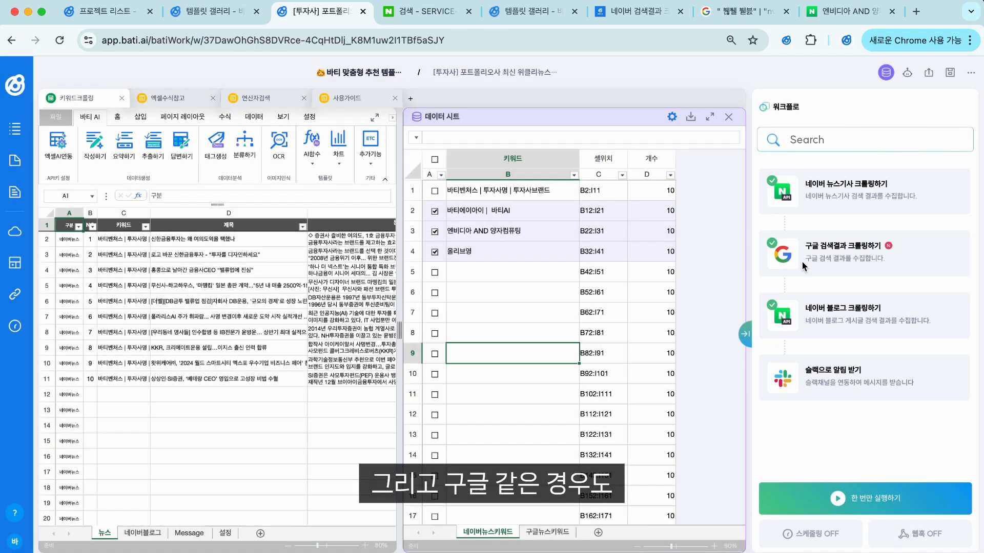
Open the 구글 검색결과 크롤링하기 action, bring up its new Google search API account form, and open the API issuance guide.
click(858, 261)
click(433, 334)
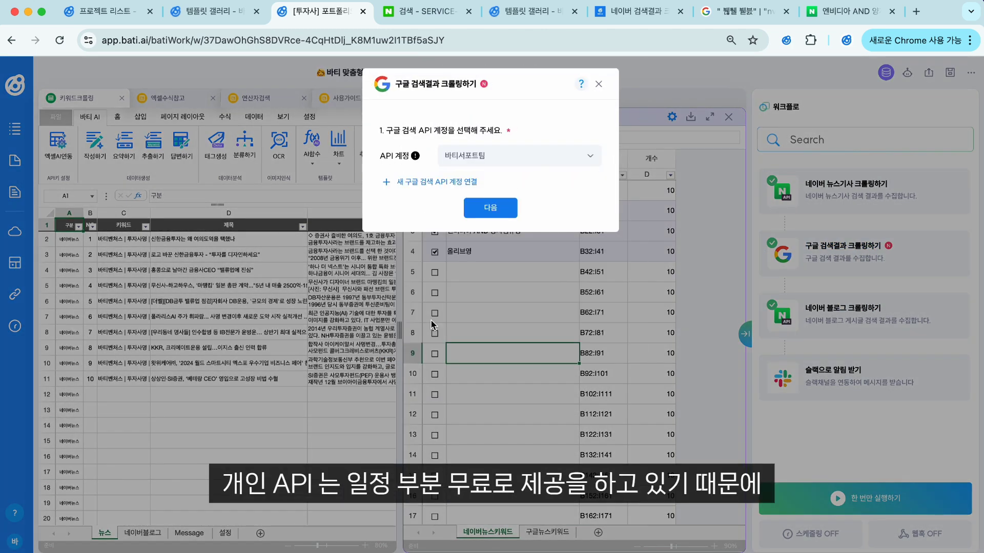
click(447, 182)
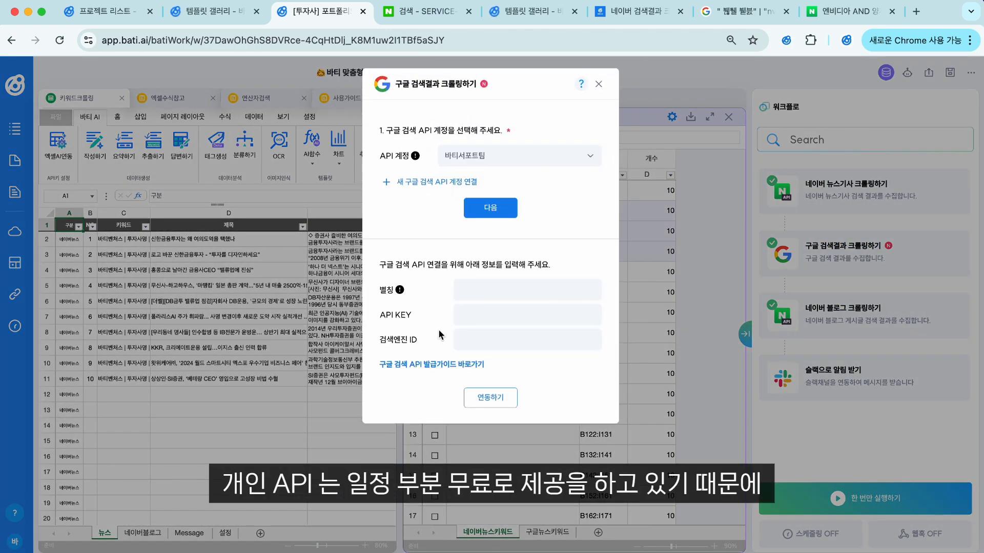
click(458, 367)
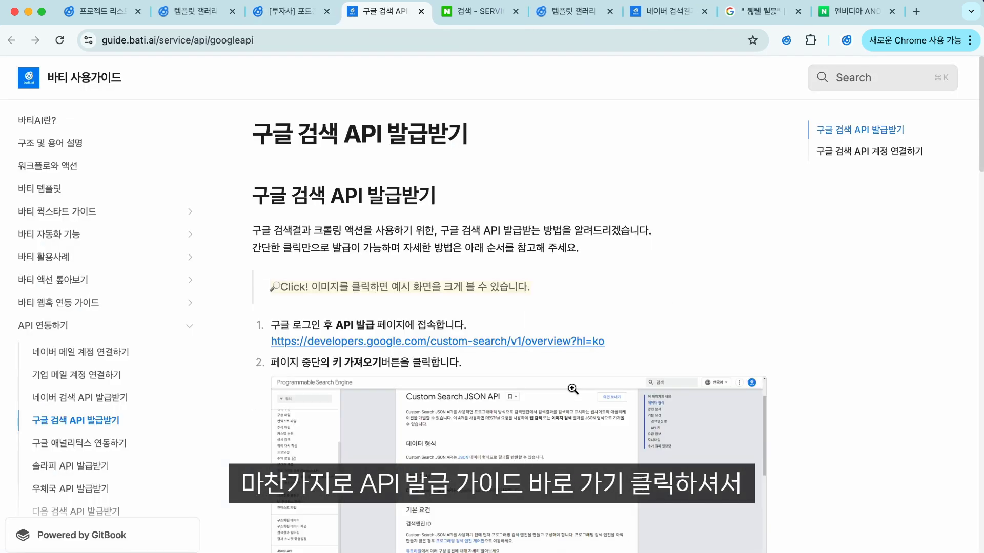
View the Google Custom Search developer page linked in the guide, and close the Google crawling settings back in the Bati project.
scroll(573, 389, down, 2)
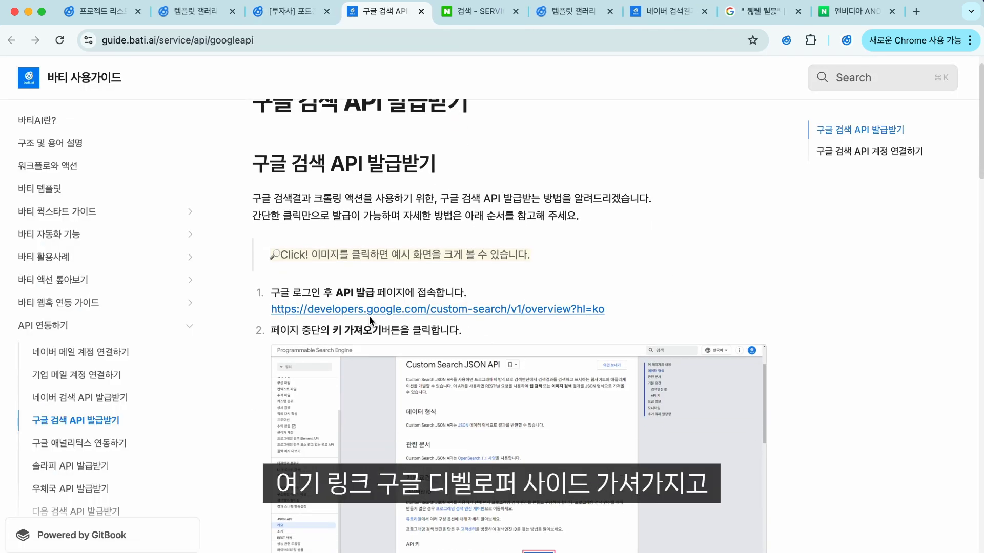
click(383, 319)
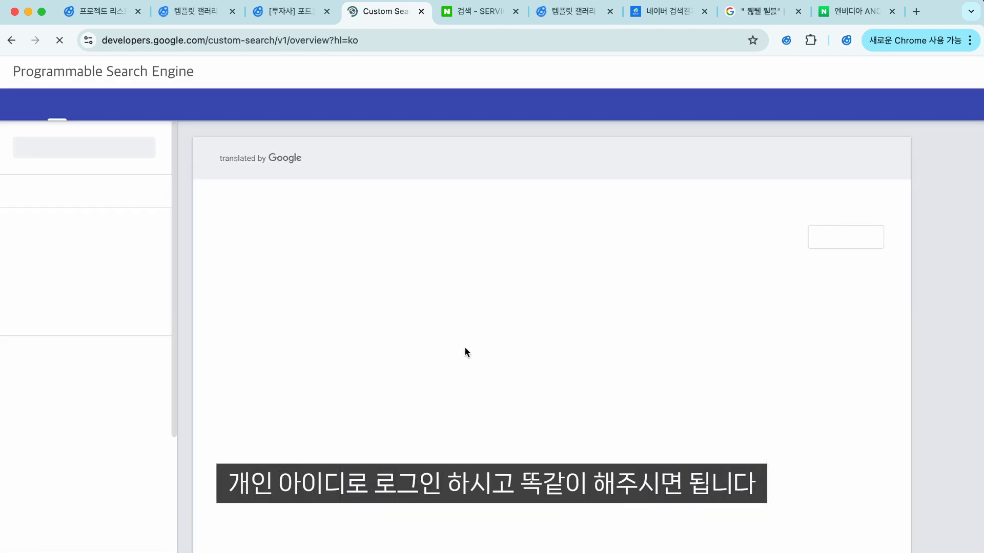
click(290, 11)
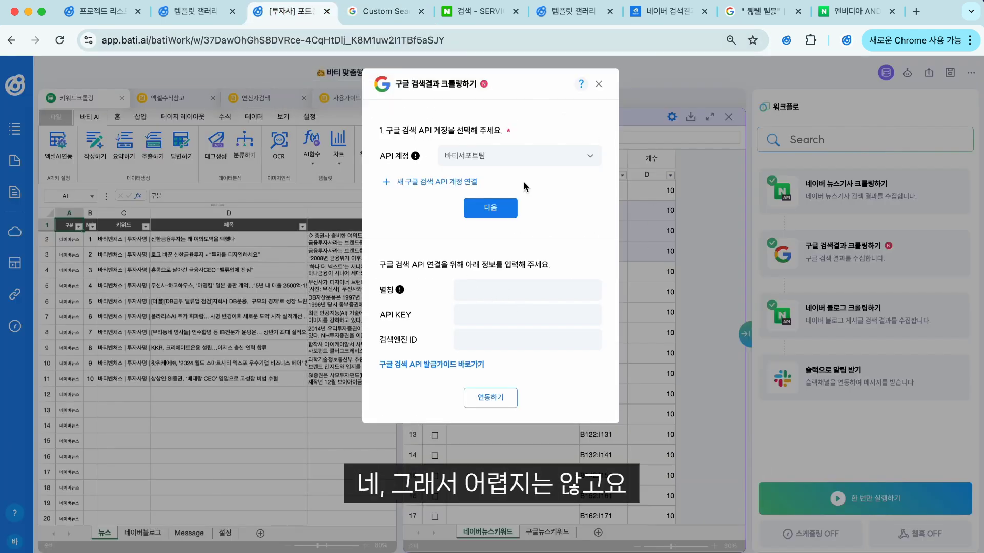
click(601, 85)
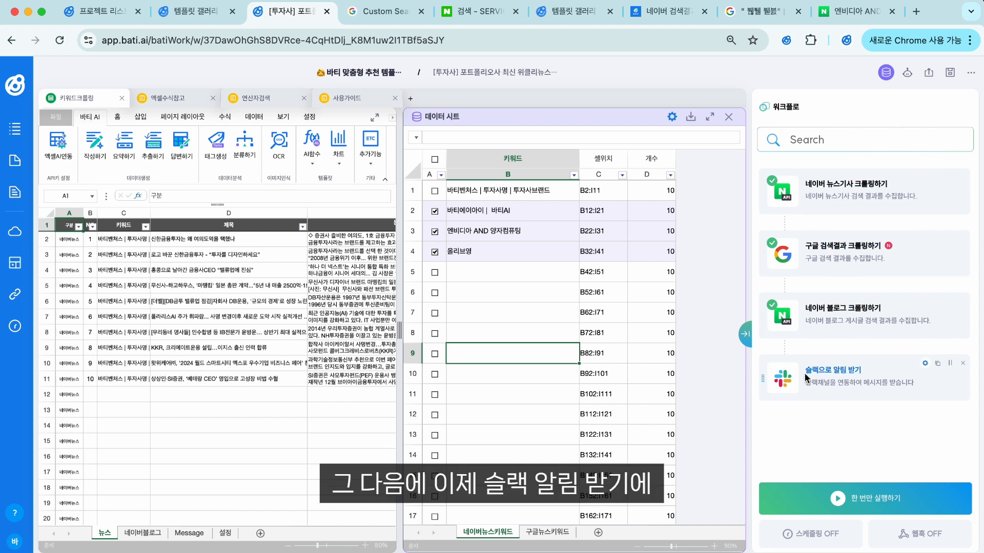
Connect a new Slack account in the 슬랙으로 알림 받기 action, allowing Bati Notification access to the bati AI workspace.
click(826, 374)
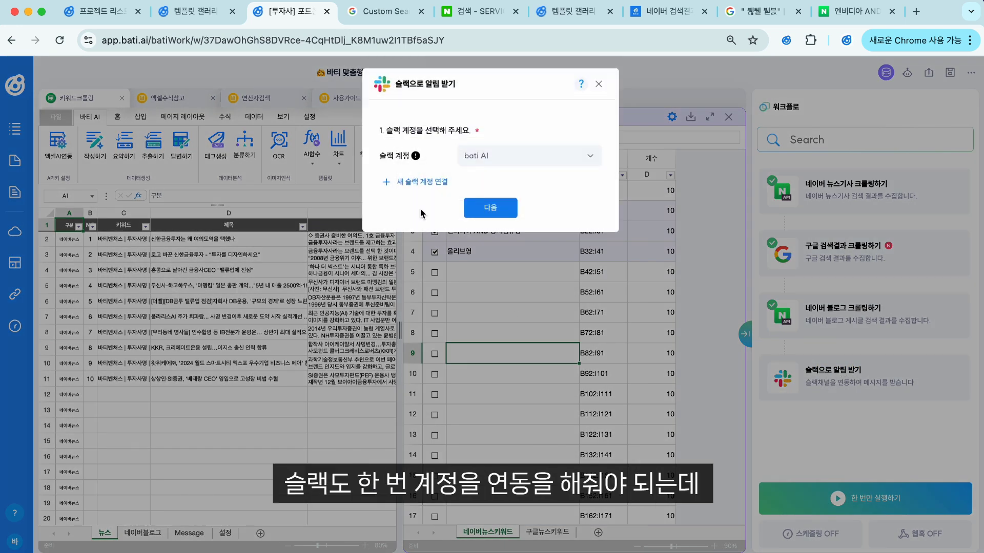
click(423, 183)
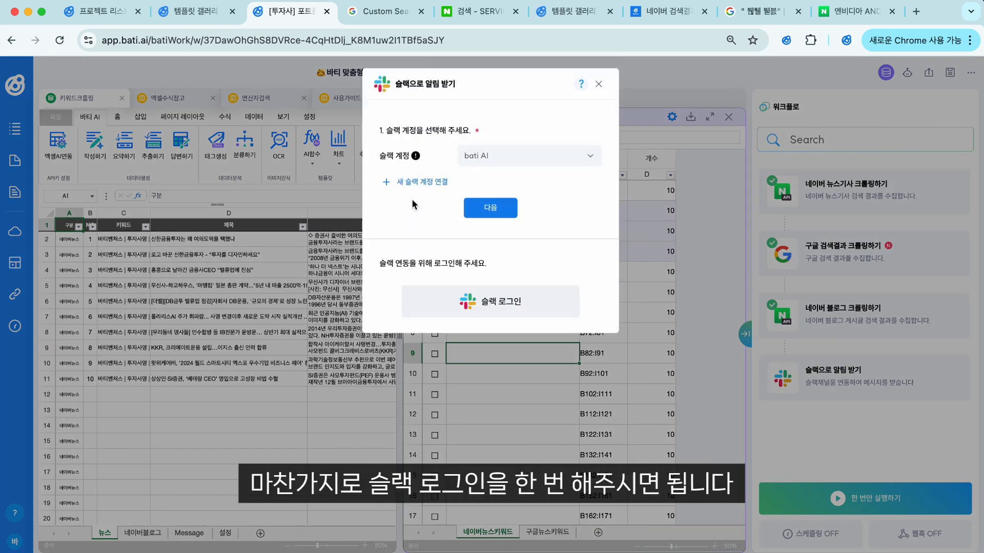
click(493, 302)
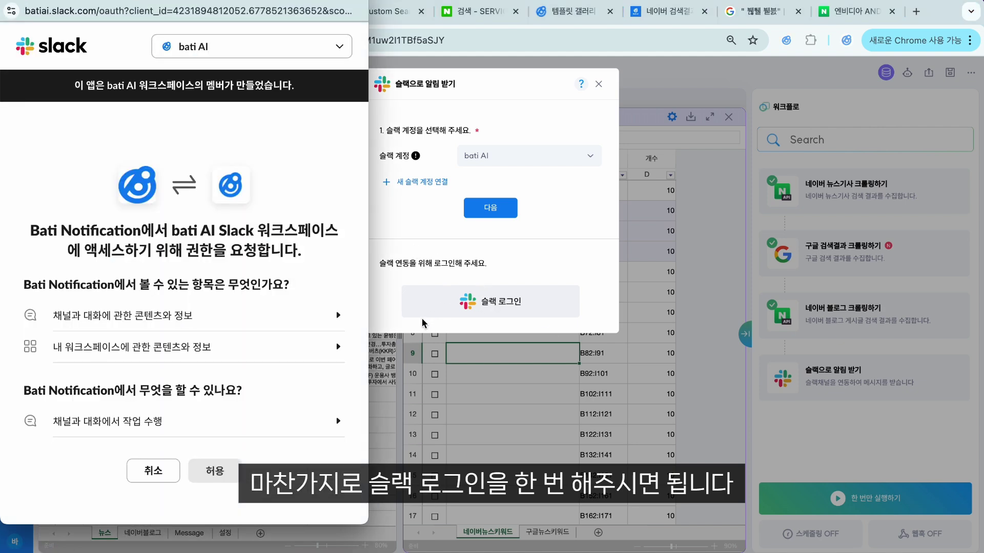
drag(129, 2, 129, 21)
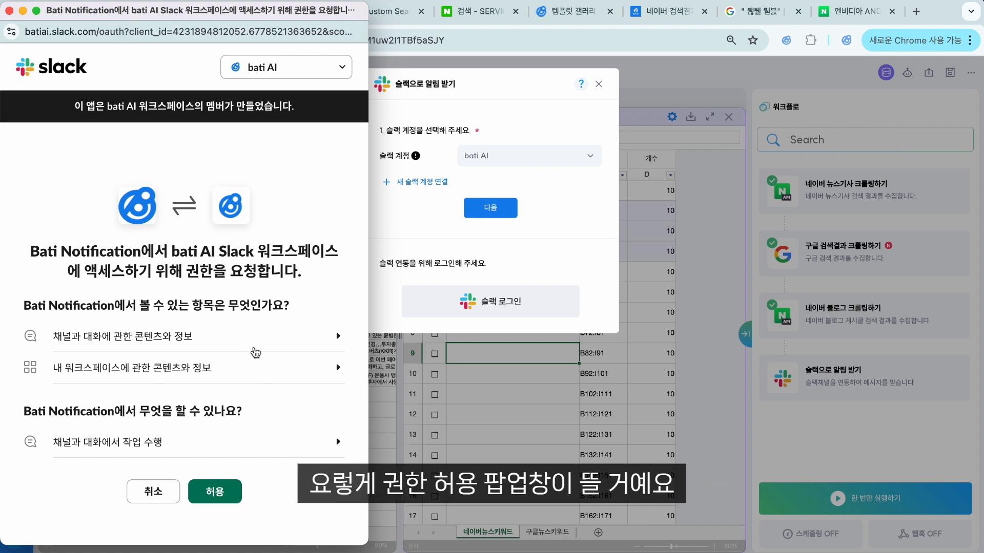
click(233, 491)
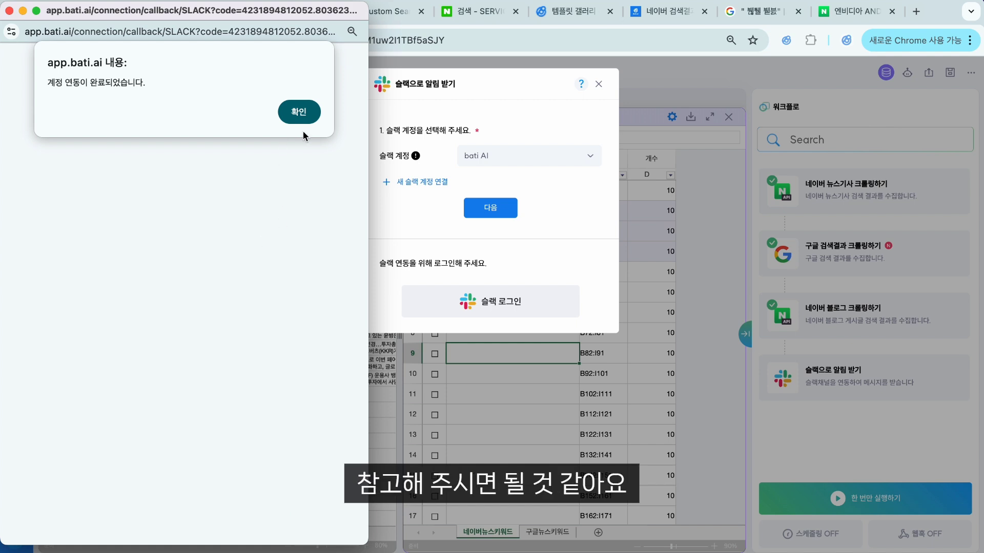
click(304, 116)
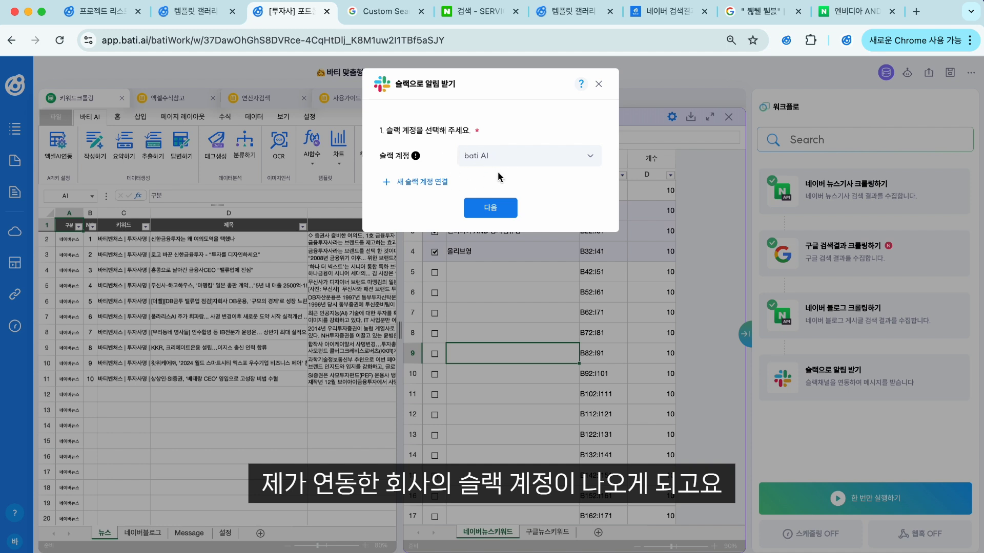
Continue with the bati AI Slack account and set the message recipient to the # 바티-테스트 channel.
click(509, 214)
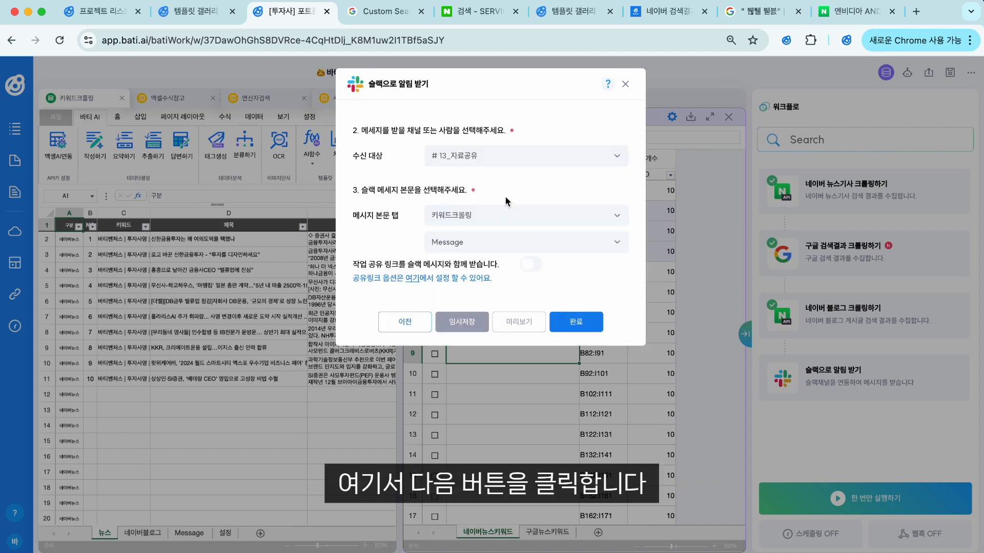
click(532, 157)
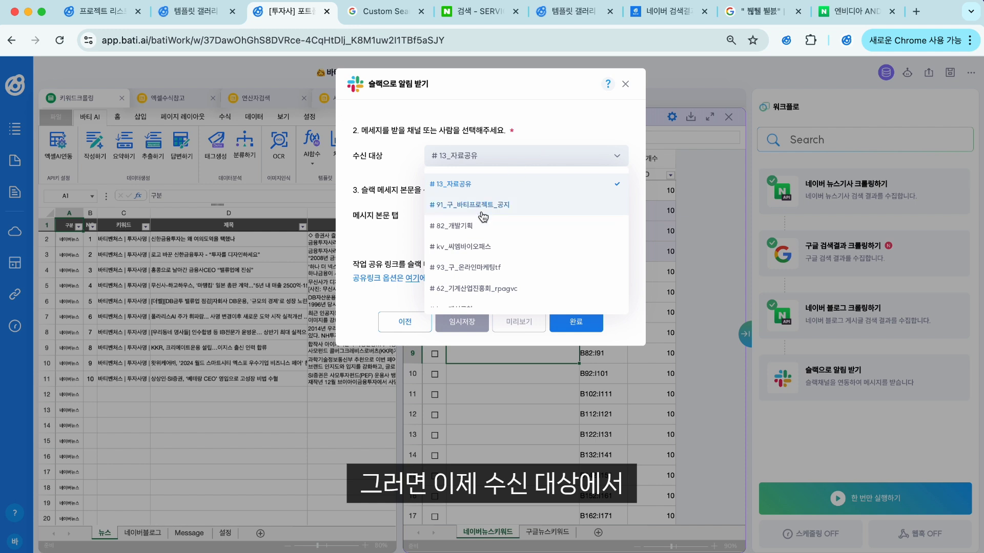
scroll(515, 273, down, 5)
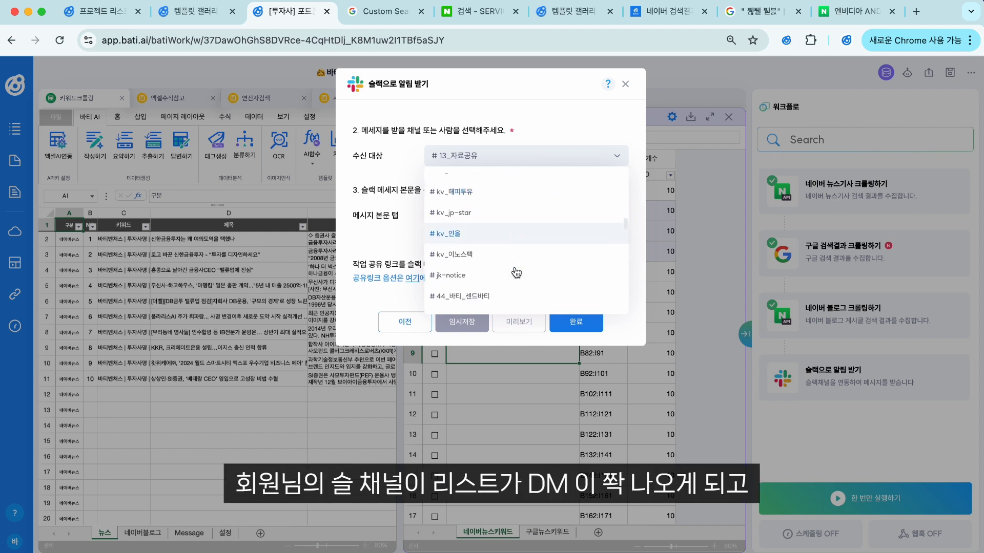
scroll(516, 273, down, 5)
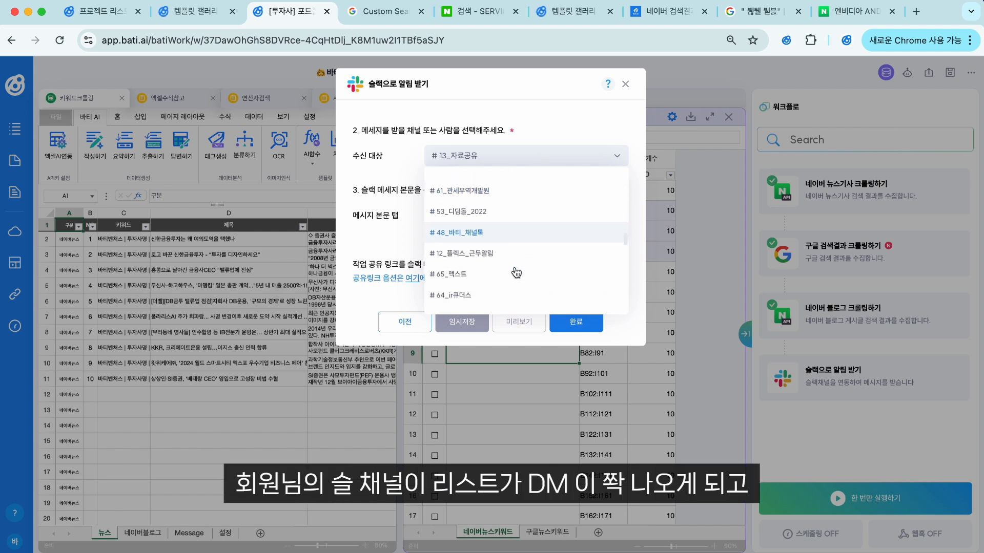
scroll(475, 249, down, 5)
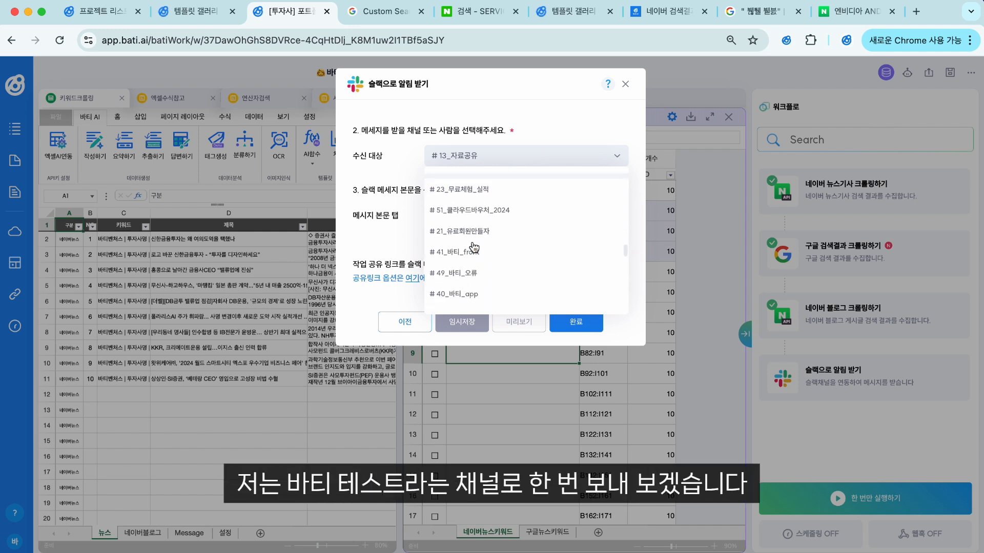
scroll(475, 249, down, 5)
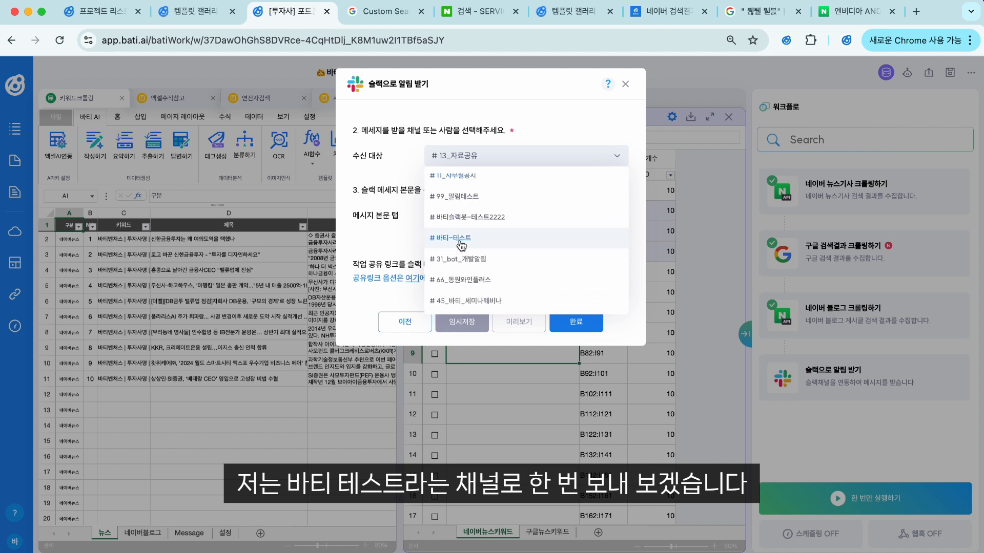
click(463, 240)
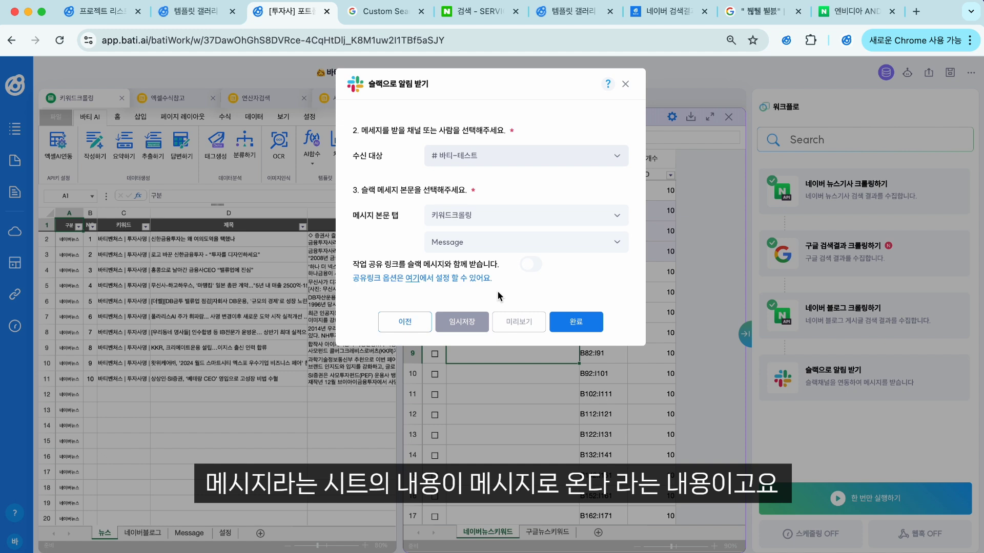
Turn on sending the work share link with the Slack message and complete the 슬랙으로 알림 받기 setup.
click(532, 265)
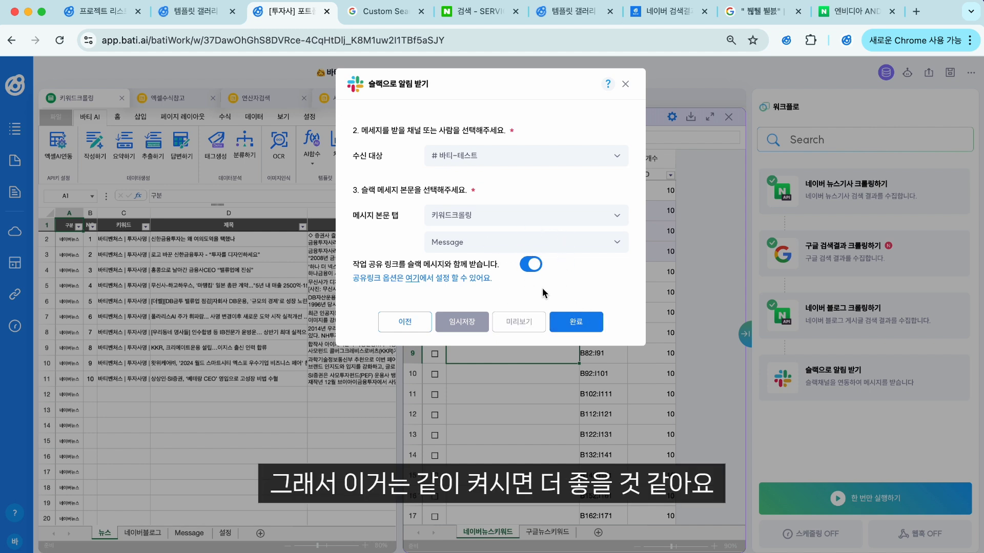
click(576, 322)
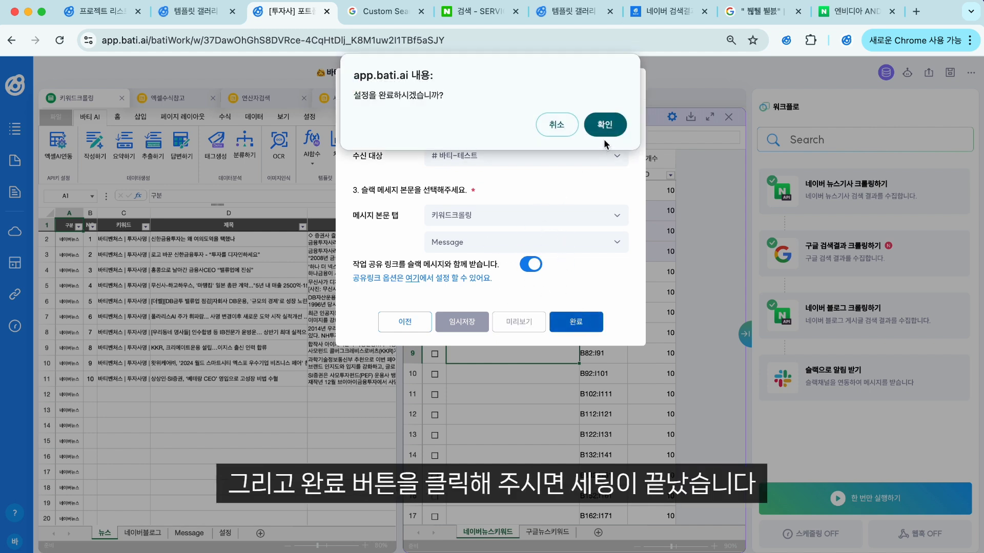
click(604, 132)
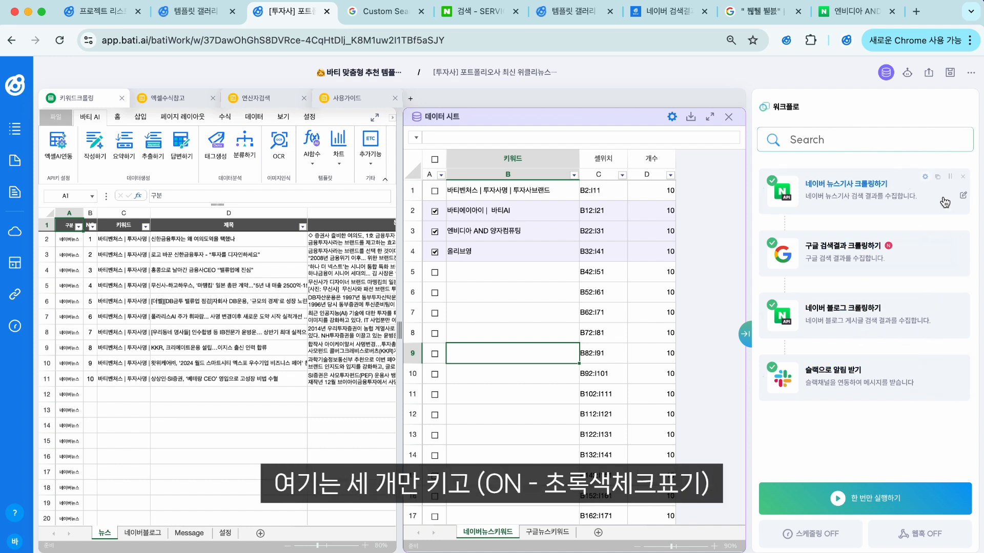
Pause and reactivate the Slack alert action, run the workflow once with all four actions active, and close the progress window.
click(950, 363)
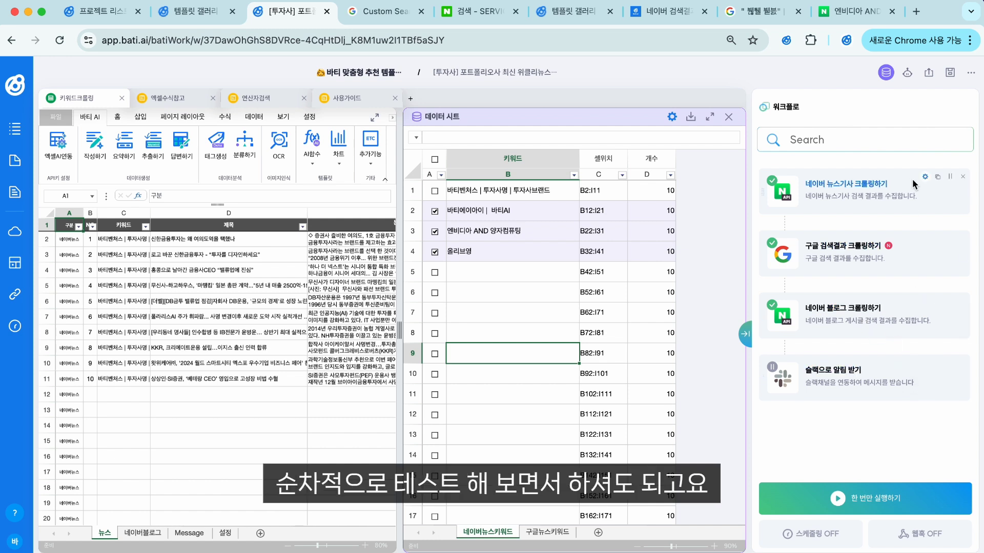
click(949, 363)
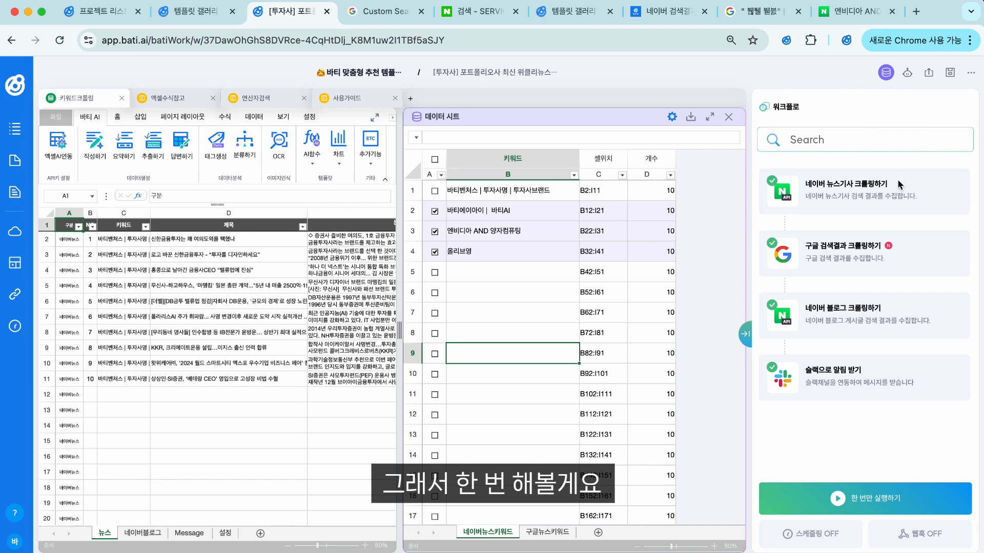
click(875, 504)
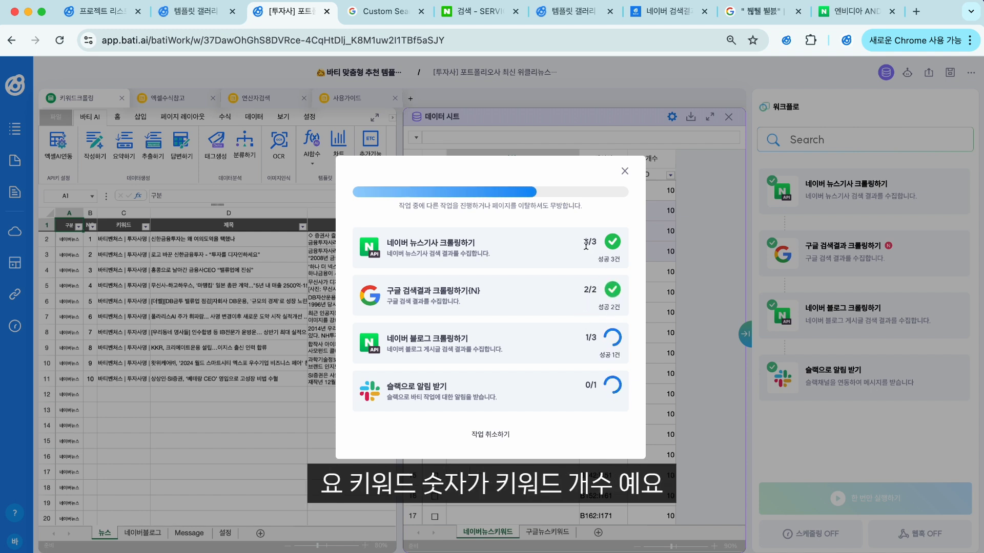
drag(583, 241, 597, 244)
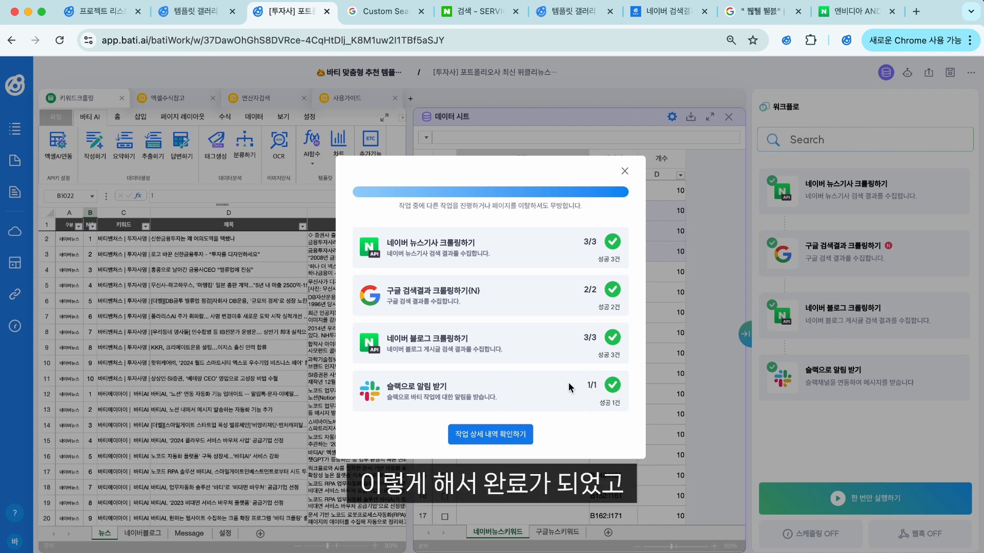
click(624, 171)
Look through the collected articles for each keyword in the 뉴스 sheet.
click(524, 306)
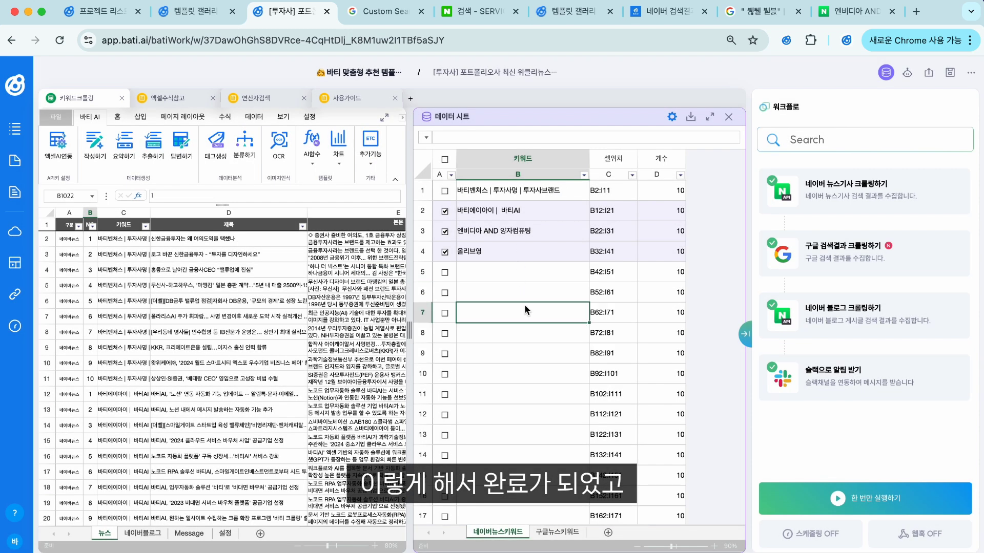
scroll(159, 321, down, 10)
click(159, 320)
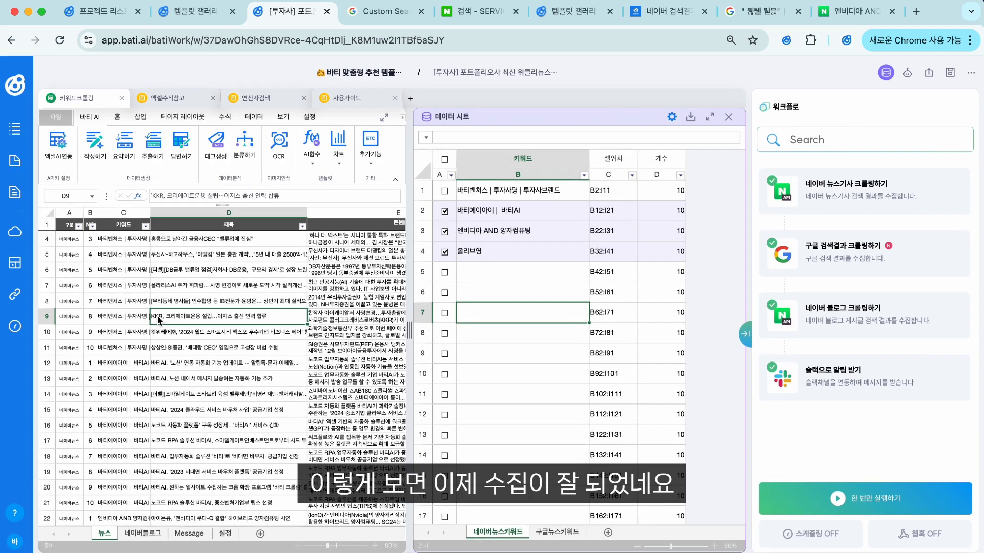
scroll(159, 320, down, 2)
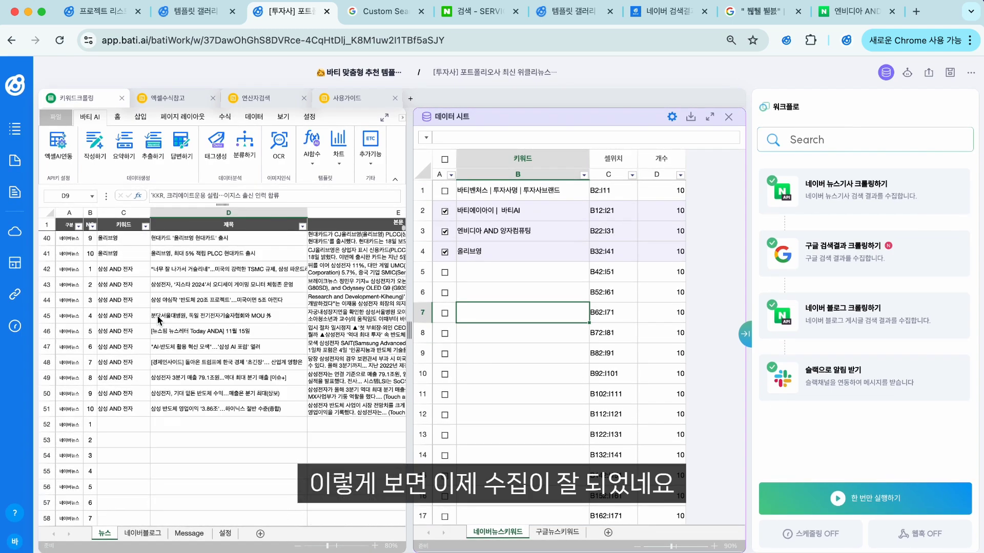
scroll(159, 320, up, 12)
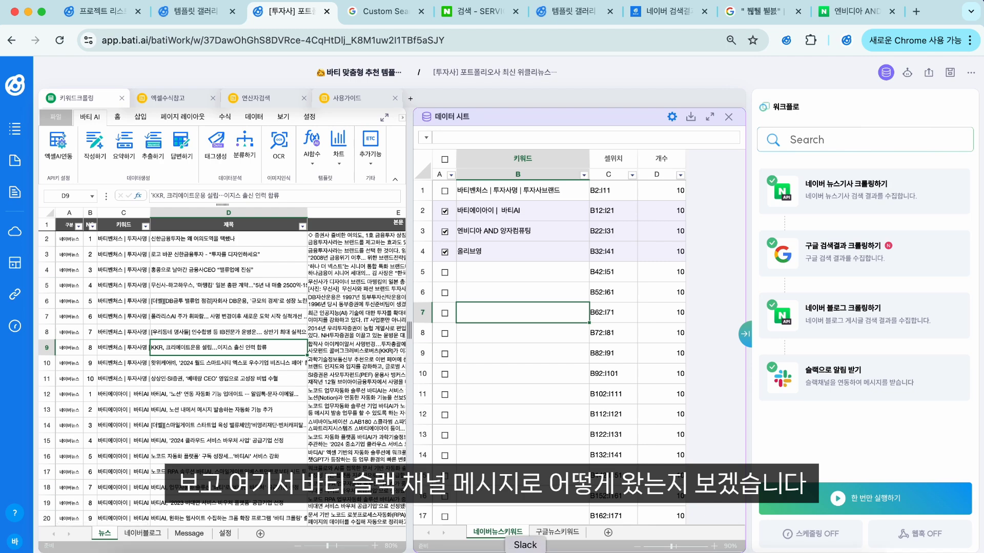
Switch to Slack and read the new Bati Notification message listing portfolio news in the 바티-테스트 channel.
click(526, 551)
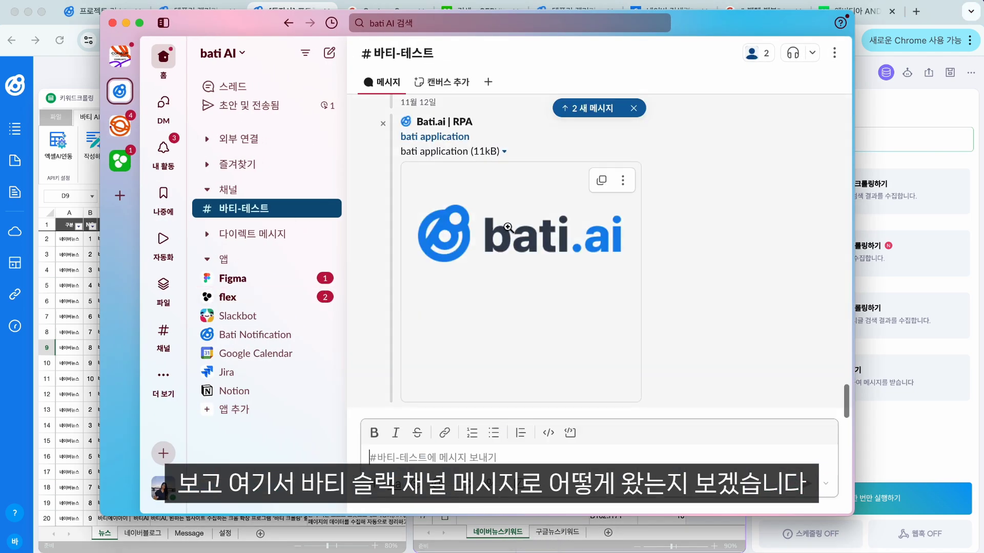
scroll(581, 145, up, 10)
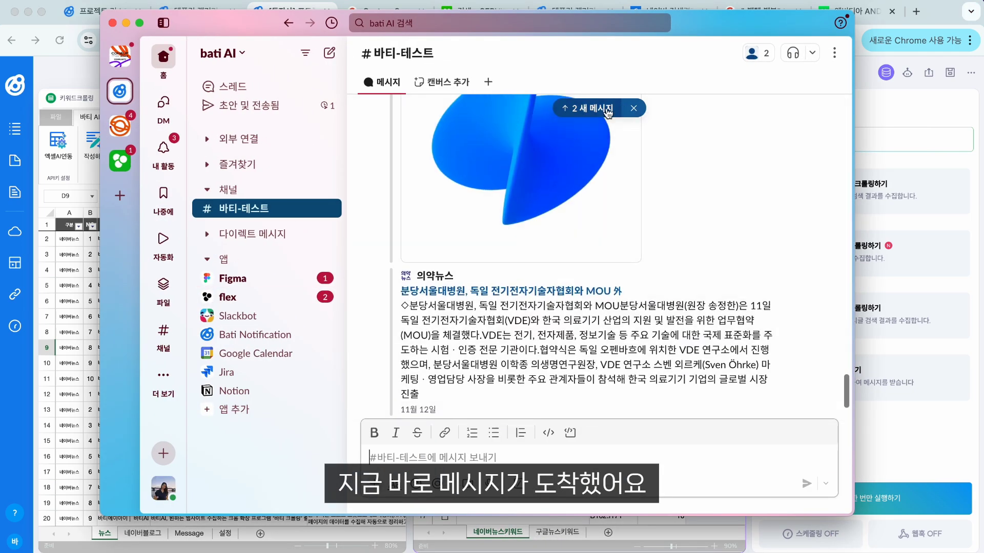
click(589, 109)
scroll(525, 197, down, 1)
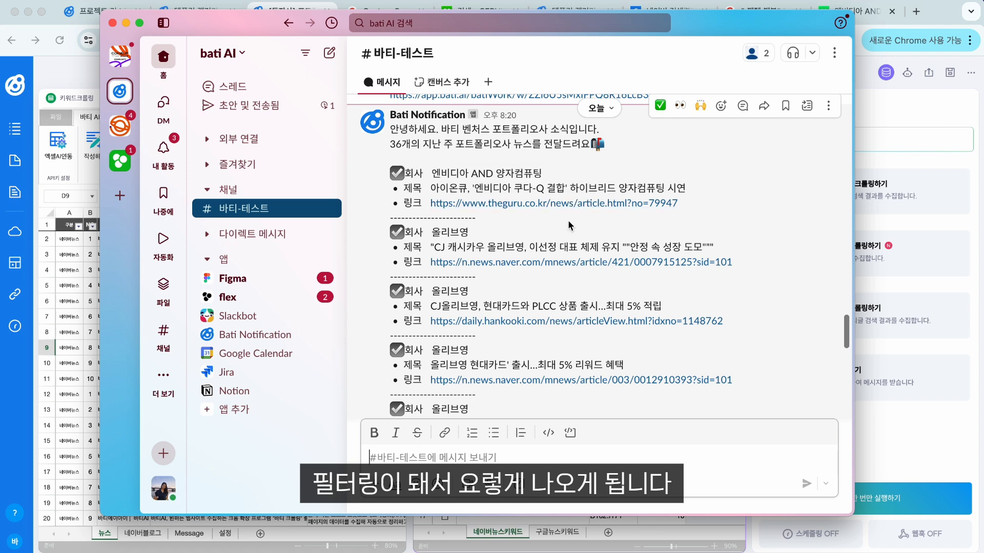
scroll(535, 311, down, 3)
scroll(536, 312, up, 2)
scroll(536, 313, down, 3)
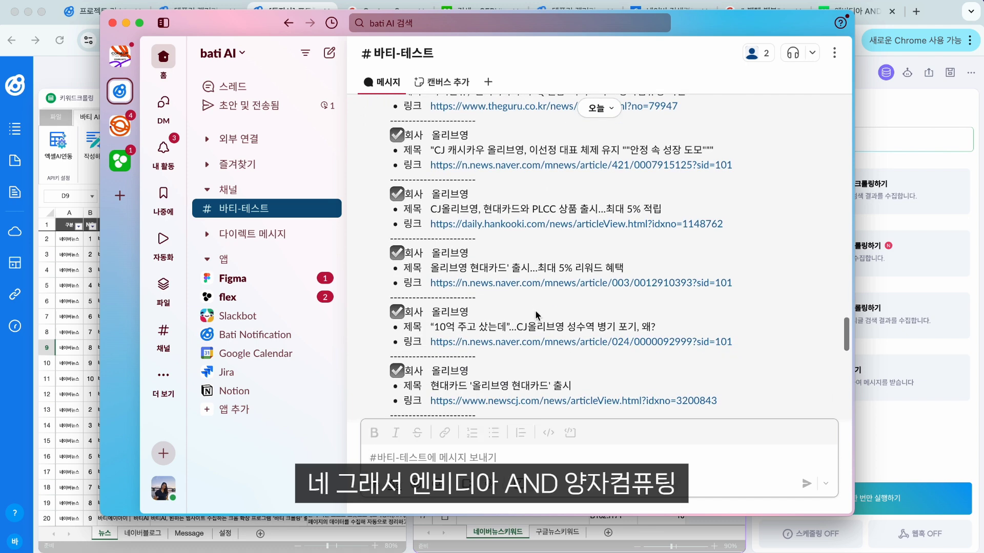
Read through the portfolio news message in the 바티-테스트 channel, from the first keyword's article down to the work share link.
scroll(537, 315, up, 3)
scroll(537, 315, up, 1)
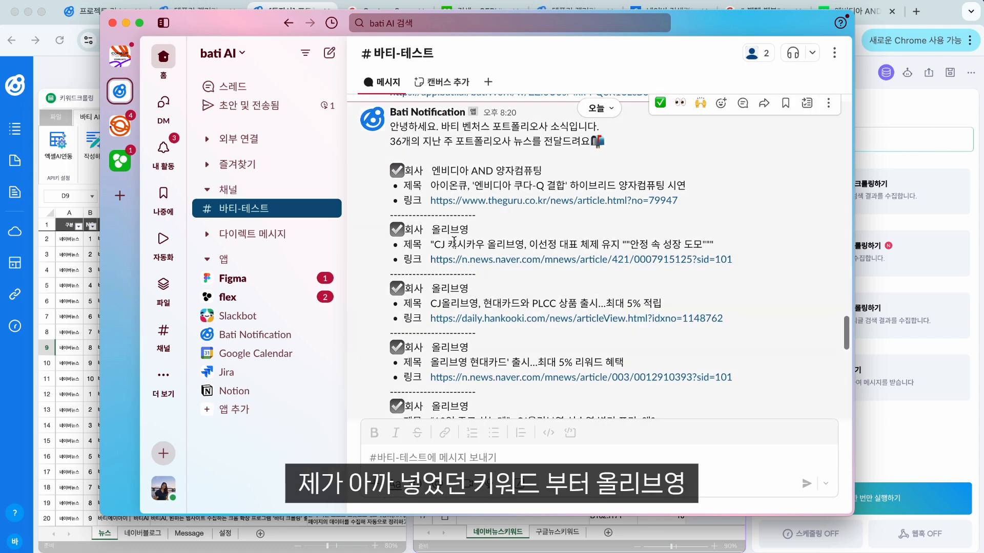
scroll(470, 277, down, 10)
scroll(457, 295, down, 15)
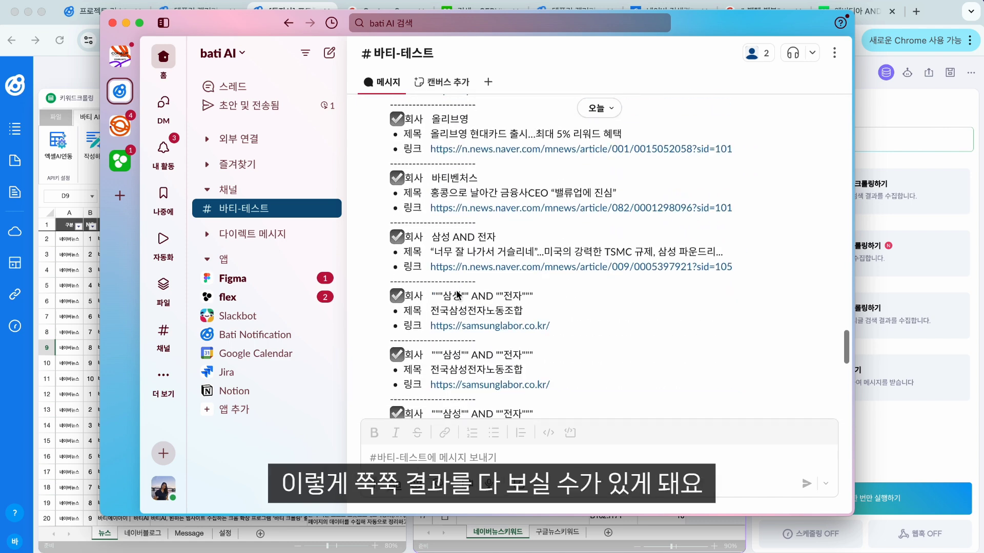
scroll(457, 294, down, 15)
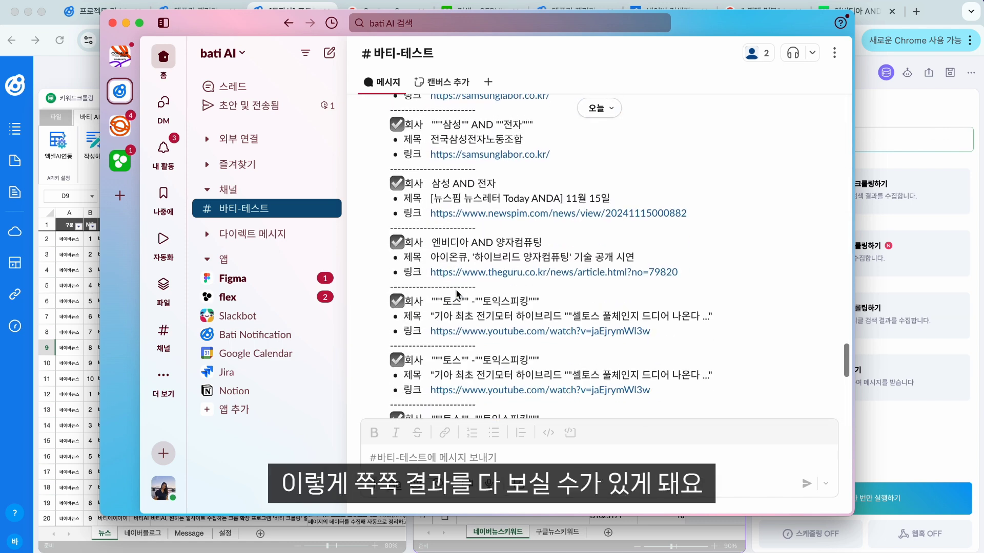
scroll(458, 294, down, 15)
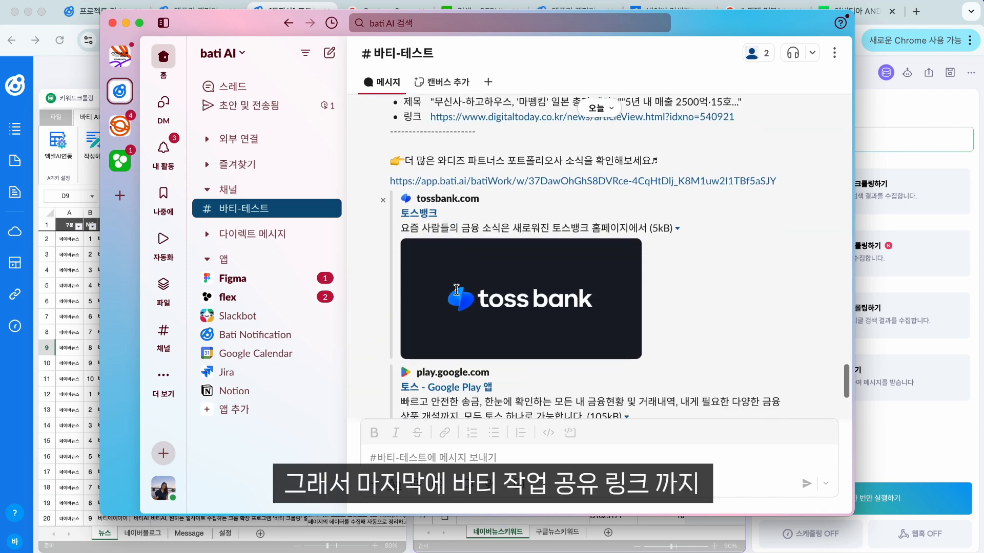
scroll(458, 295, down, 3)
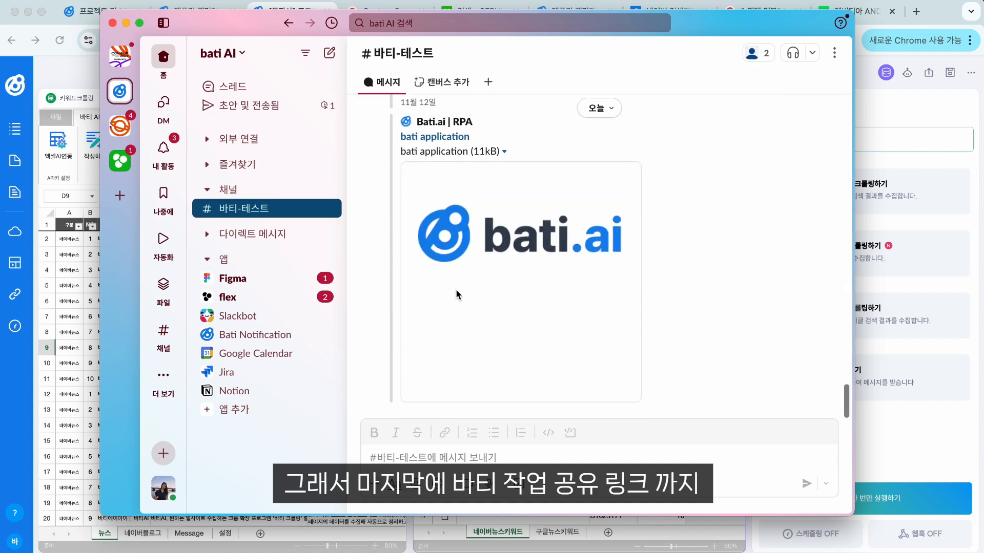
scroll(458, 294, up, 10)
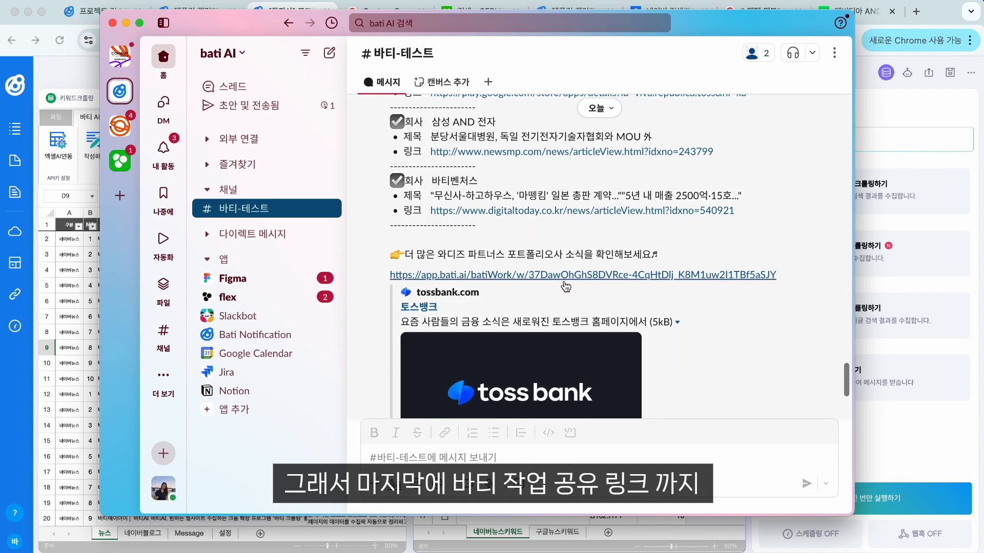
Open the Bati work from the message's share link, view its 뉴스 sheet full size, and restore the normal layout.
click(566, 277)
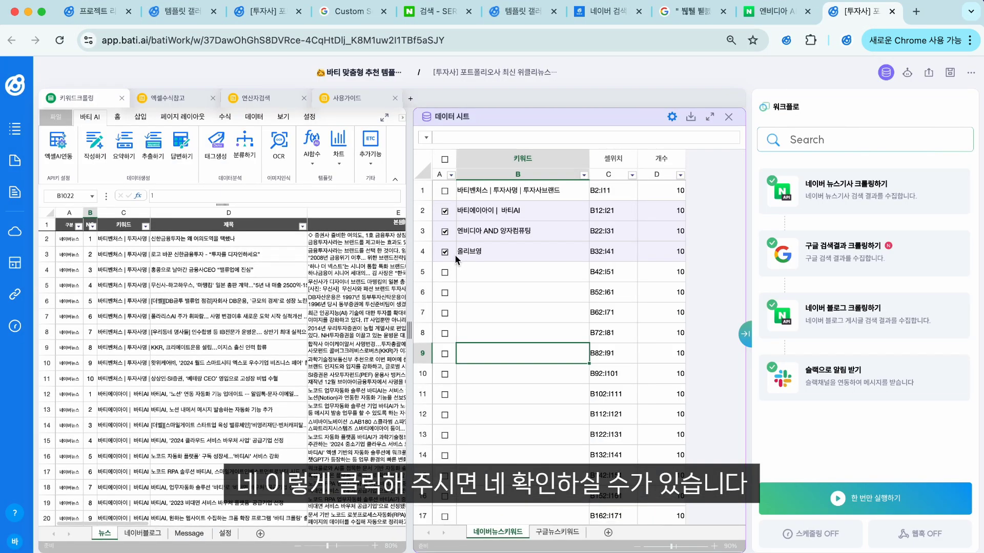
click(383, 117)
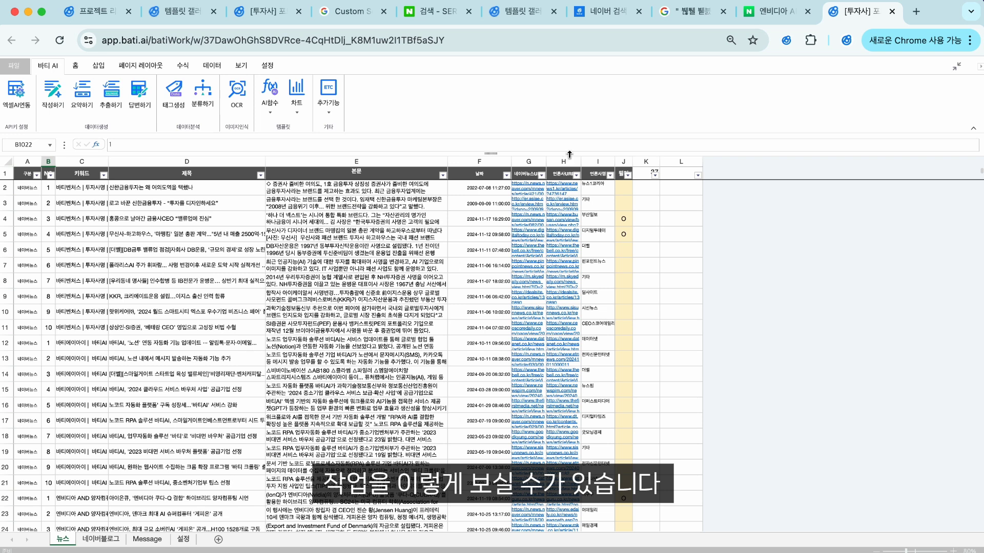
click(956, 66)
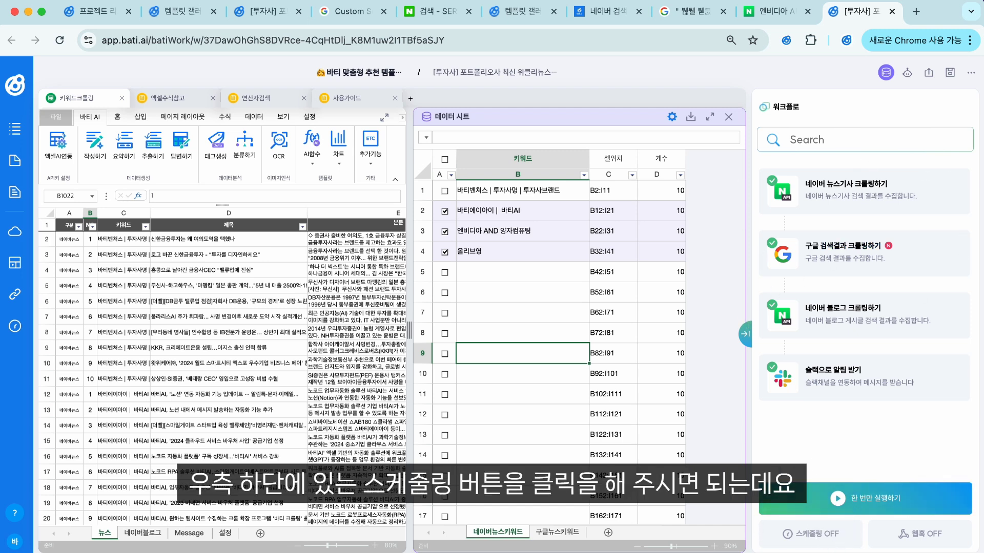
Open the workflow's scheduling settings and set the repeat cycle to 매주 반복.
click(820, 538)
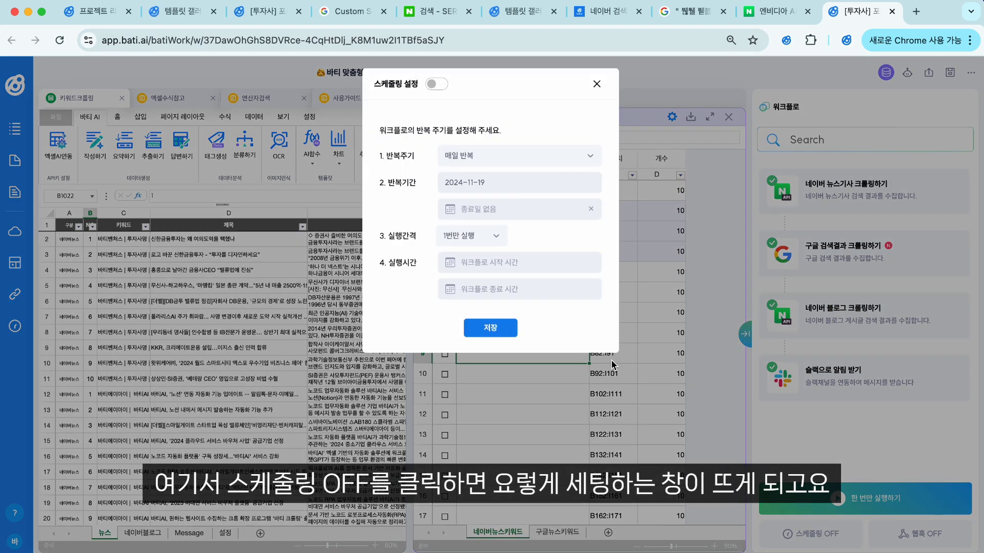
click(480, 154)
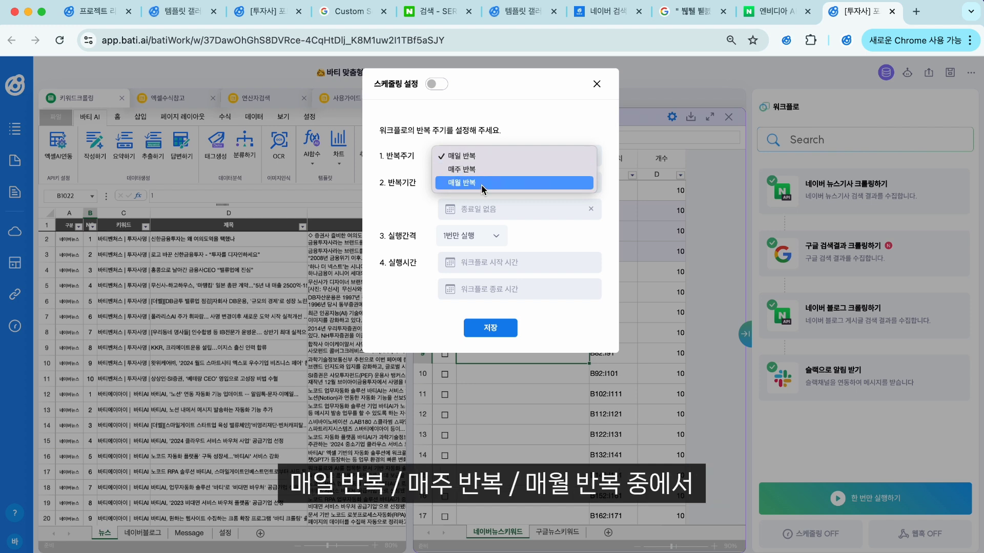
click(461, 169)
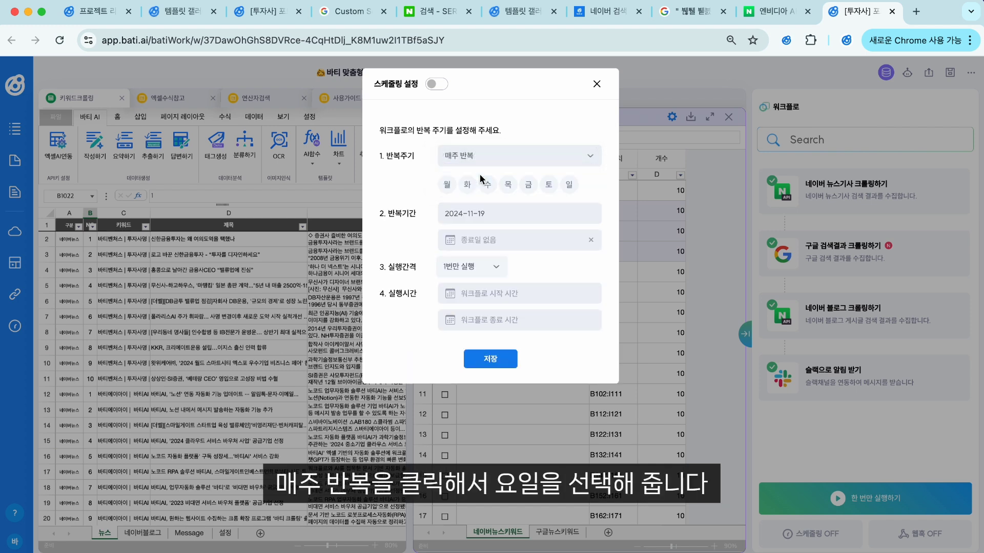
Select Monday through Friday (월, 화, 수, 목, 금) as the weekly run days.
click(464, 184)
click(449, 186)
click(487, 186)
click(507, 186)
click(525, 187)
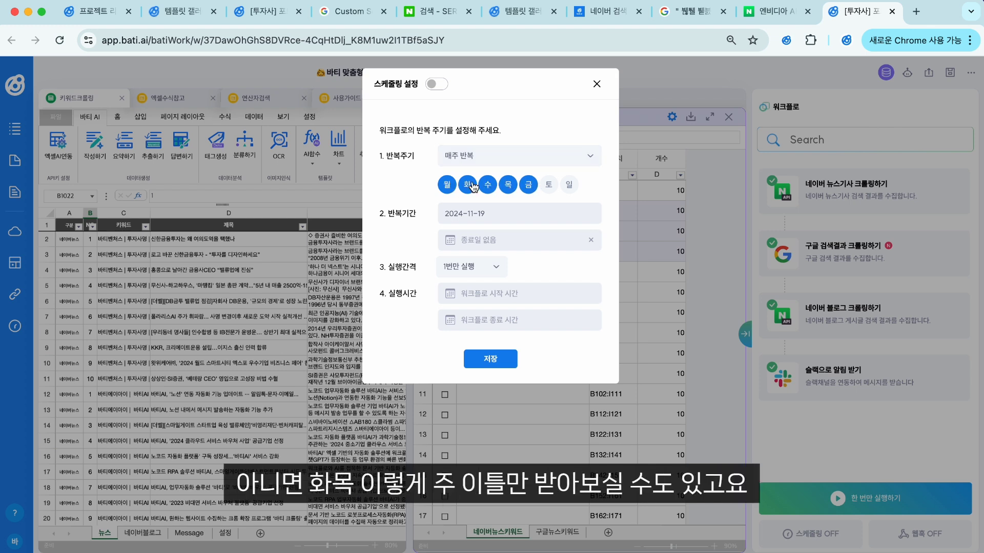
Reduce the weekly run days to Tuesday and Thursday (화, 목) only.
click(447, 185)
click(488, 185)
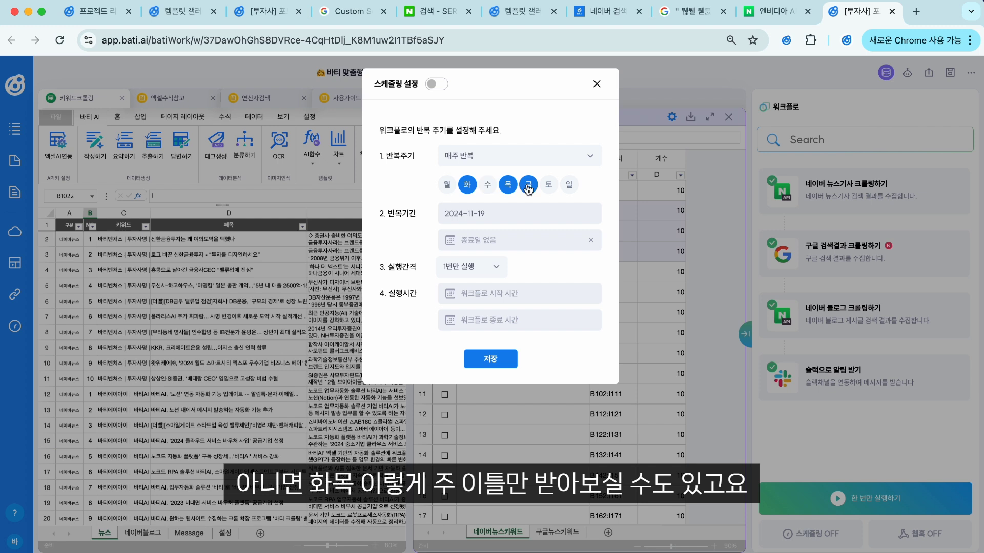
click(528, 184)
click(446, 185)
click(447, 185)
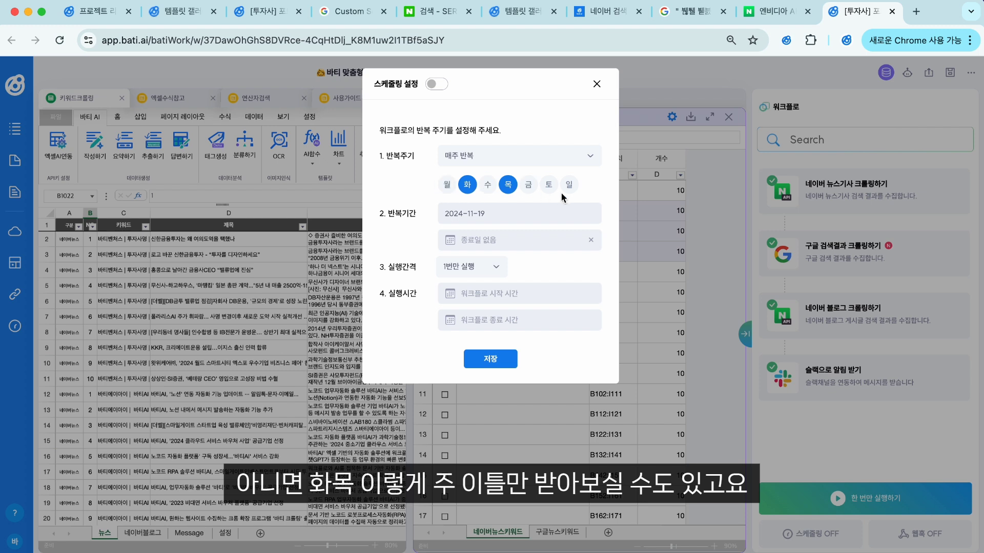
Change the weekly run days to Monday (월) only.
click(468, 186)
click(508, 187)
click(445, 186)
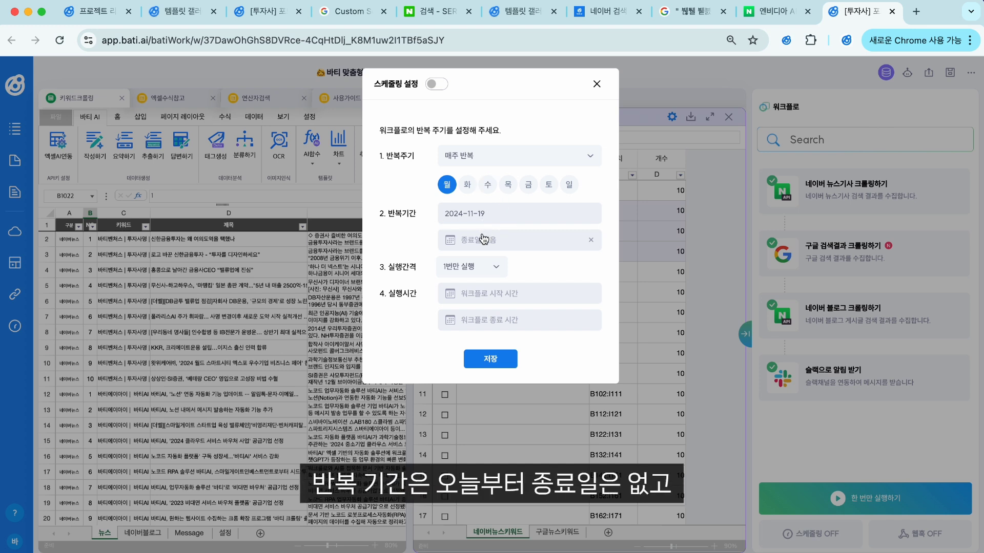
Set the run interval to 1번만 실행 and the workflow start time to 07:00, and save the schedule.
click(477, 269)
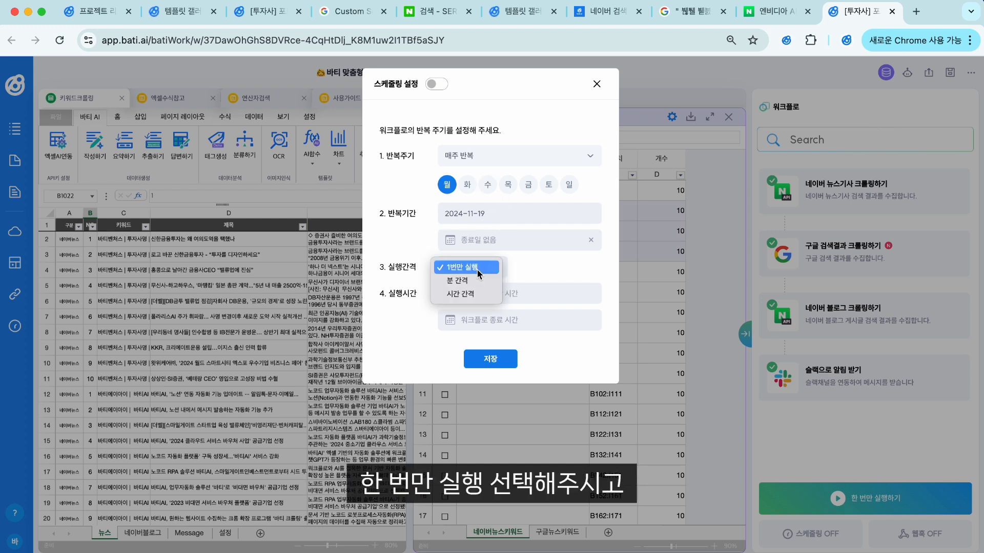
click(477, 270)
click(481, 300)
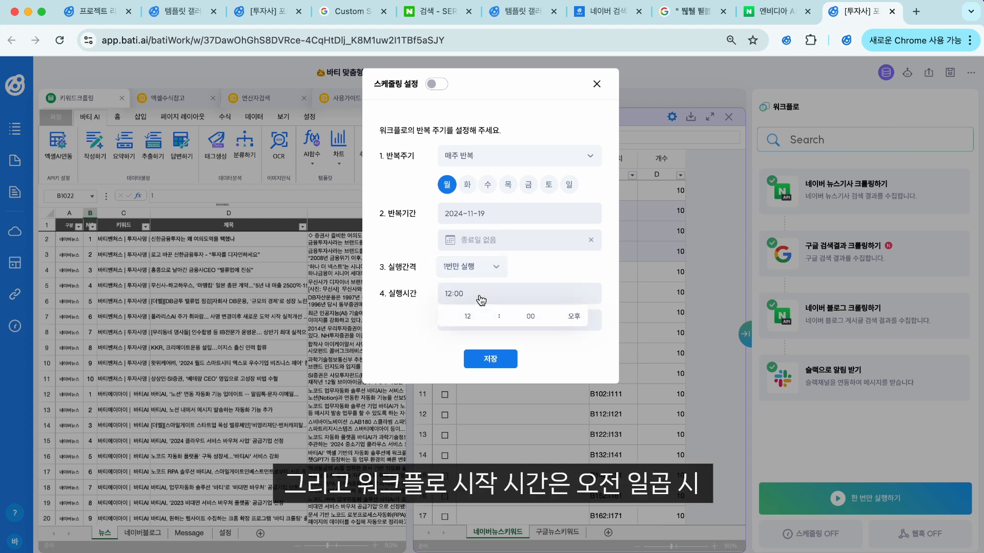
click(493, 322)
click(493, 322)
click(493, 322)
click(493, 359)
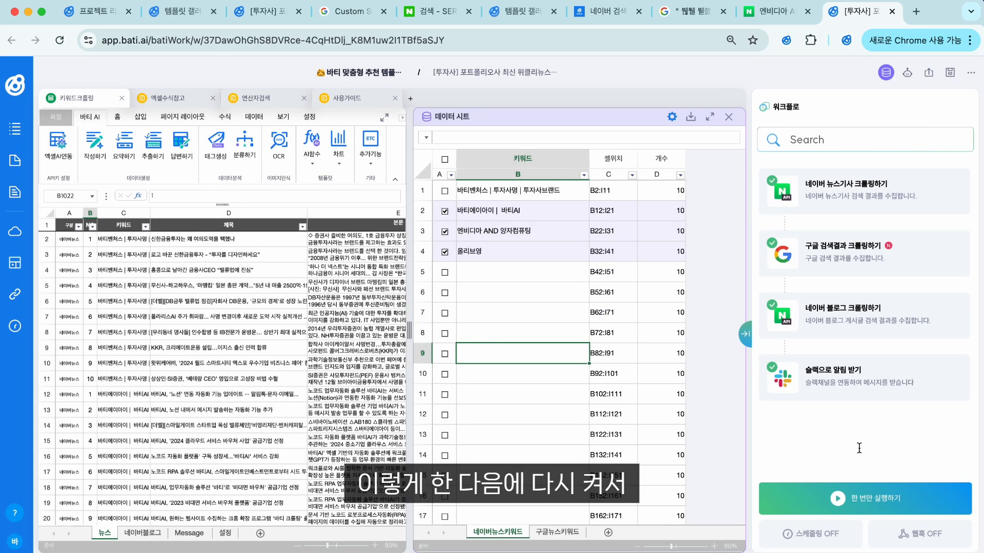
Reopen the scheduling settings, turn scheduling on, and save both the schedule and the work.
click(808, 534)
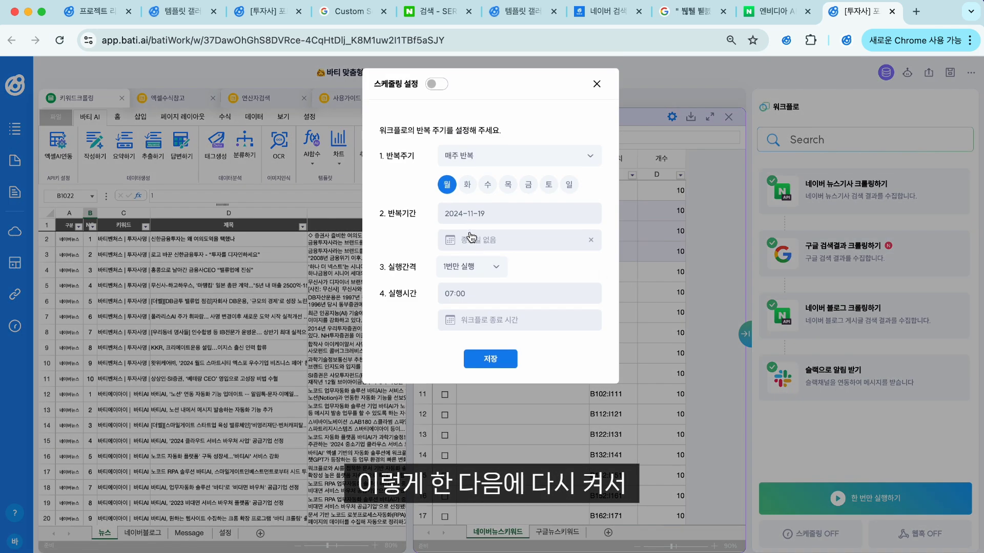
click(436, 85)
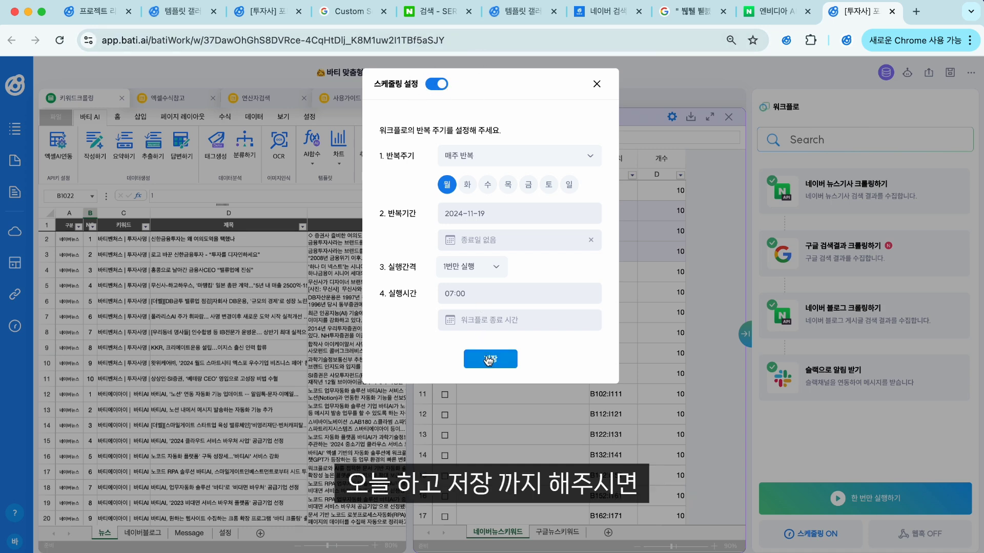
click(489, 360)
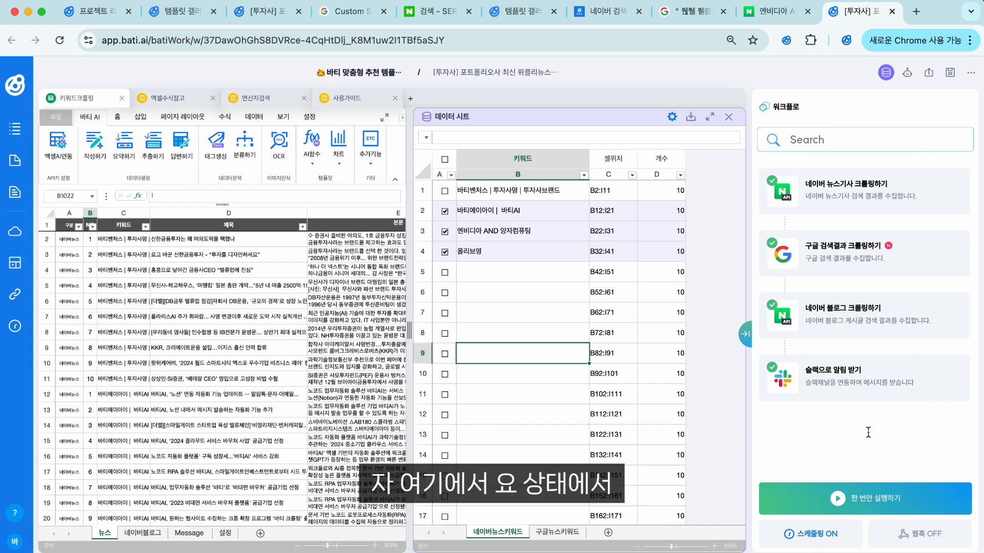
click(950, 73)
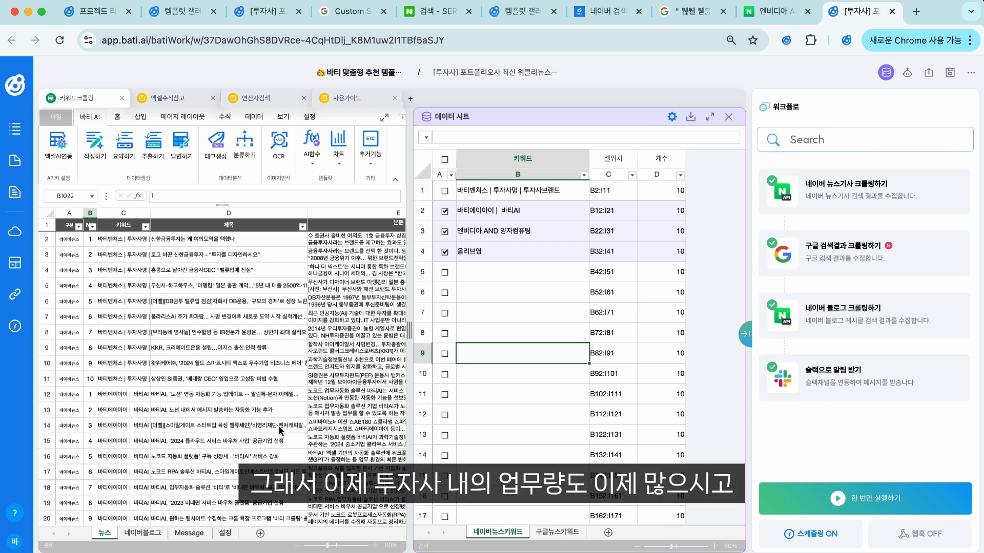
click(202, 245)
key(Down)
key(Down)
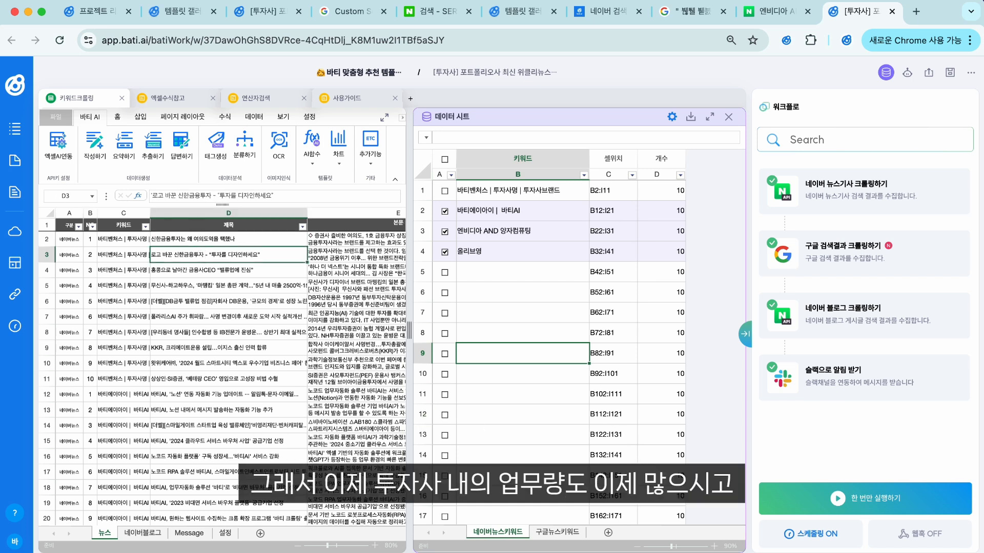
key(Up)
key(Up)
key(Down)
key(Down)
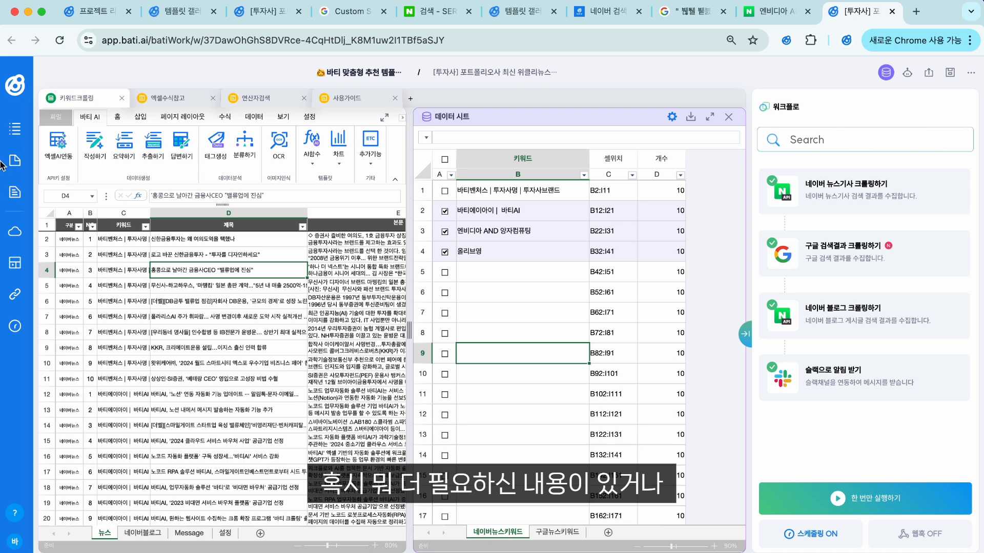
Return to the Bati project list and open the 바티AI inquiry chat.
click(94, 12)
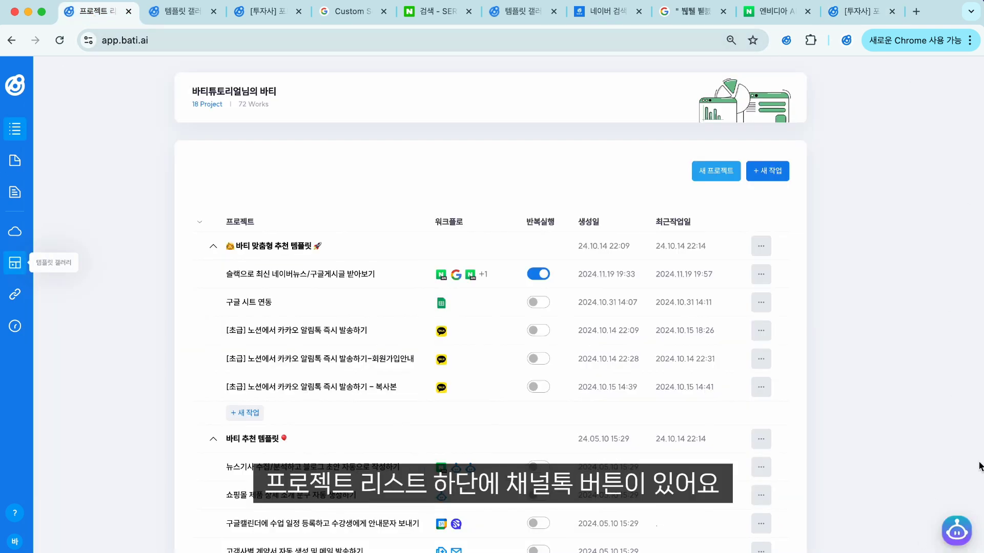
click(956, 529)
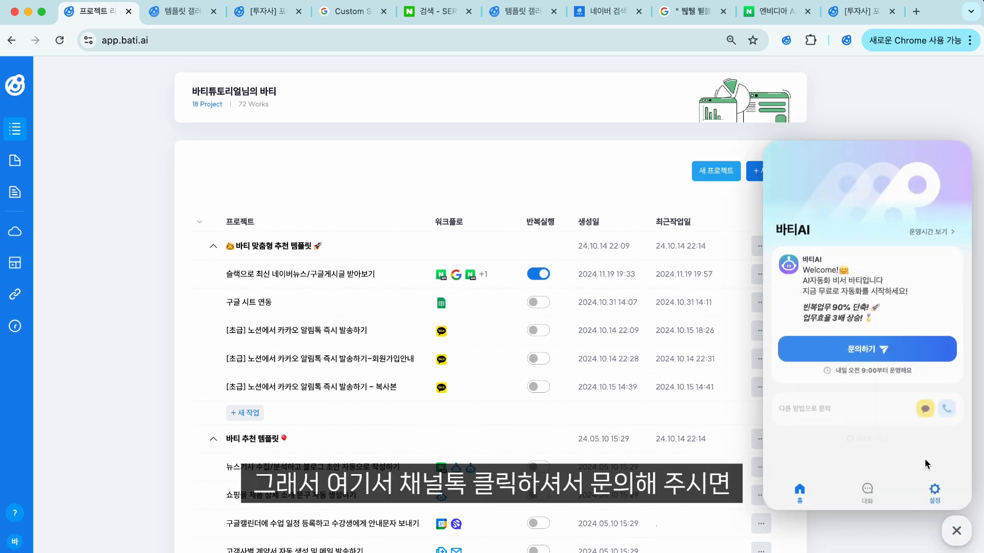